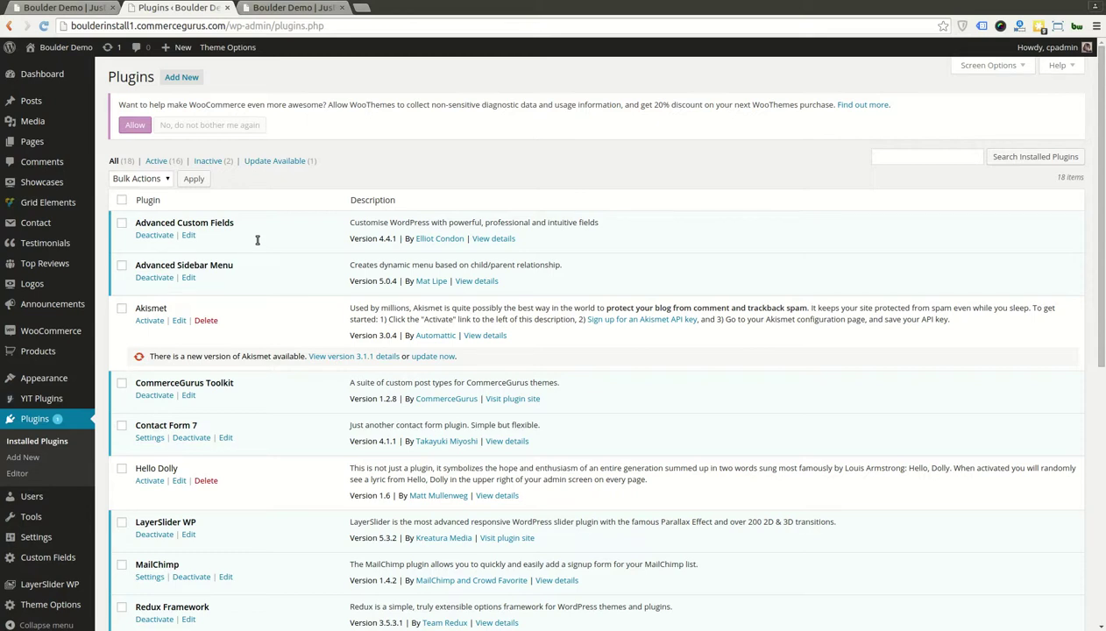
Step: Examine the installed plugins list and the Boulder Demo homepage, including its menus and the slider area above the banners
scroll(257, 240, down, 1)
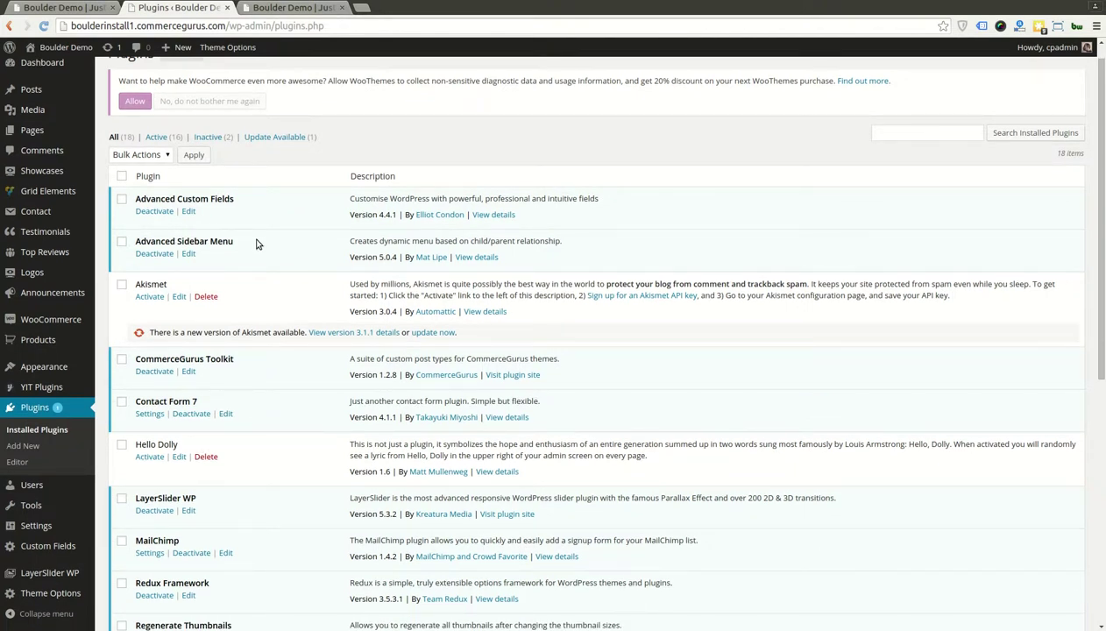
scroll(257, 243, down, 2)
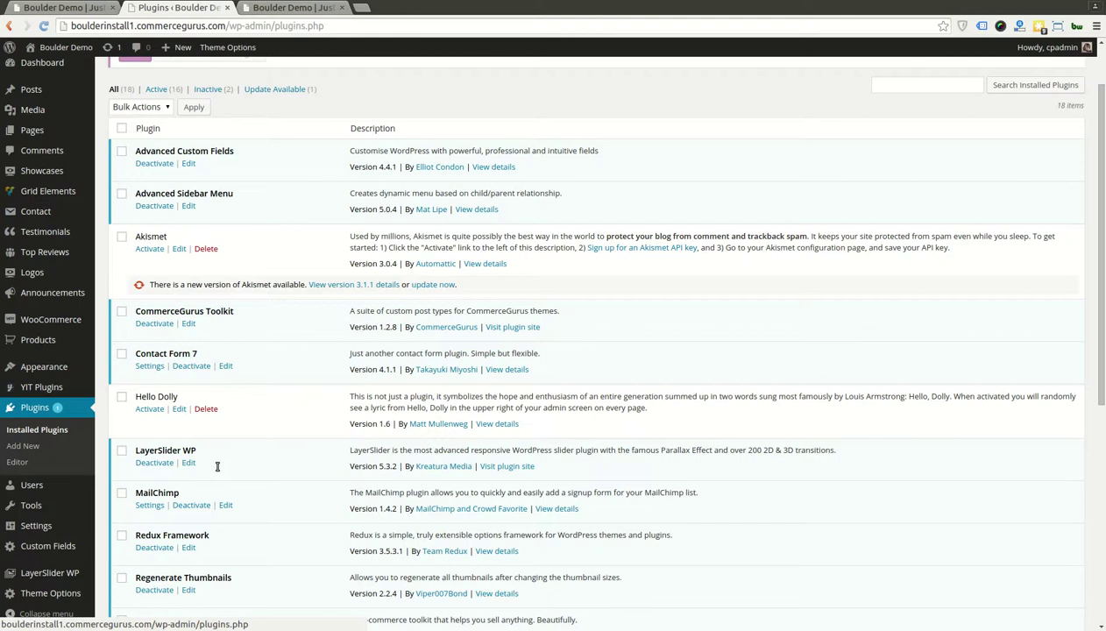
scroll(217, 467, down, 1)
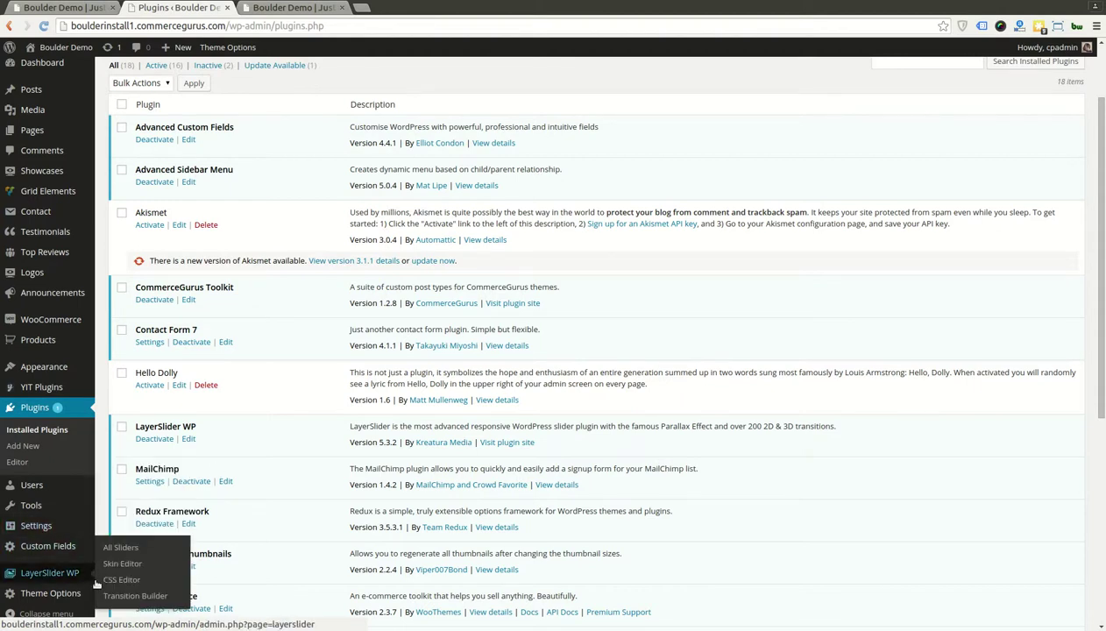
click(292, 7)
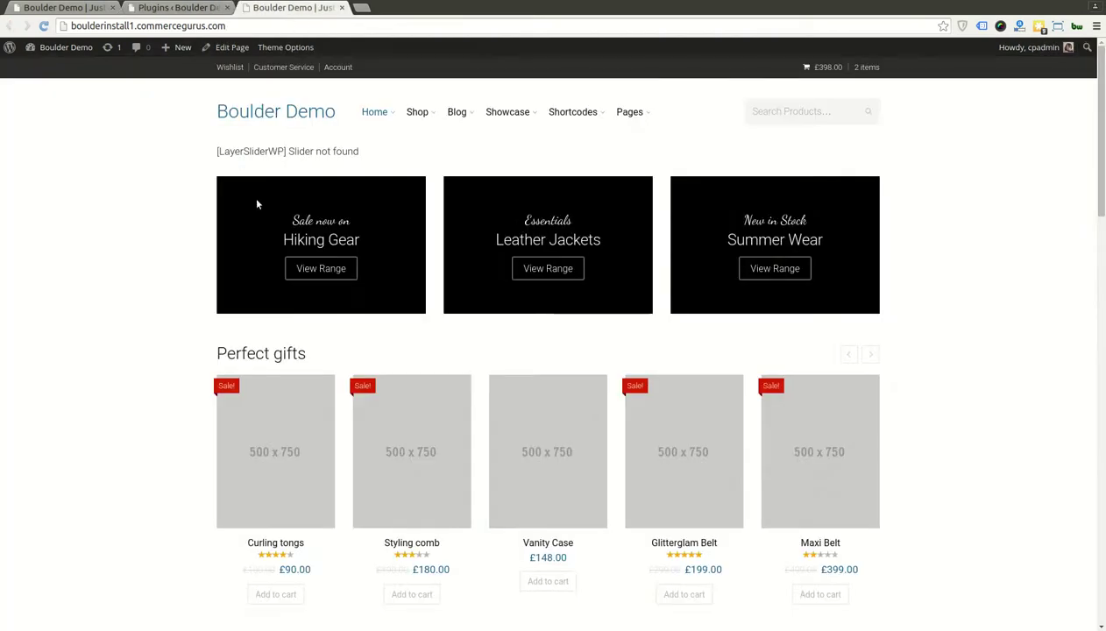
scroll(191, 224, down, 15)
scroll(190, 225, up, 13)
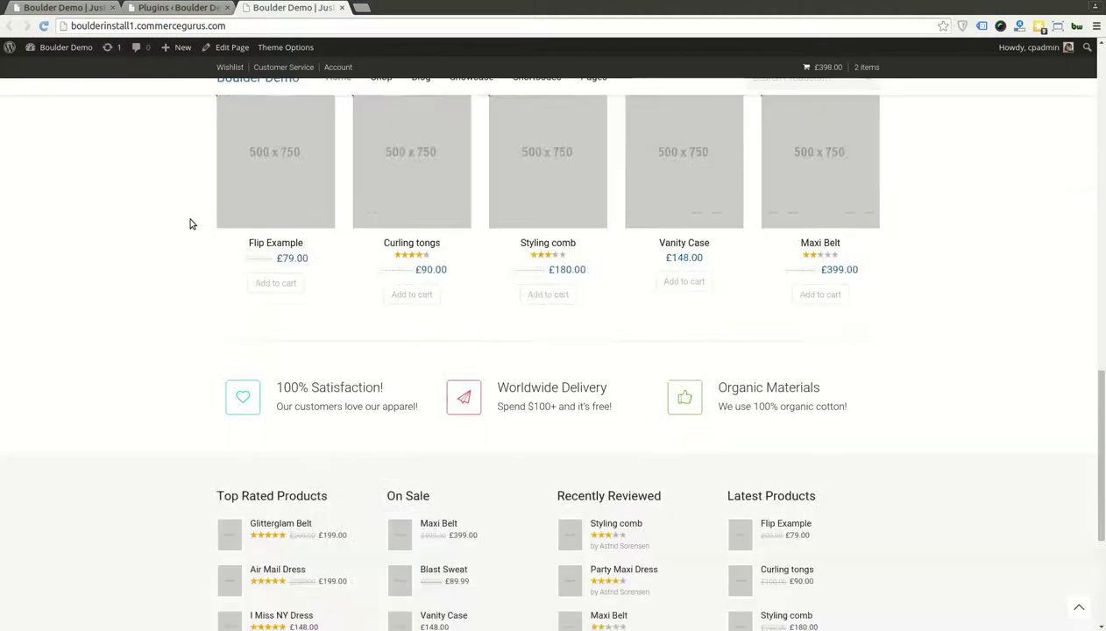
scroll(190, 225, up, 3)
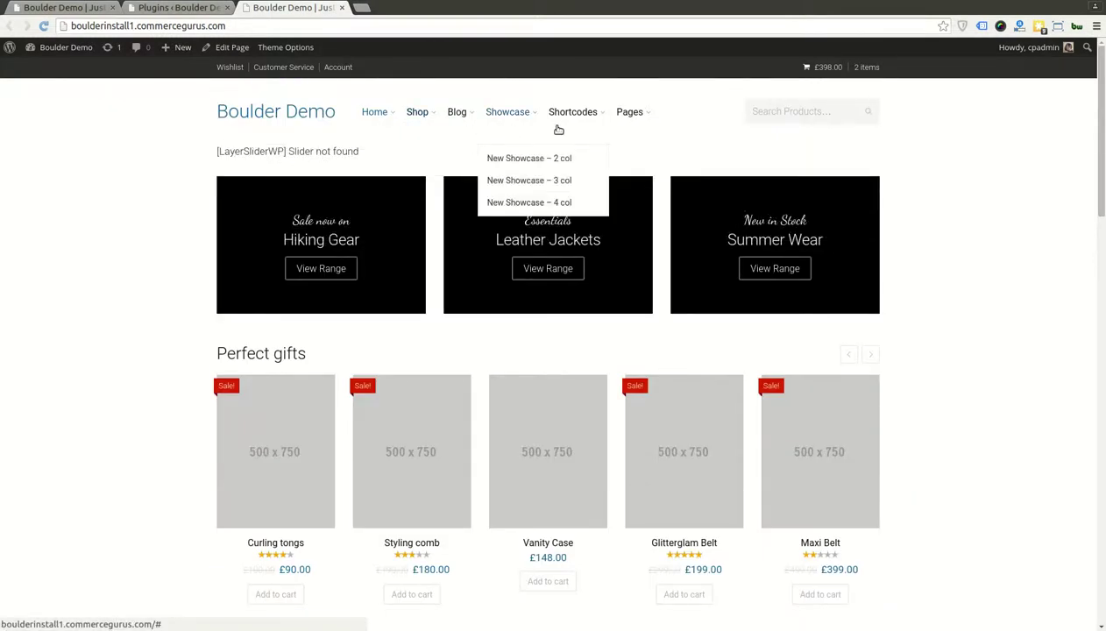
mouse_move(612, 129)
mouse_move(676, 116)
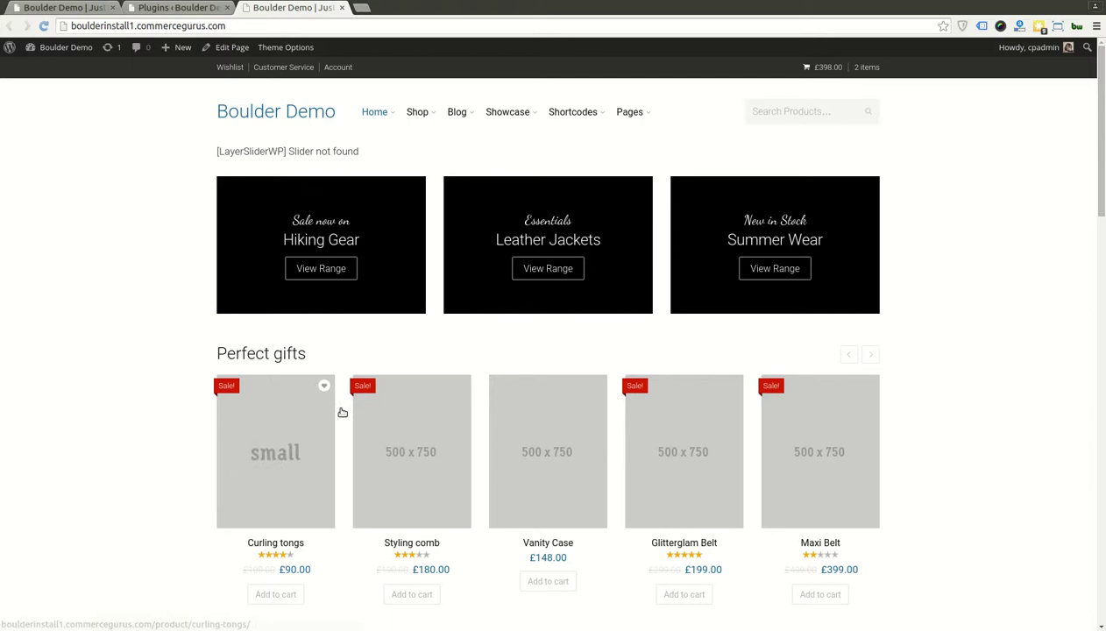
drag(396, 171, 235, 177)
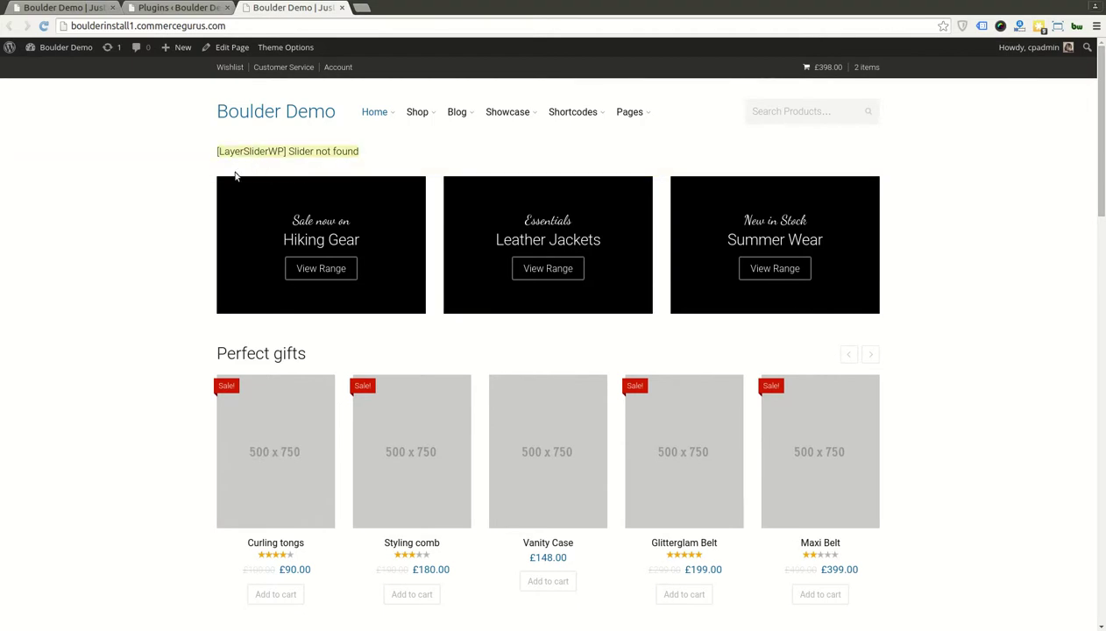
Step: Open the Homepage - Default page for editing and switch it to the Visual Composer backend editor
click(235, 177)
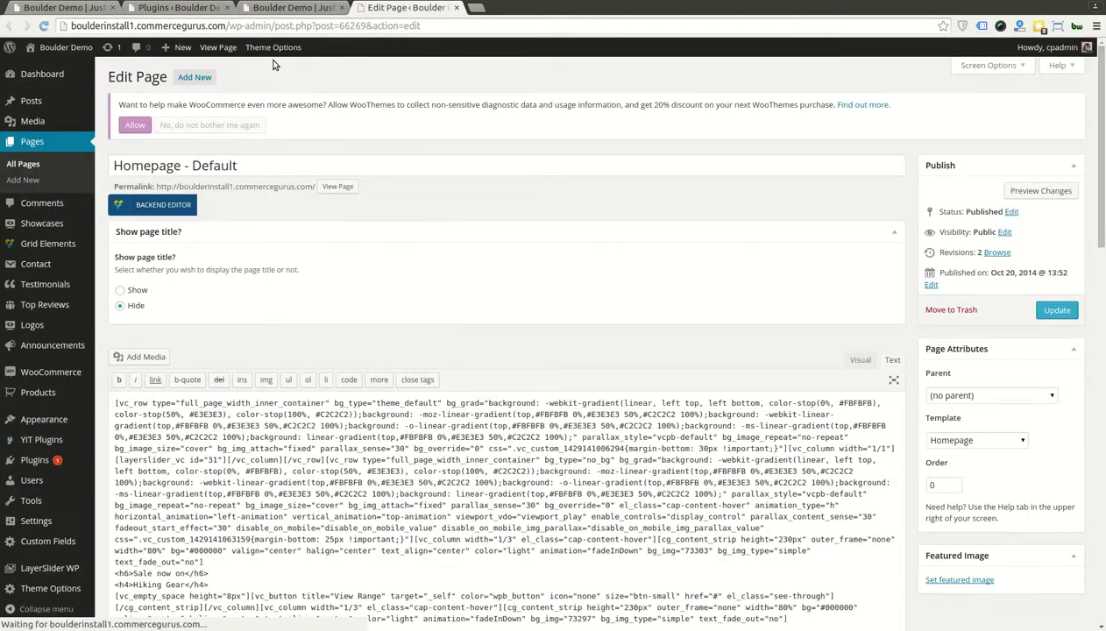
click(189, 209)
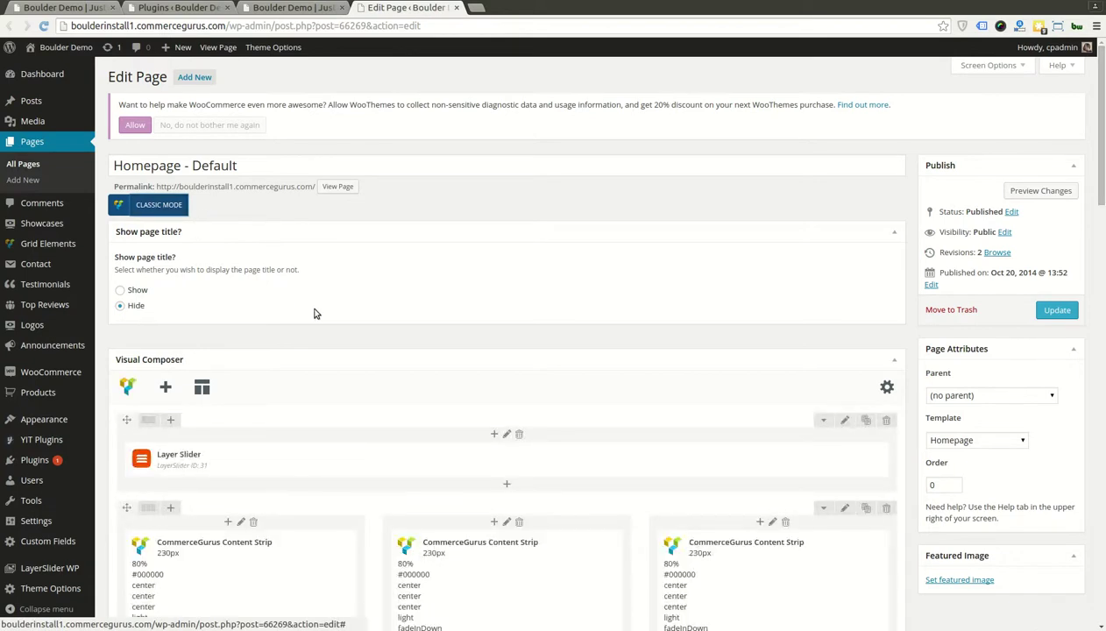
scroll(314, 312, down, 3)
mouse_move(203, 353)
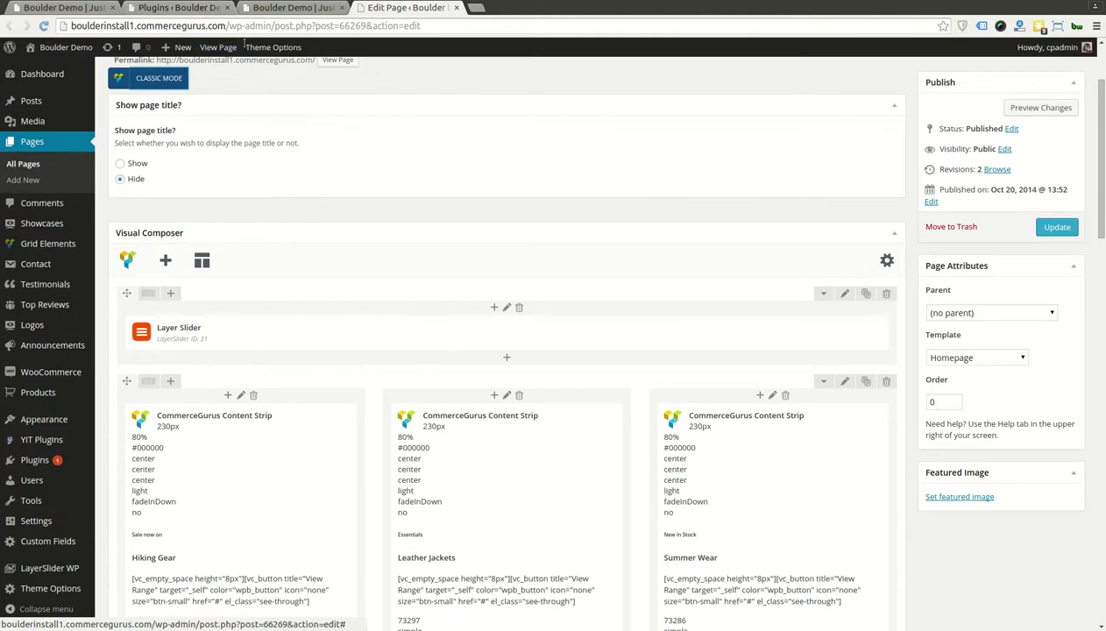
Step: Import the slider file LayerSlider_Export_2015-04-16_at_22.27.20.zip into LayerSlider's list of sliders
click(218, 9)
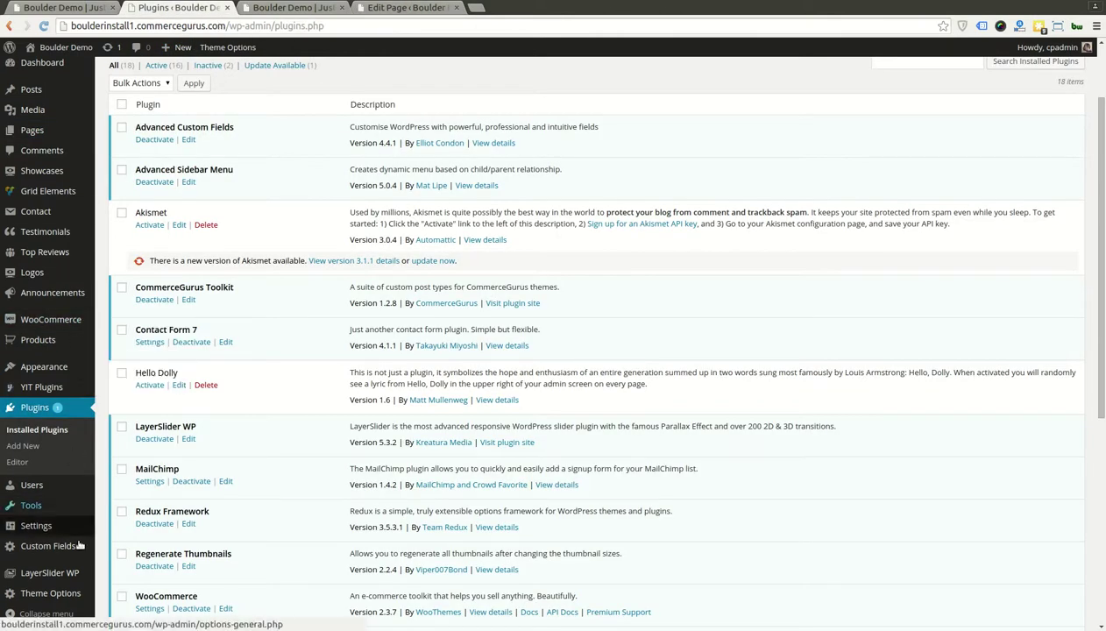
mouse_move(49, 572)
click(131, 548)
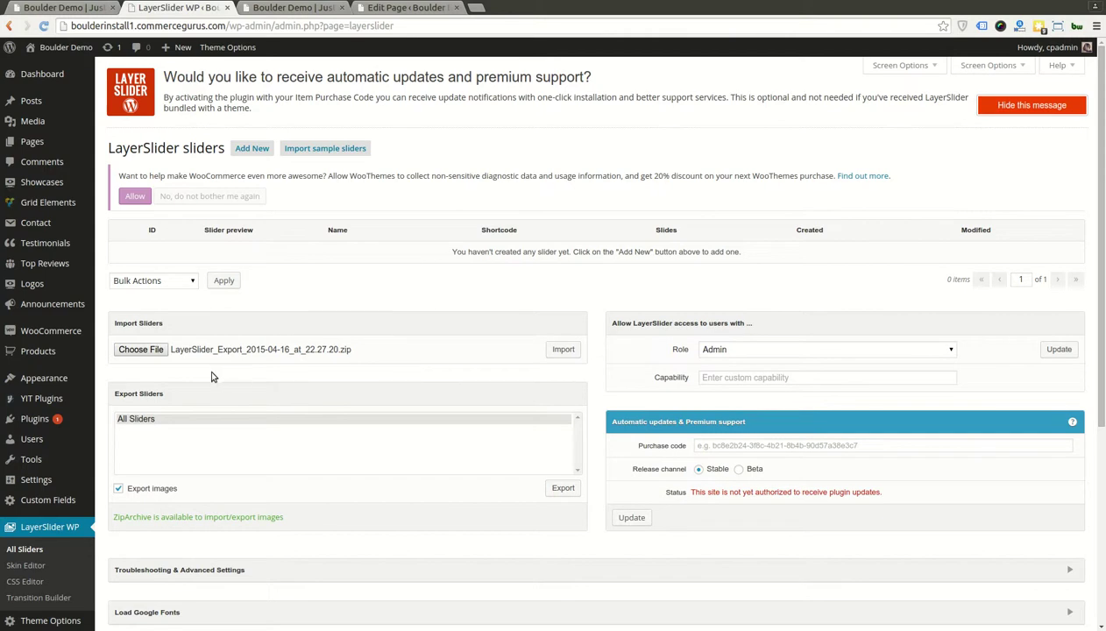
click(562, 349)
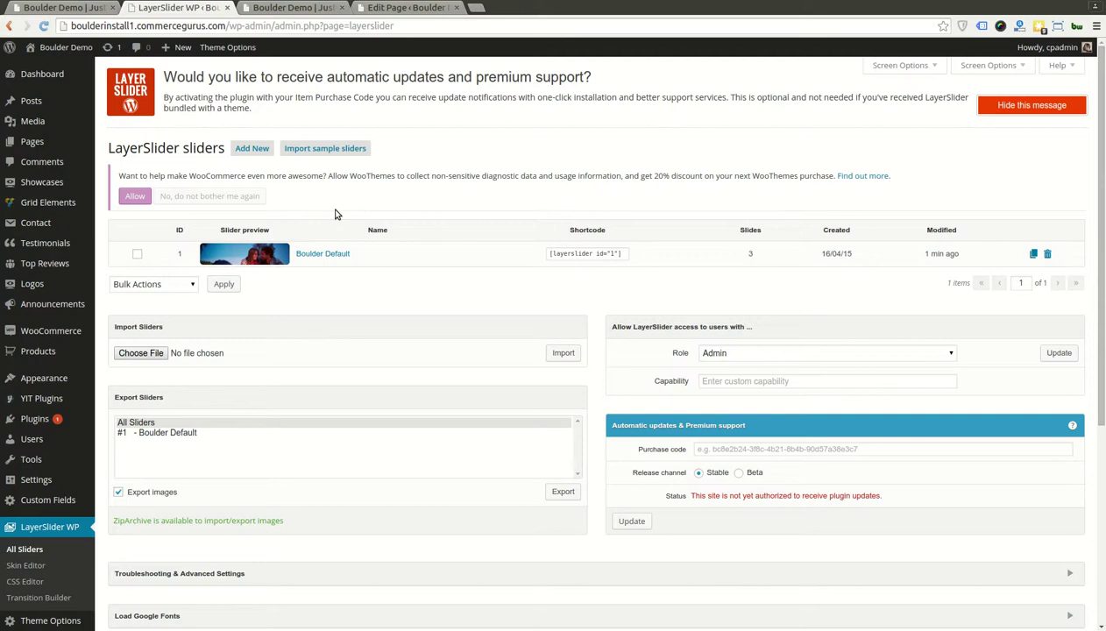
Step: Open the Boulder Default slider and review its first slide's options and preview
click(373, 270)
scroll(421, 268, down, 1)
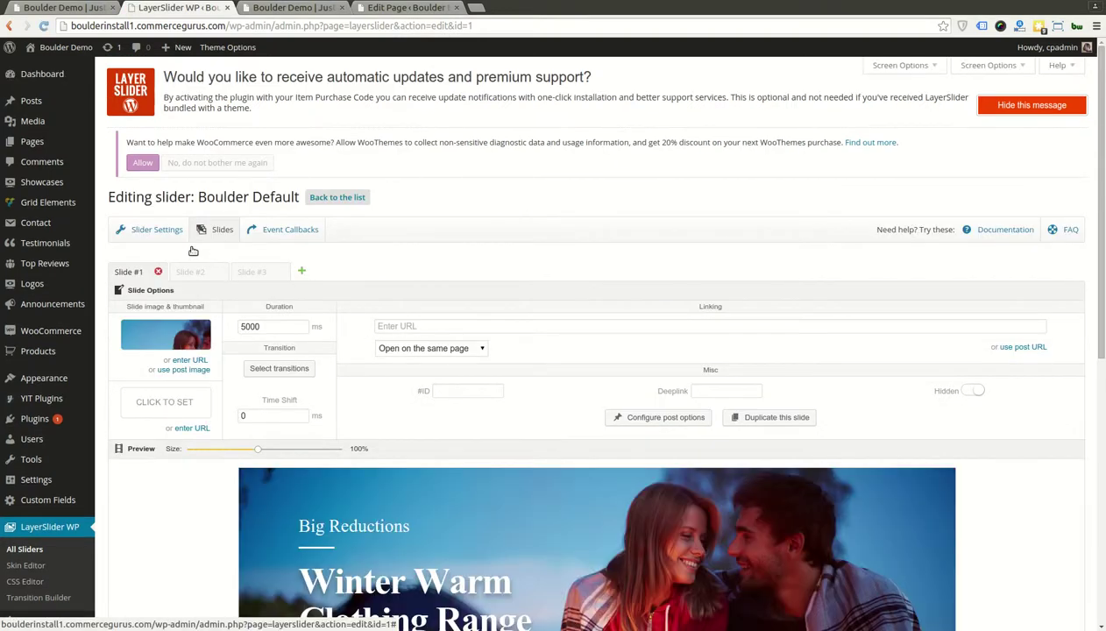
scroll(585, 269, down, 5)
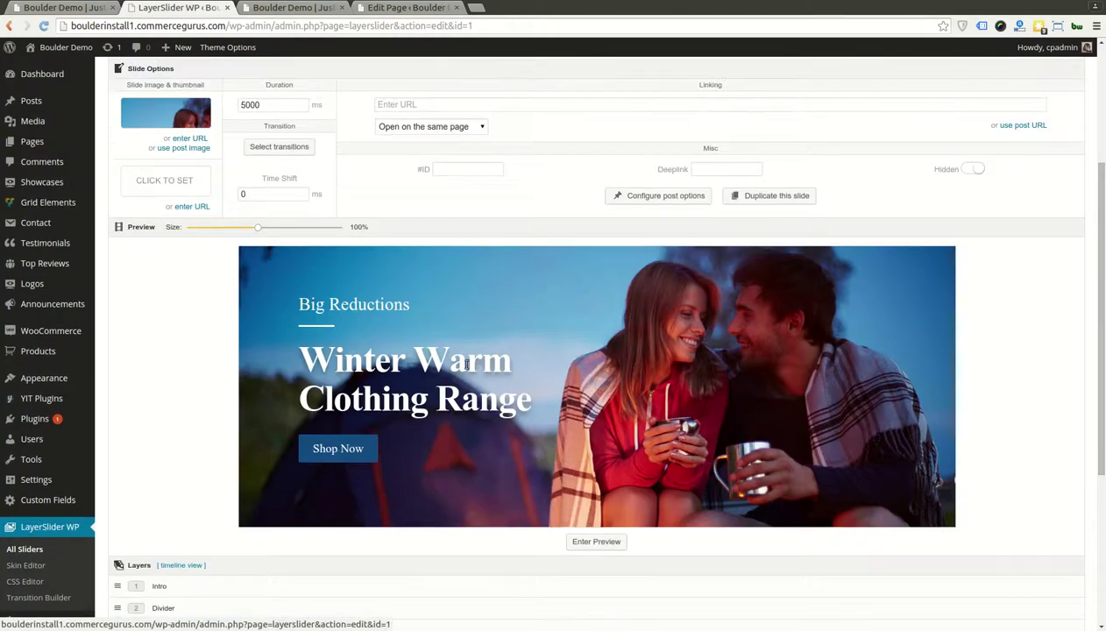
scroll(544, 193, up, 5)
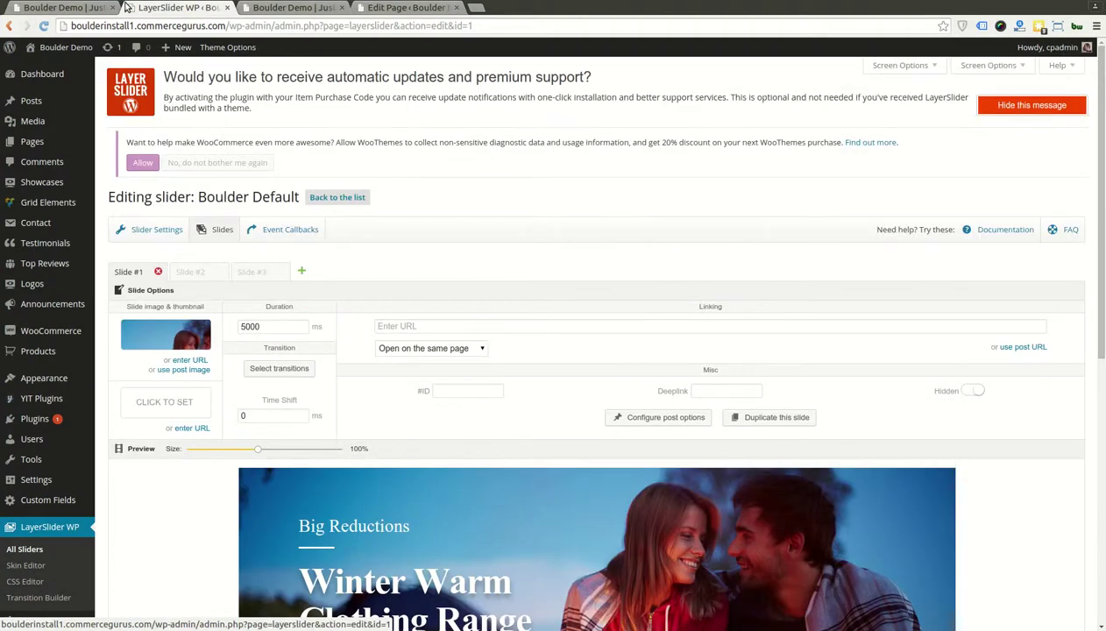
Step: Reload the Homepage - Default editor, set the Layer Slider element's LayerSlider ID to Boulder Default, and update the page
click(409, 8)
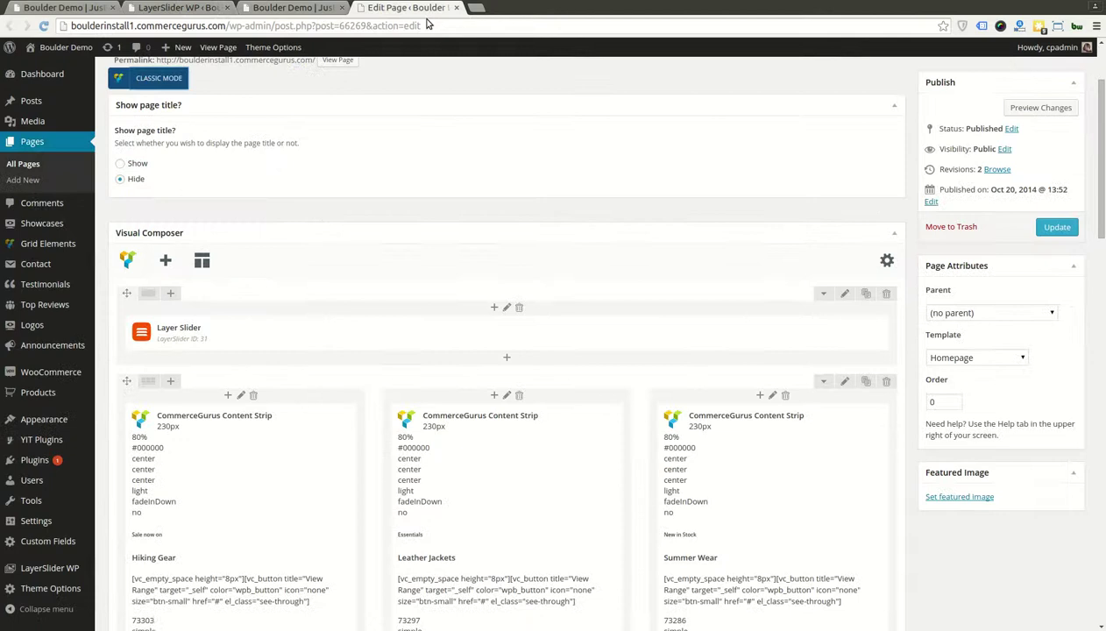
click(429, 25)
key(Return)
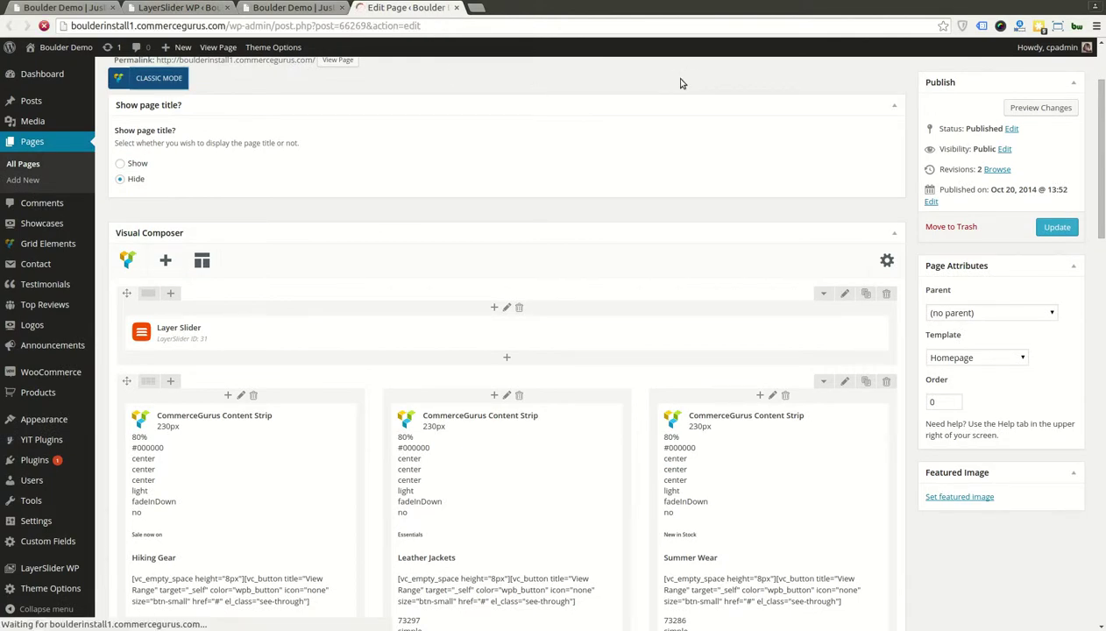
scroll(523, 225, down, 3)
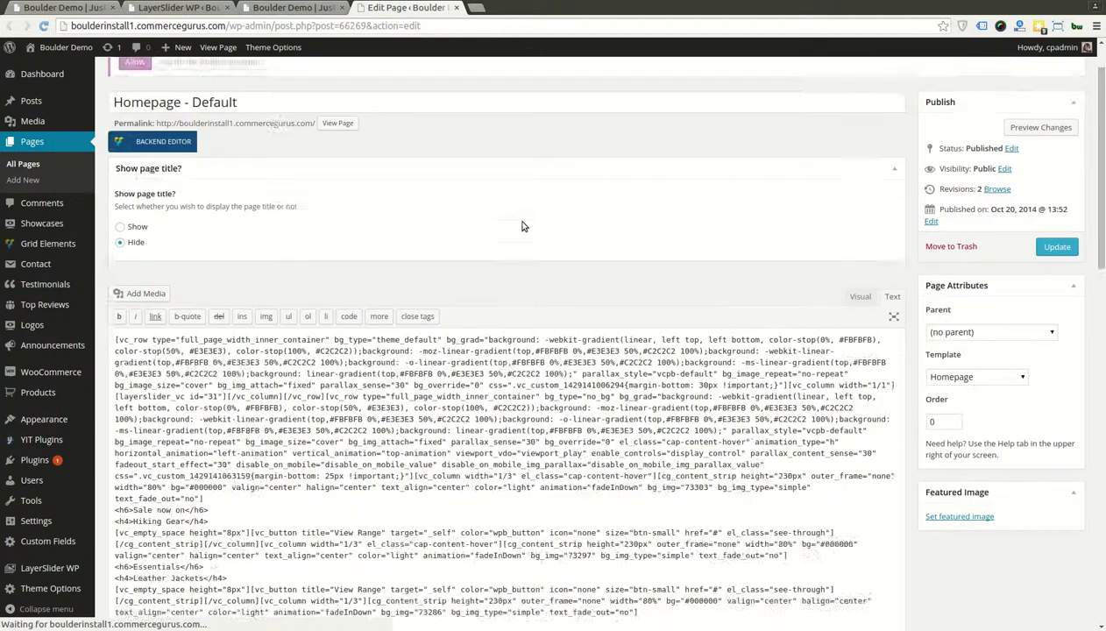
scroll(523, 225, up, 3)
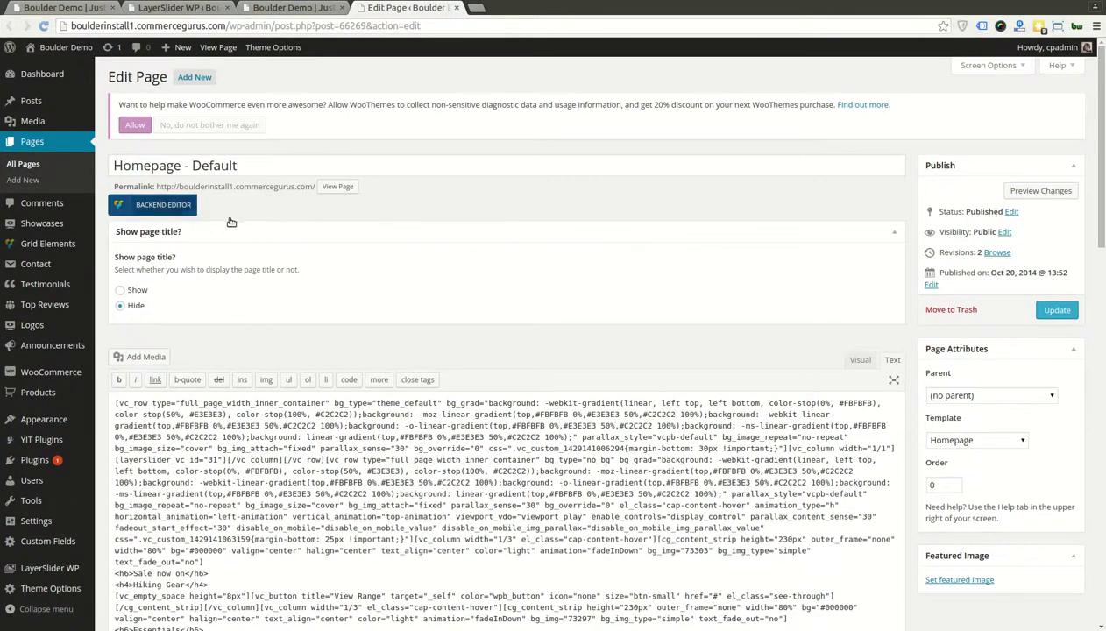
scroll(452, 333, down, 2)
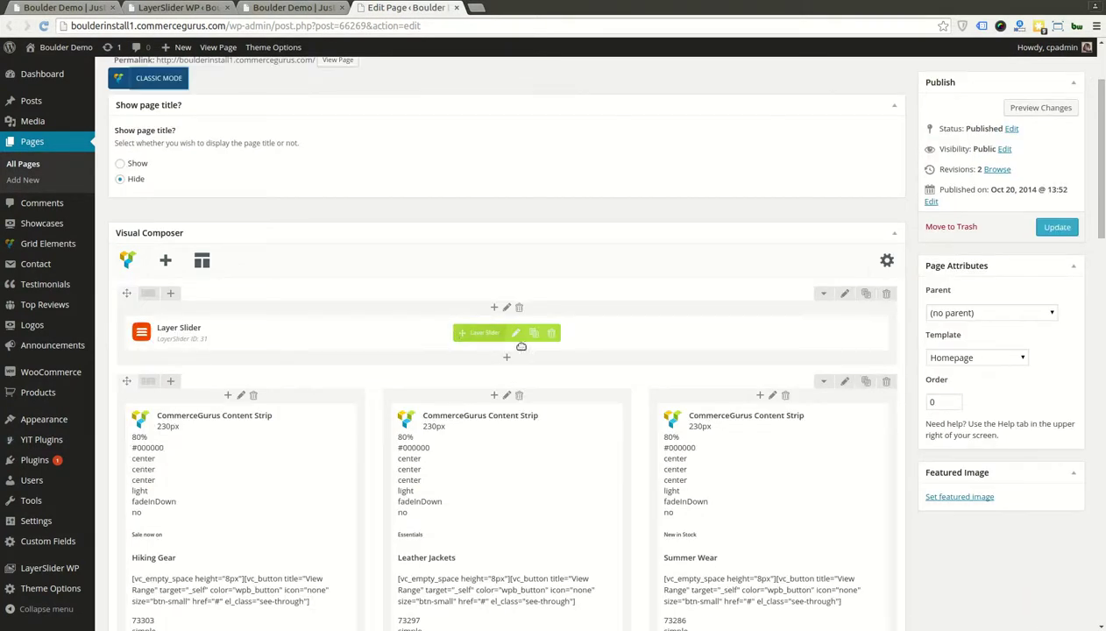
click(553, 349)
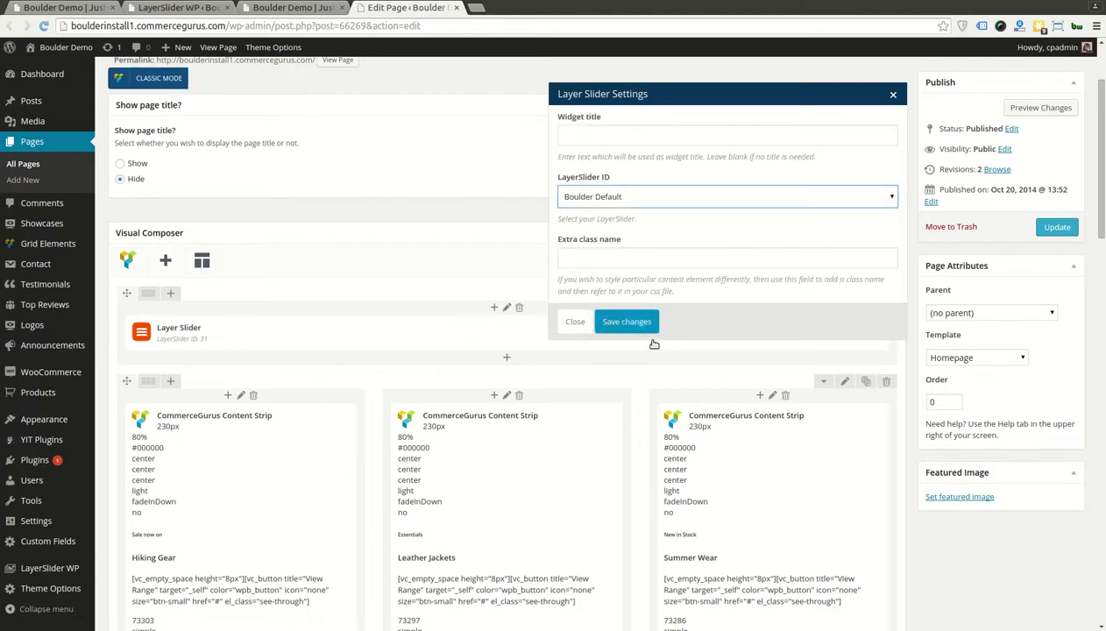
click(653, 323)
click(1058, 227)
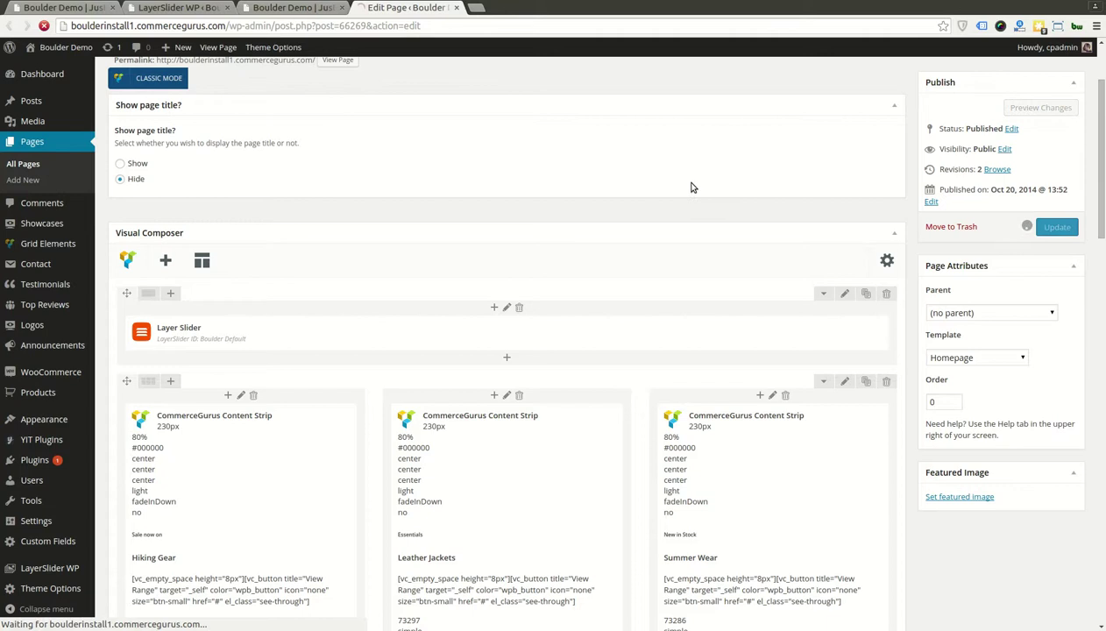
Step: Reload the Boulder Demo homepage and check the slider and the sections below it down to the footer
click(297, 9)
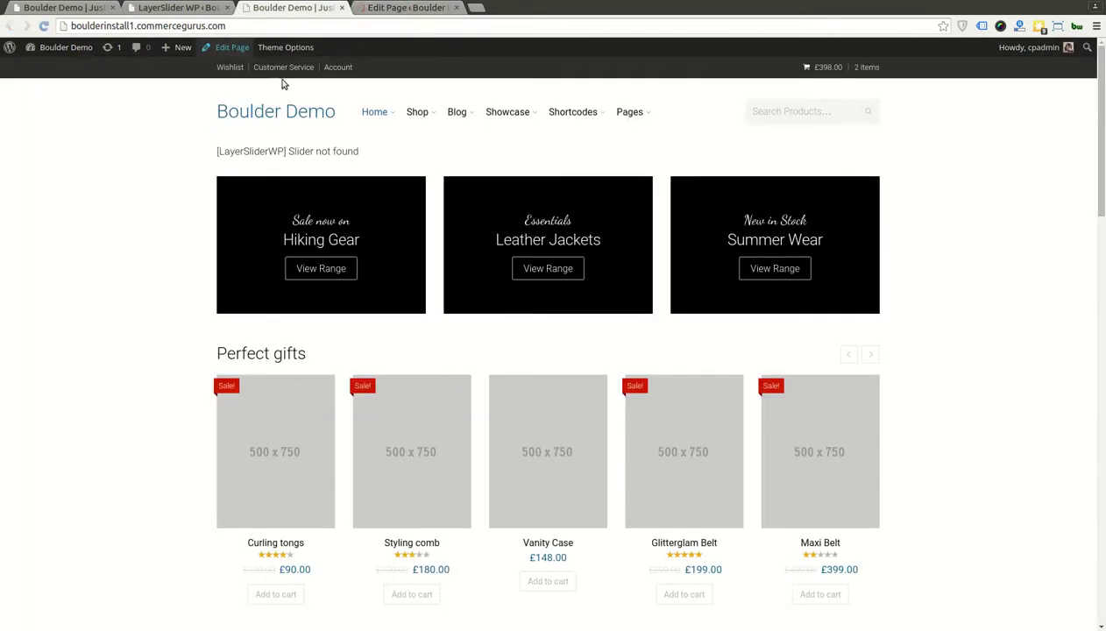
key(ctrl+plus)
key(ctrl+plus)
key(ctrl+plus)
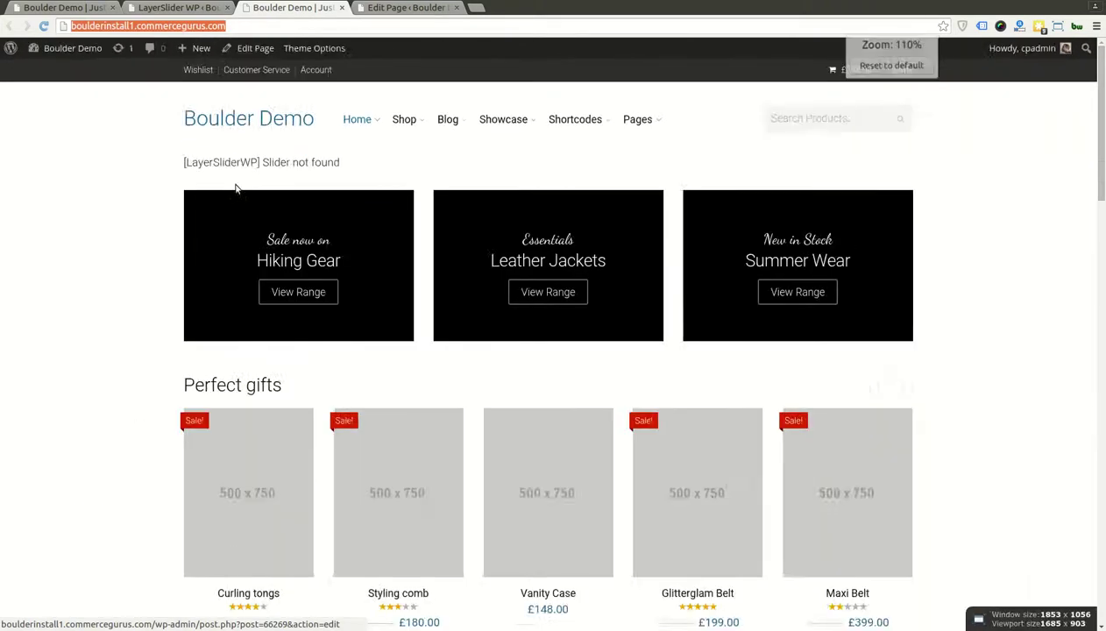
key(ctrl+minus)
key(Return)
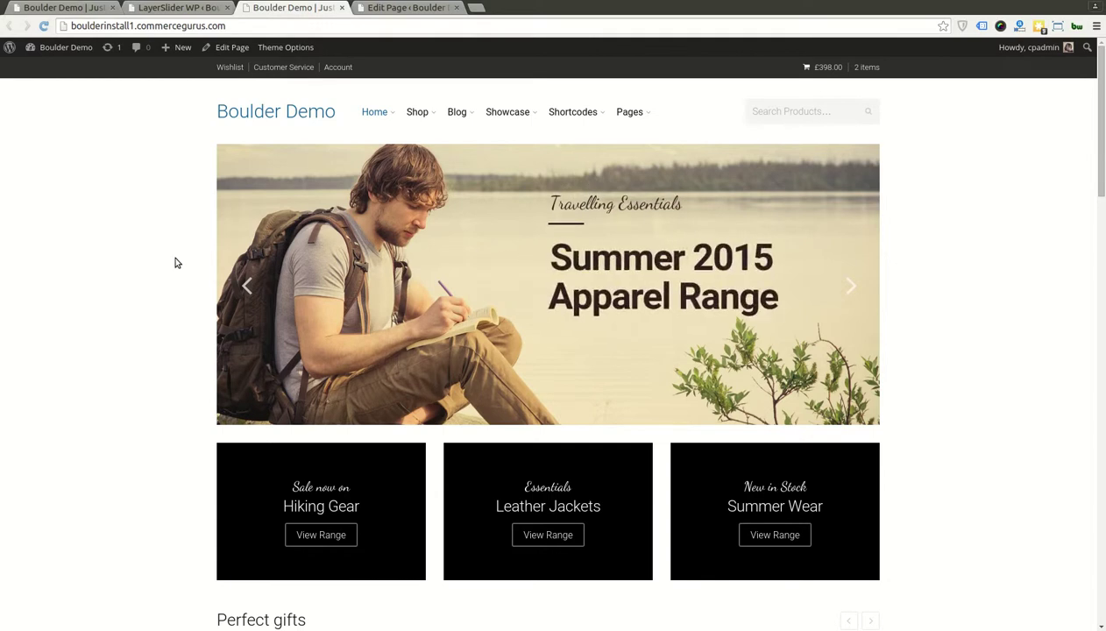
scroll(176, 278, down, 3)
scroll(177, 281, down, 10)
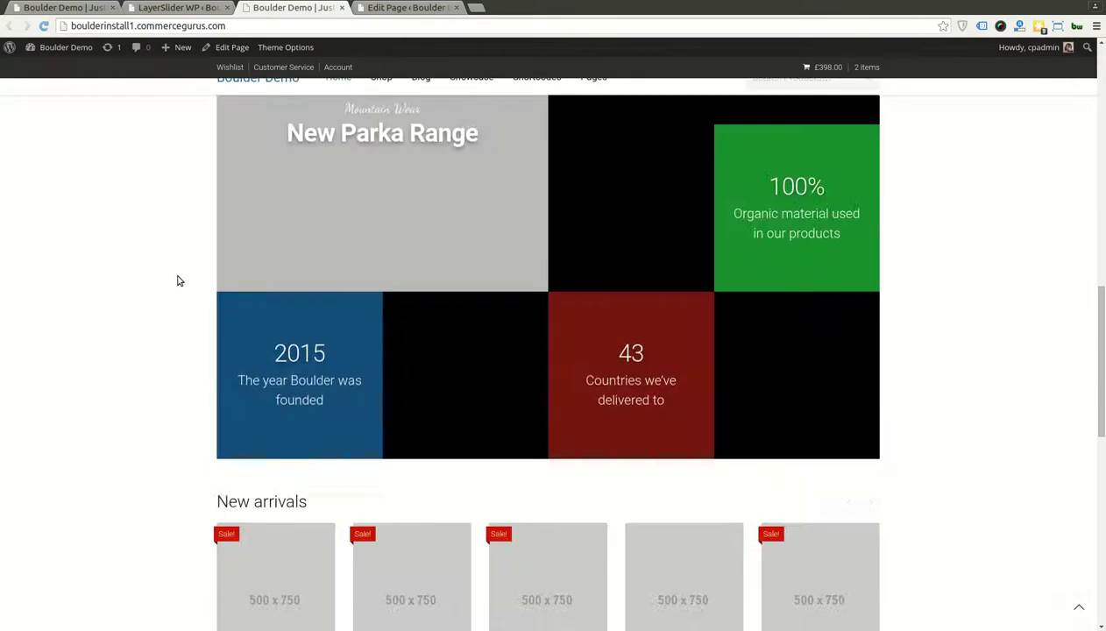
scroll(177, 281, down, 3)
scroll(177, 280, down, 5)
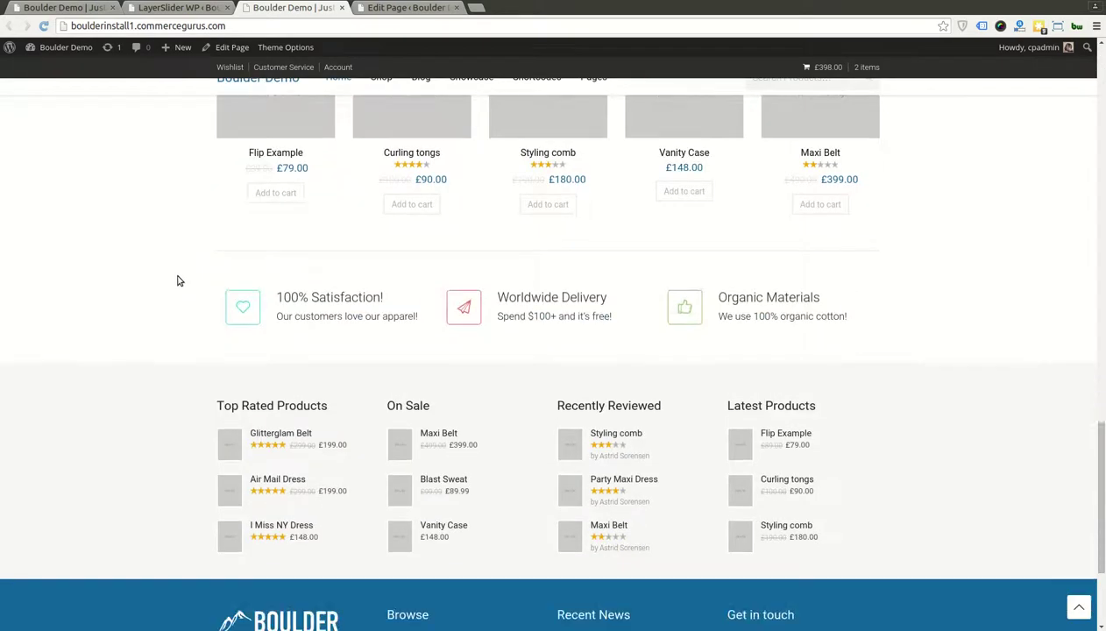
scroll(177, 280, down, 3)
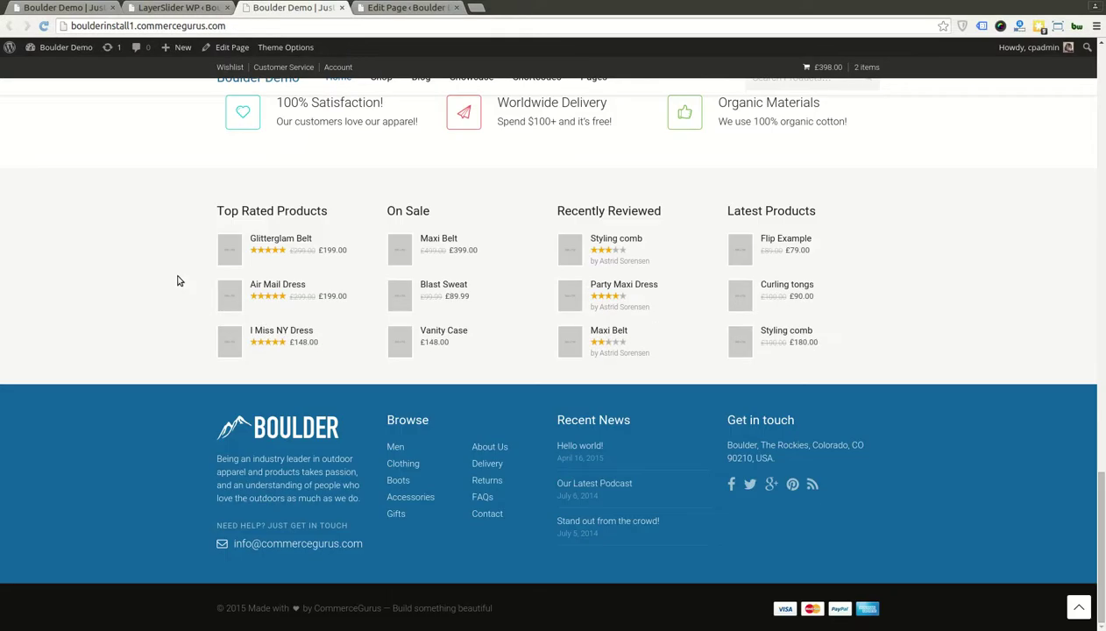
scroll(177, 280, up, 20)
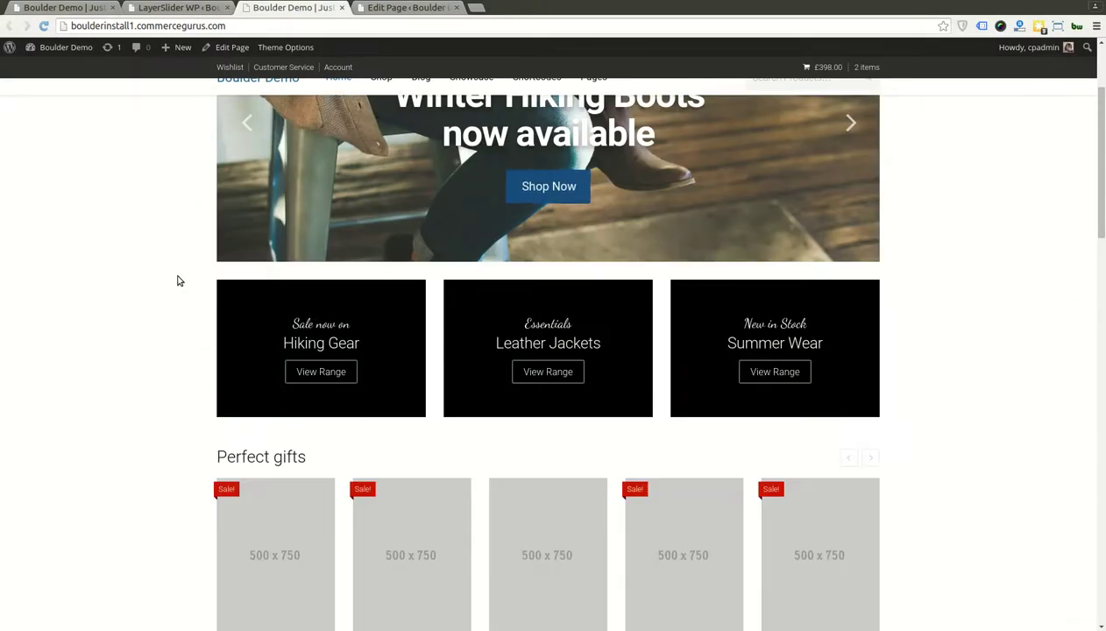
Step: Return to the slider's admin page and open the site's Widgets page in a new browser tab
click(205, 14)
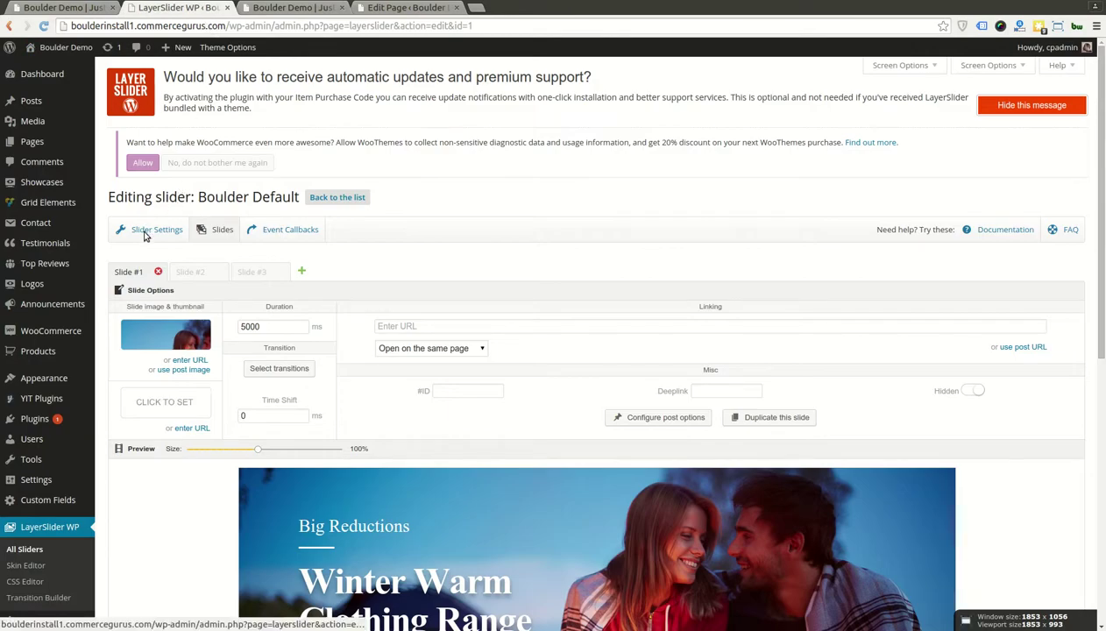
scroll(147, 242, down, 2)
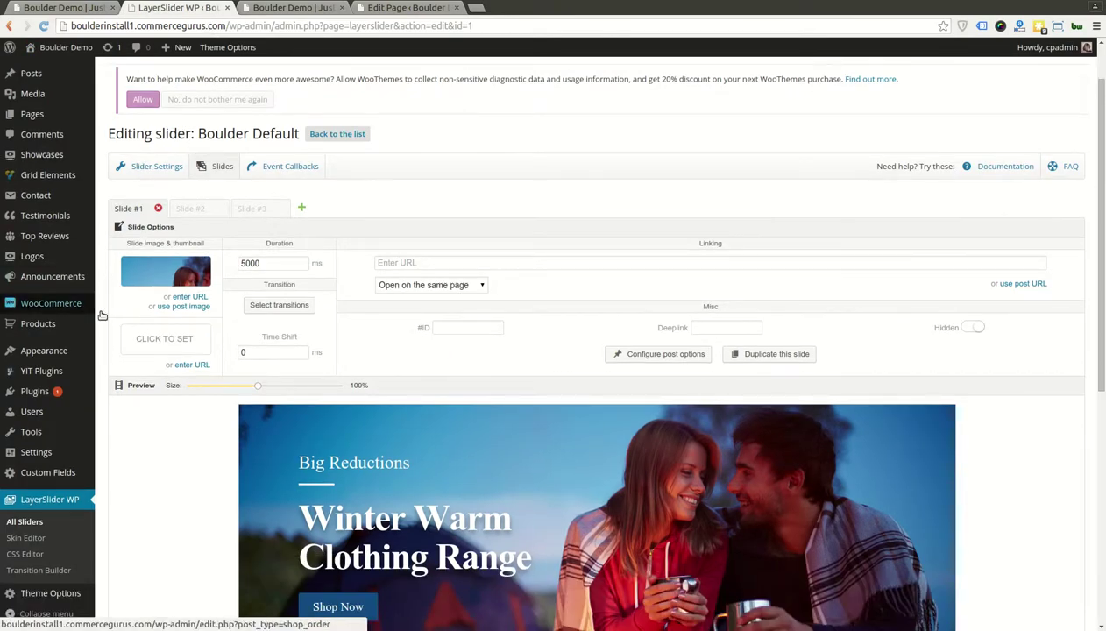
mouse_move(87, 351)
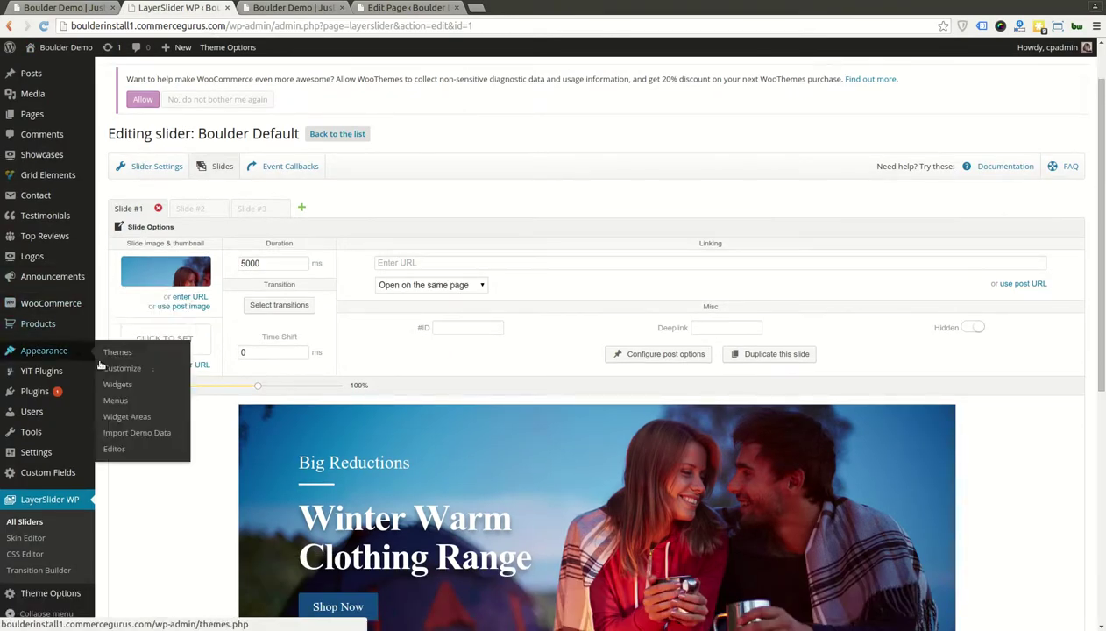
middle_click(153, 391)
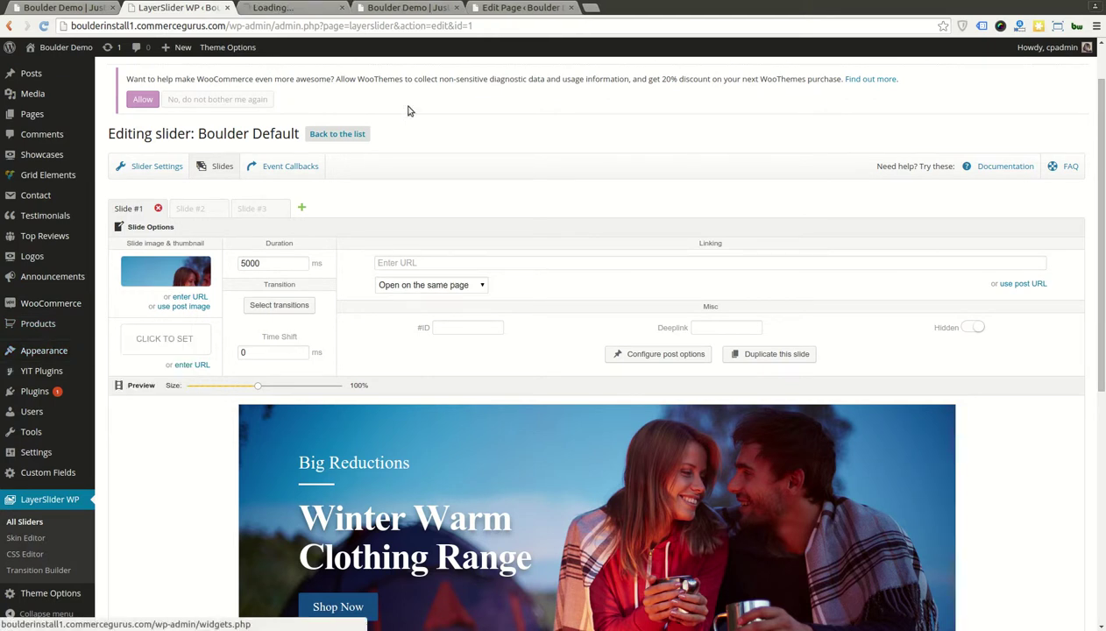
Step: Review the homepage's Visual Composer layout in the page editor, from the Layer Slider and content strip rows downwards
click(559, 10)
scroll(578, 211, down, 5)
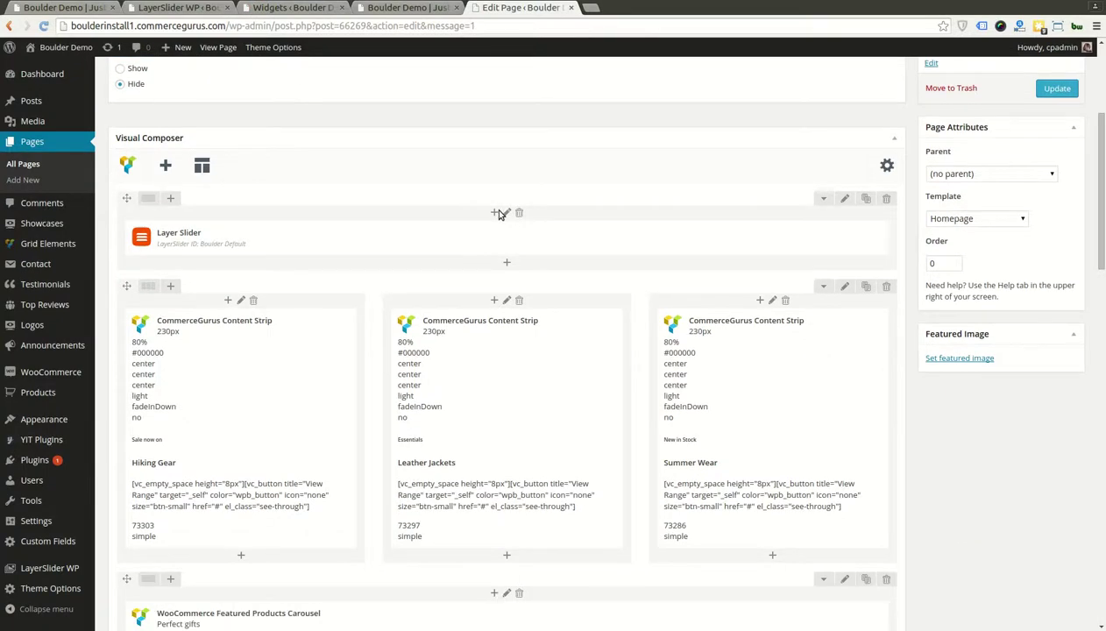
drag(464, 305, 314, 413)
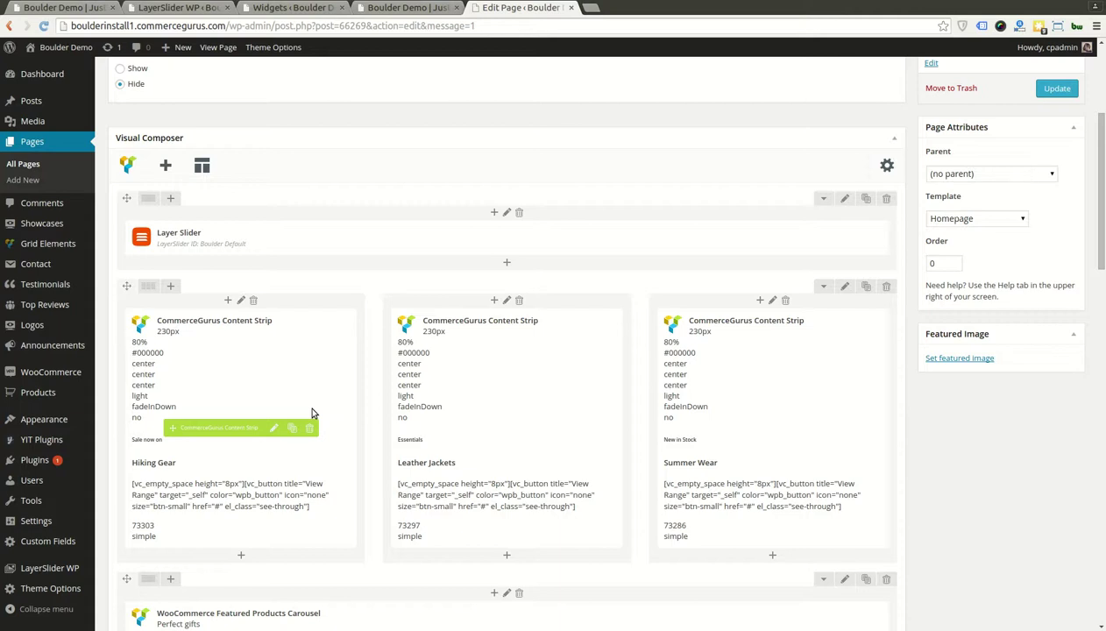
drag(313, 413, 481, 240)
scroll(381, 245, down, 10)
drag(381, 244, 382, 243)
scroll(383, 242, down, 3)
scroll(382, 243, up, 8)
scroll(380, 245, up, 10)
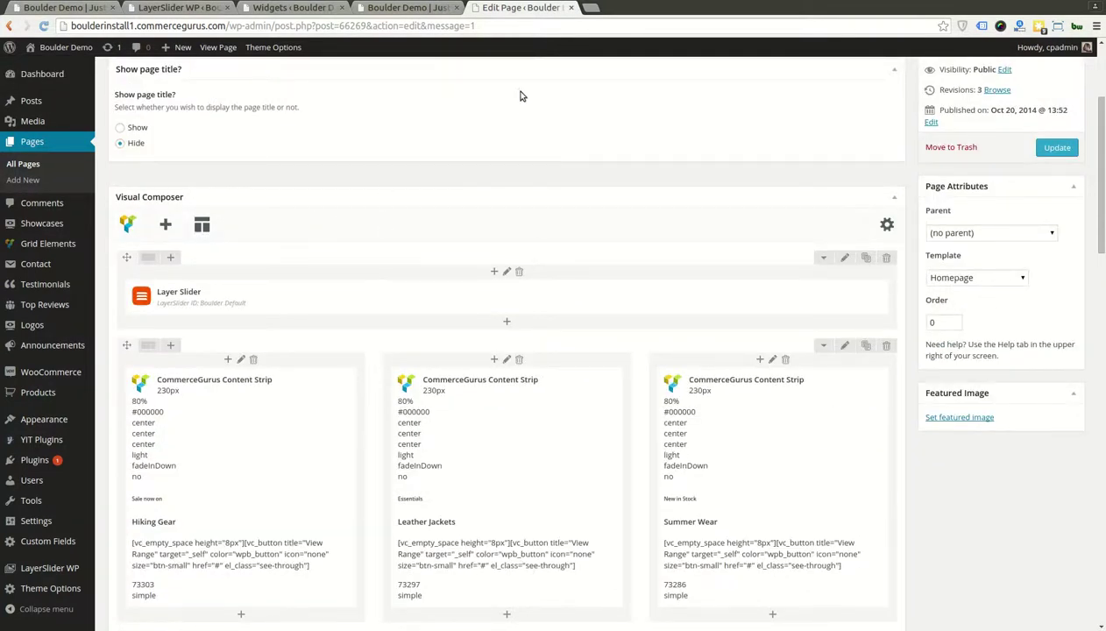
Step: Check the live Boulder Demo homepage from the slider down to the product and contact widgets in its footer
click(428, 8)
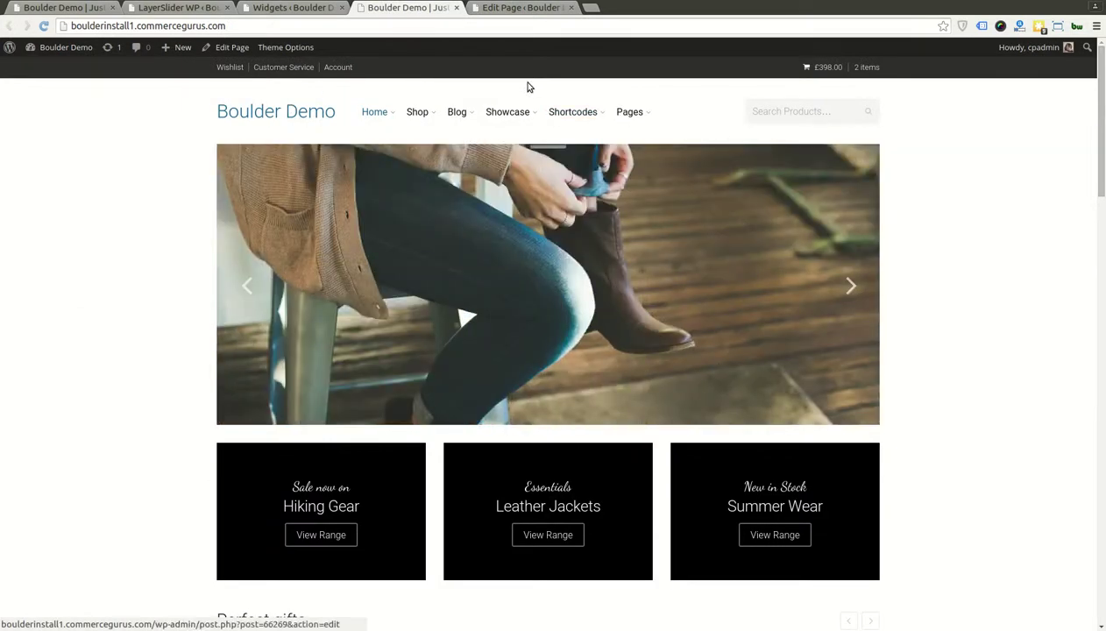
scroll(185, 175, down, 8)
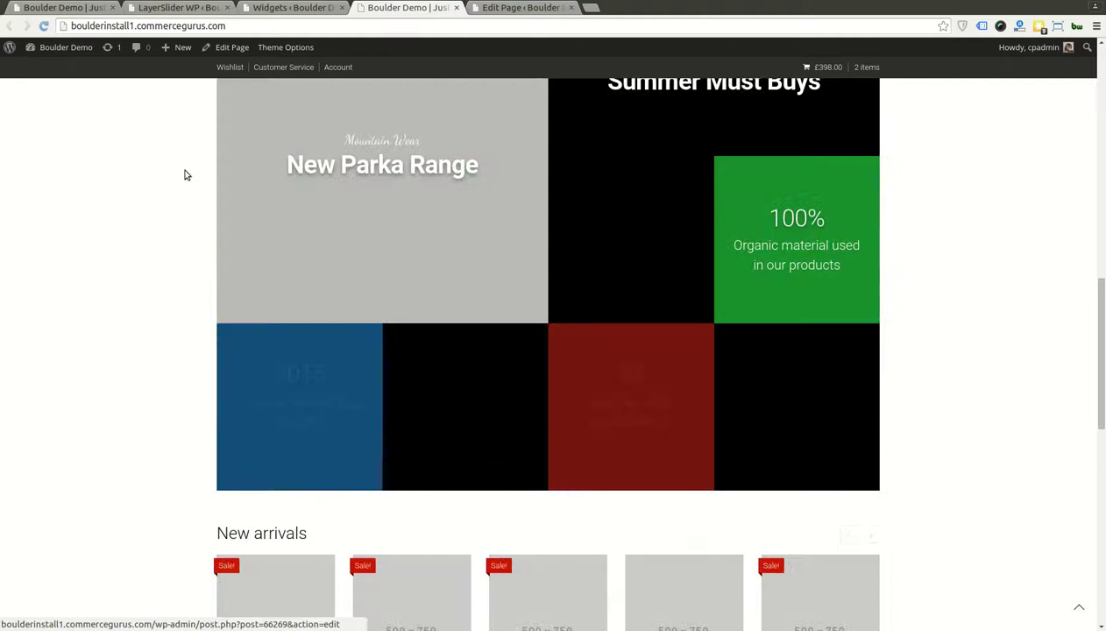
scroll(184, 175, down, 10)
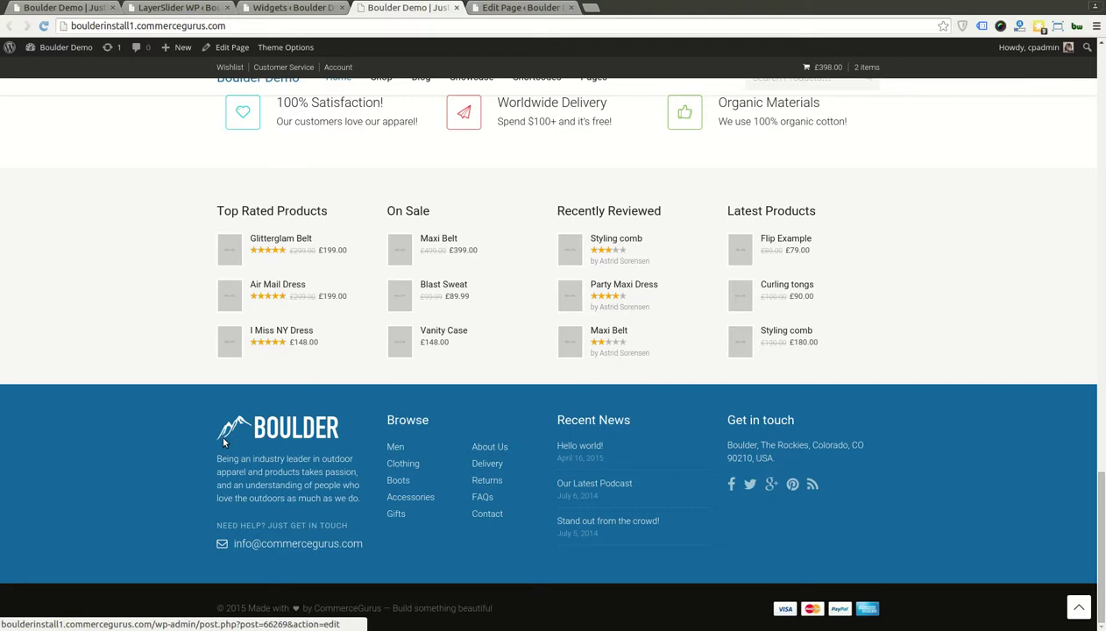
scroll(223, 442, up, 18)
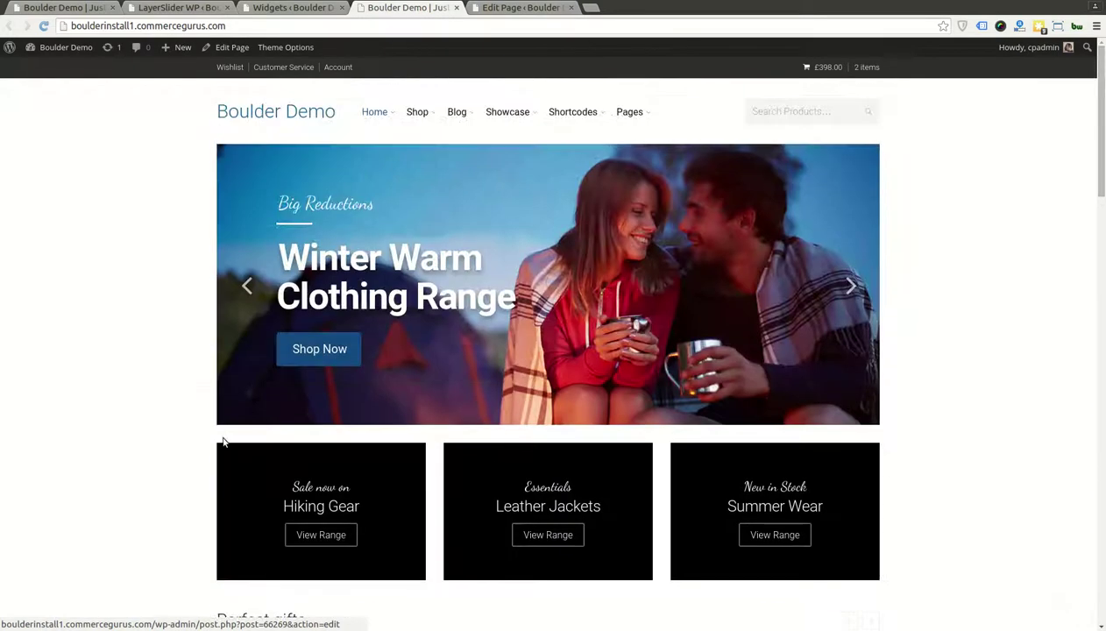
Step: Return to the homepage's edit page and open the site's Widgets page in a new browser tab
click(553, 7)
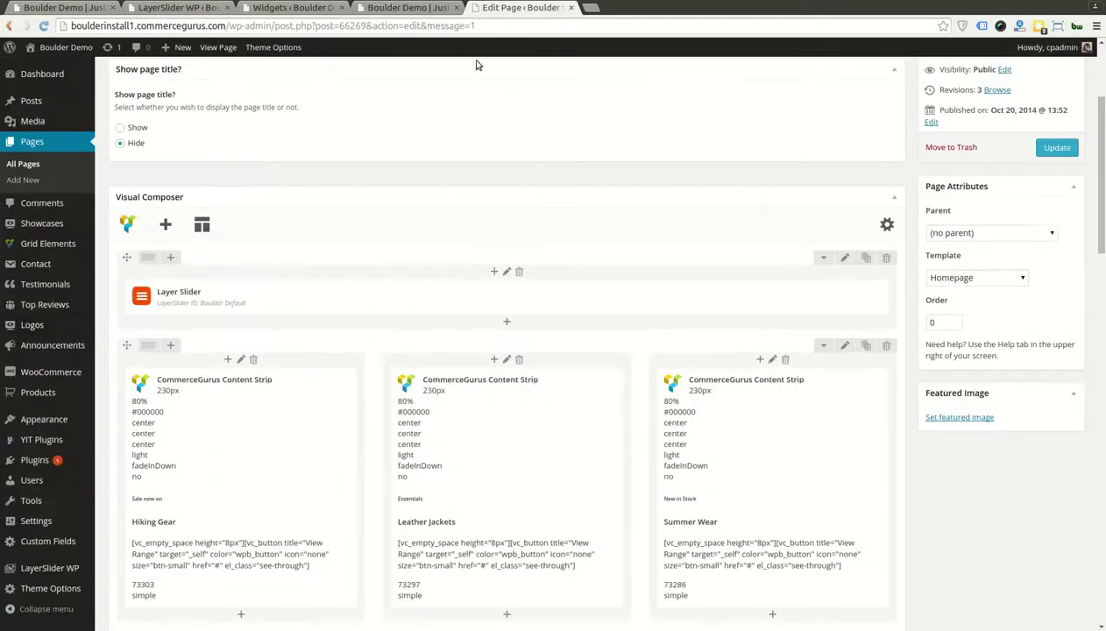
mouse_move(77, 377)
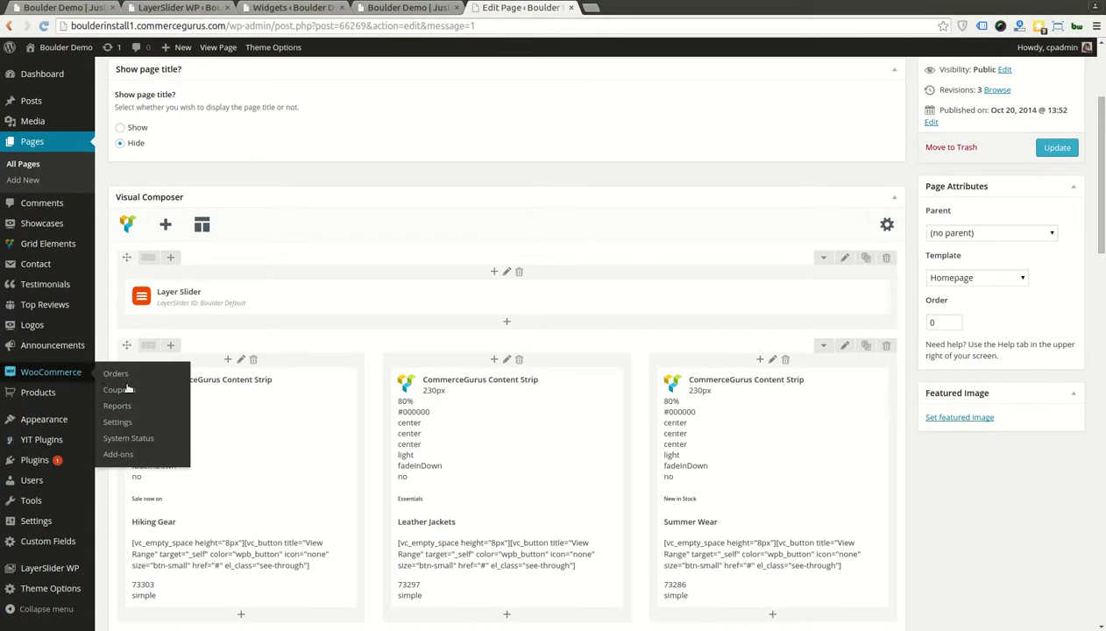
mouse_move(97, 435)
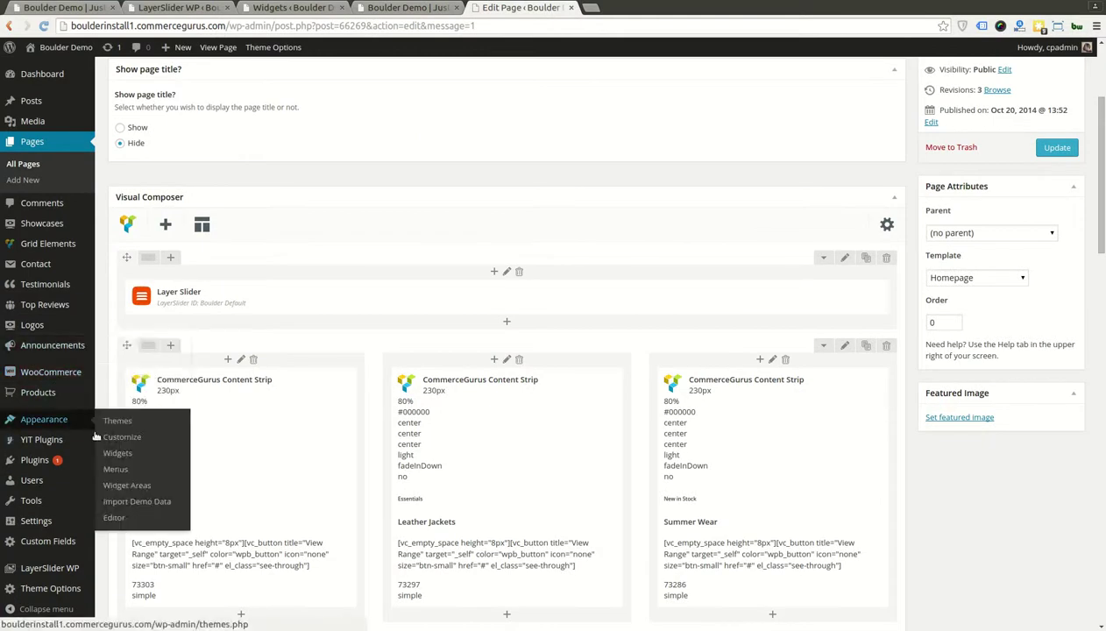
middle_click(155, 471)
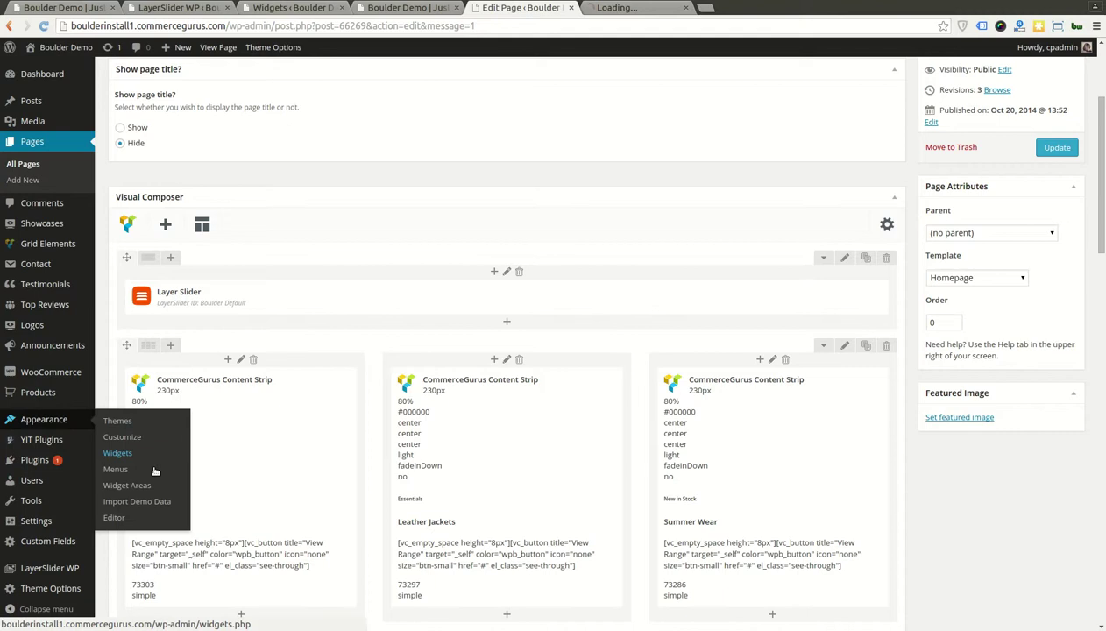
click(667, 10)
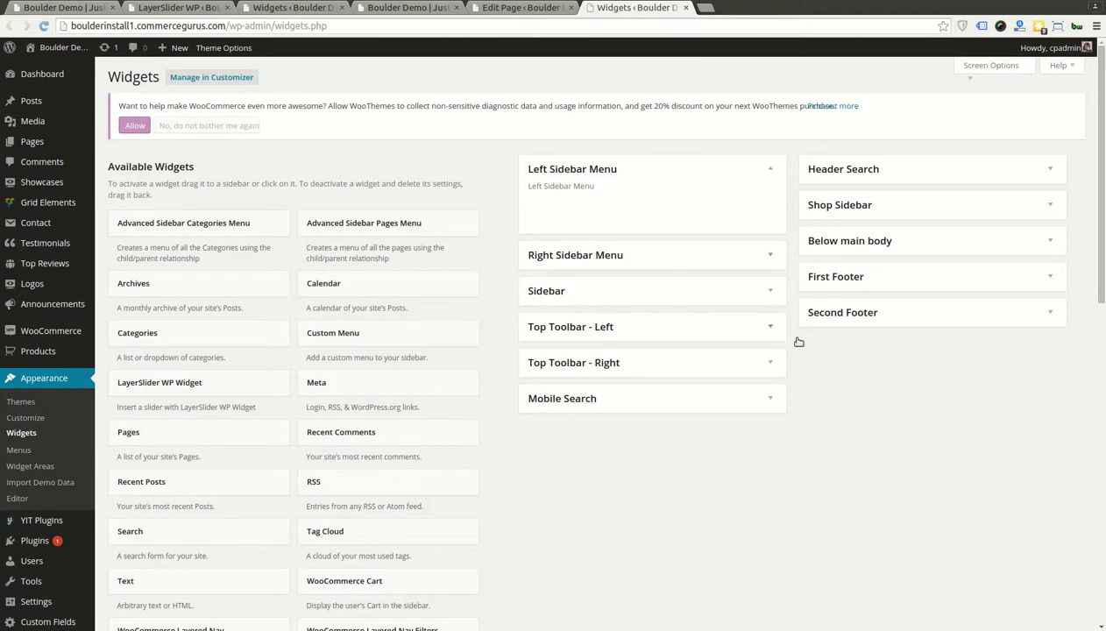
Step: Expand the Right Sidebar Menu, Sidebar, Top Toolbar - Left, Top Toolbar - Right and Mobile Search areas, and open the left toolbar's Text widget
click(806, 270)
click(802, 342)
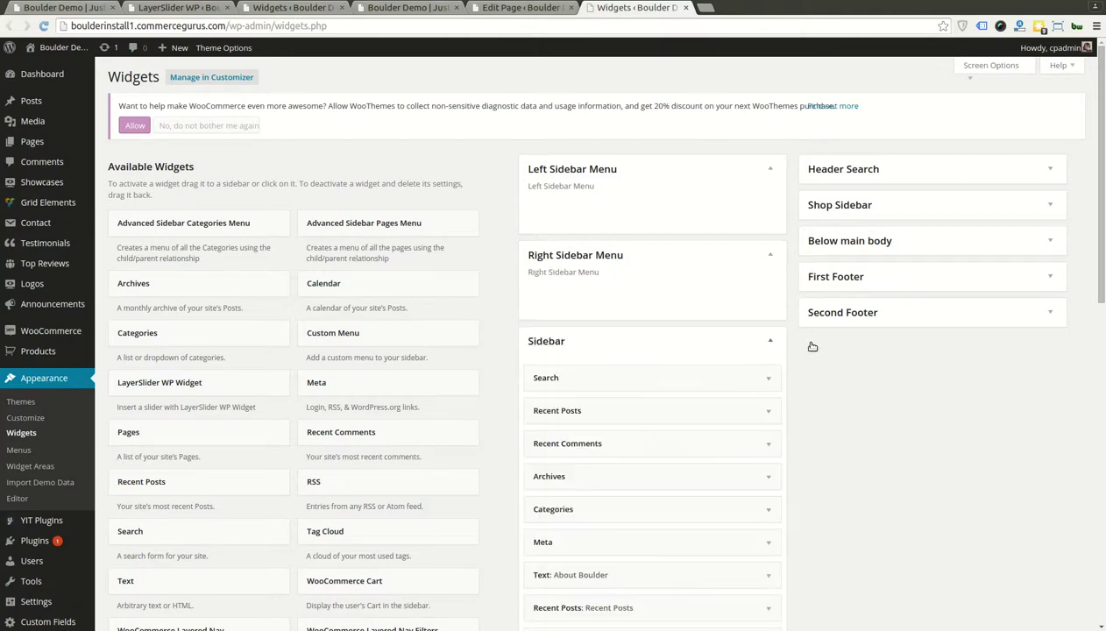
scroll(807, 361, down, 3)
scroll(811, 365, down, 2)
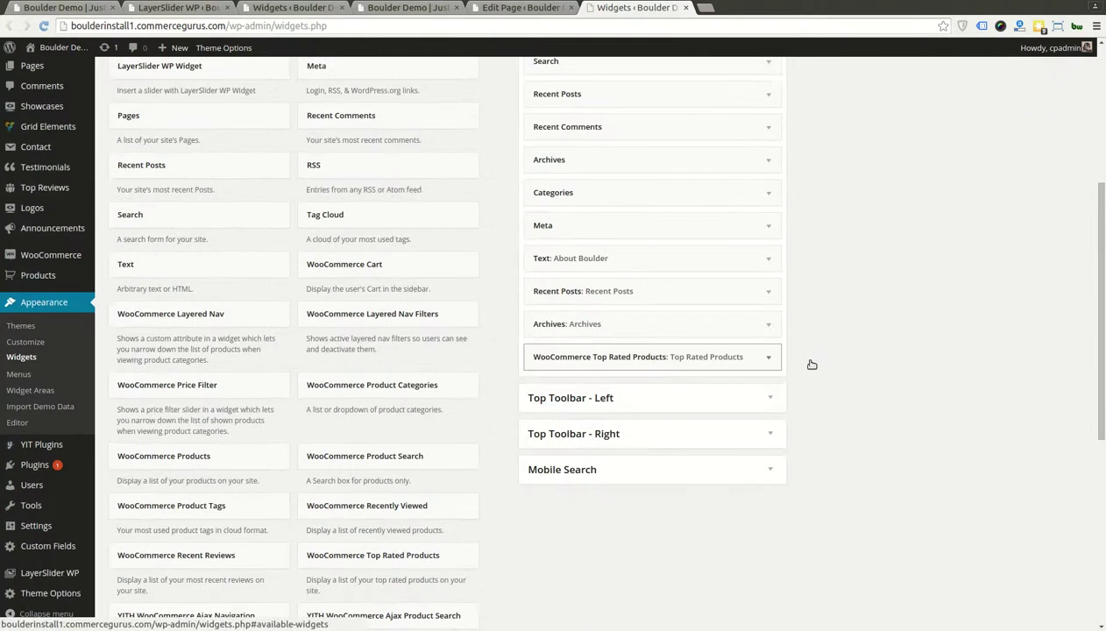
click(808, 413)
scroll(810, 423, down, 3)
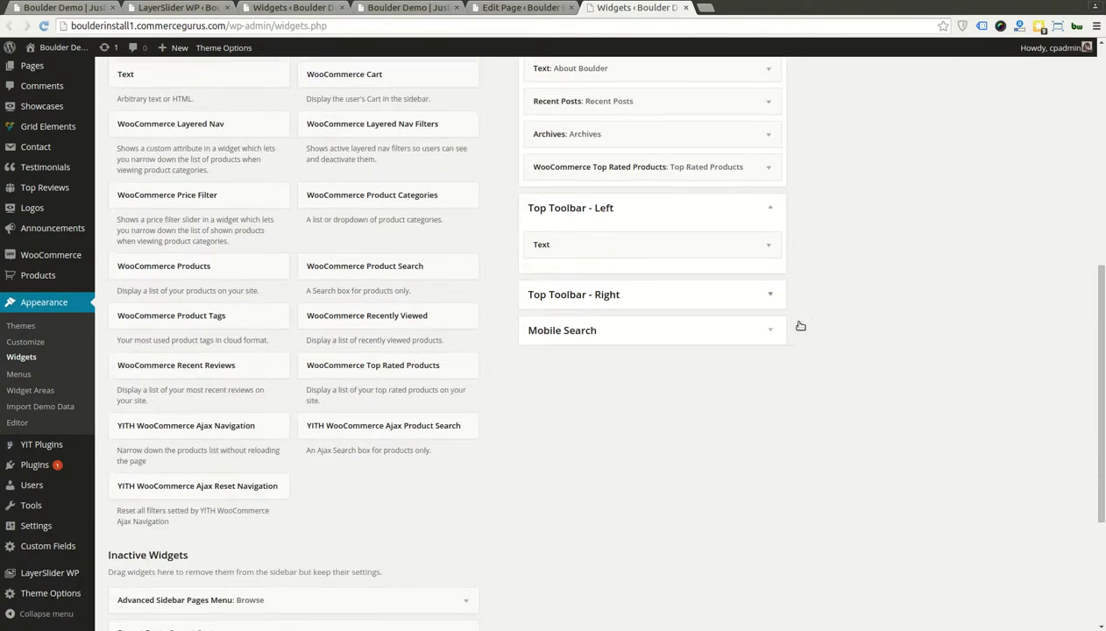
click(807, 307)
click(809, 399)
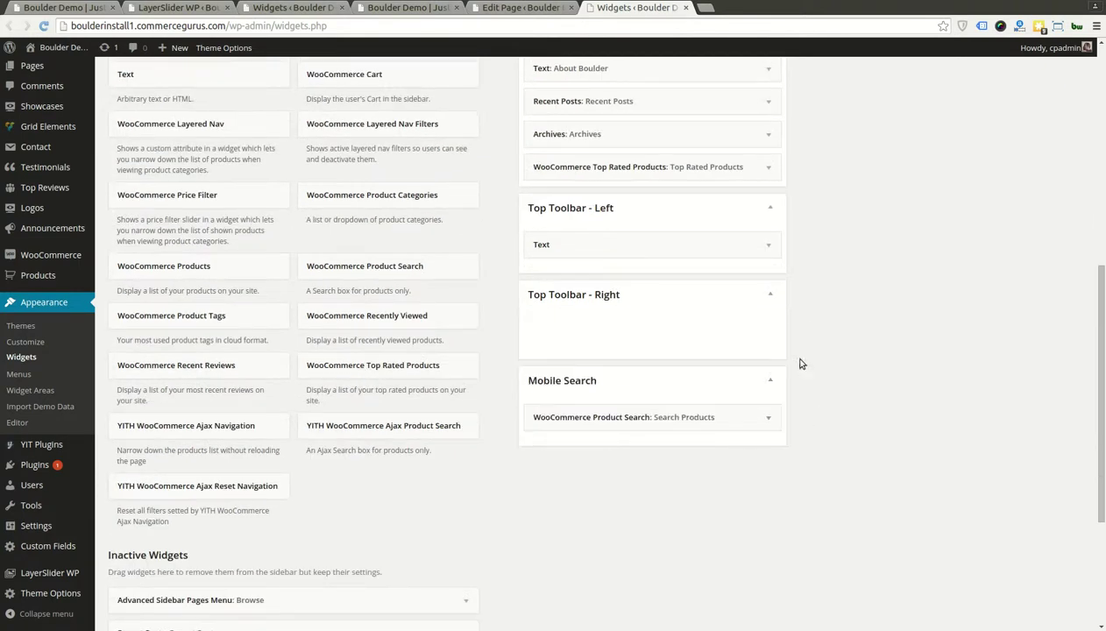
click(769, 246)
key(F5)
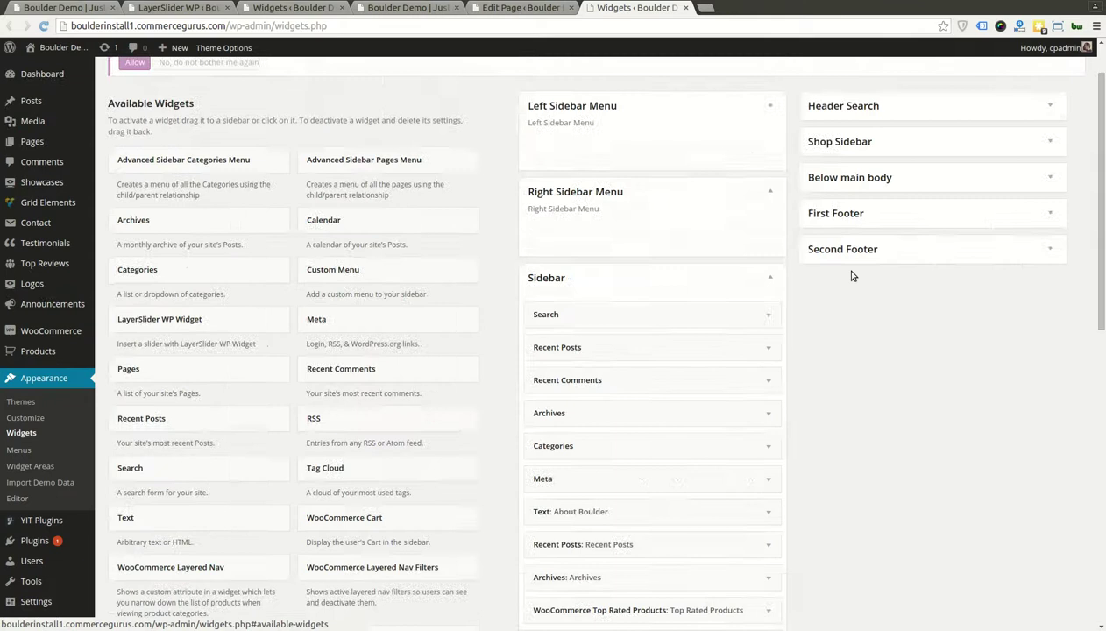
Step: Expand the Header Search, Shop Sidebar, Below main body, First Footer and Second Footer areas, and open the Second Footer's untitled Text widget
click(959, 172)
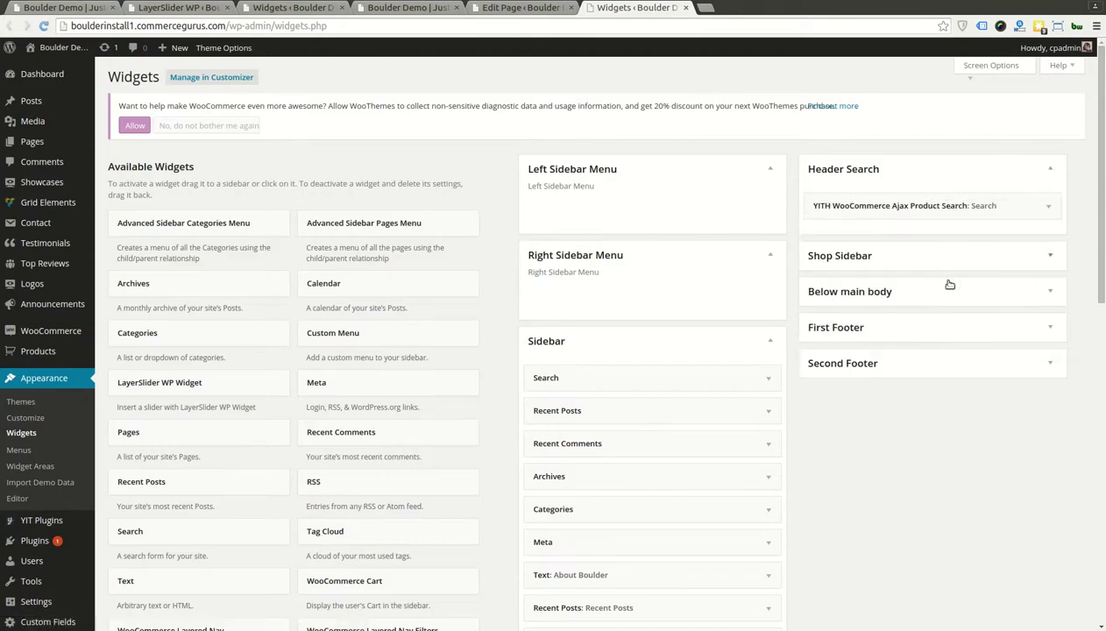
click(926, 262)
scroll(928, 338, down, 3)
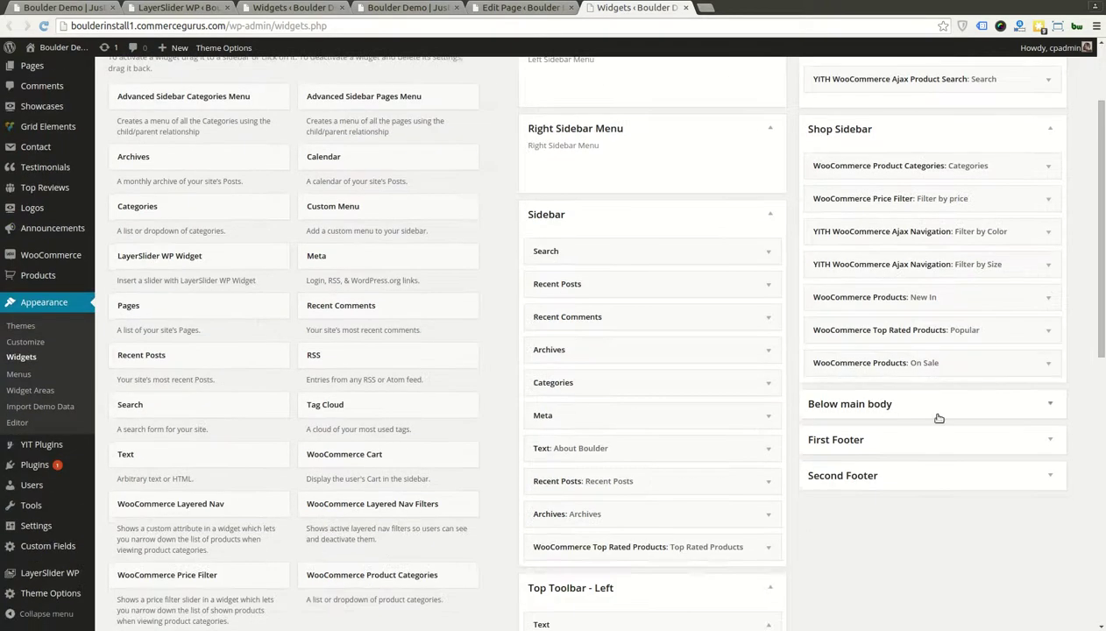
click(938, 412)
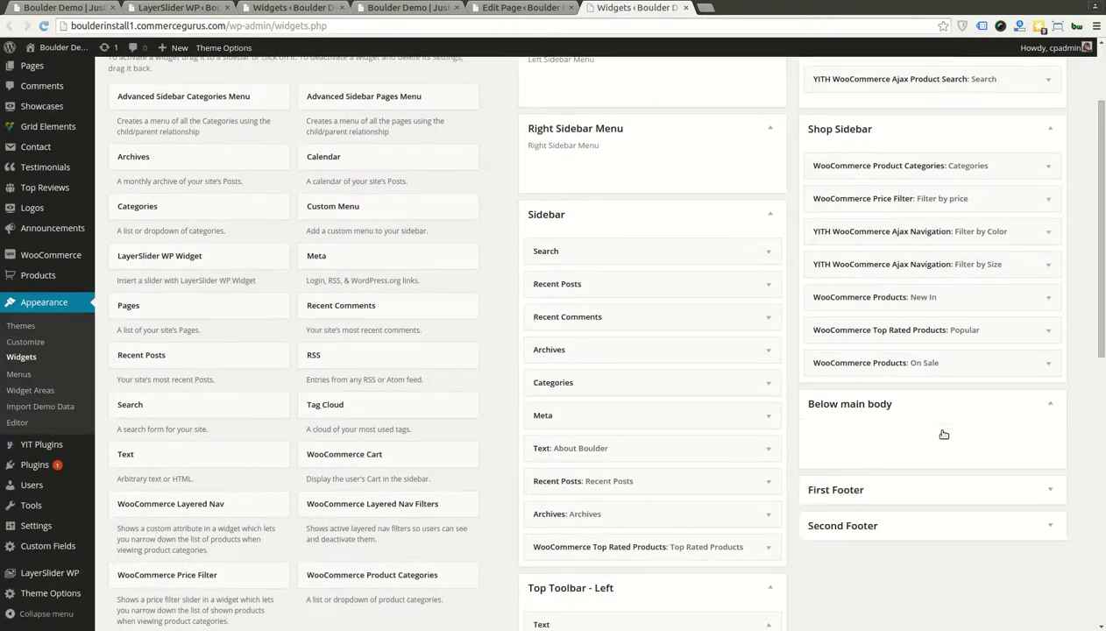
click(912, 513)
scroll(910, 509, down, 7)
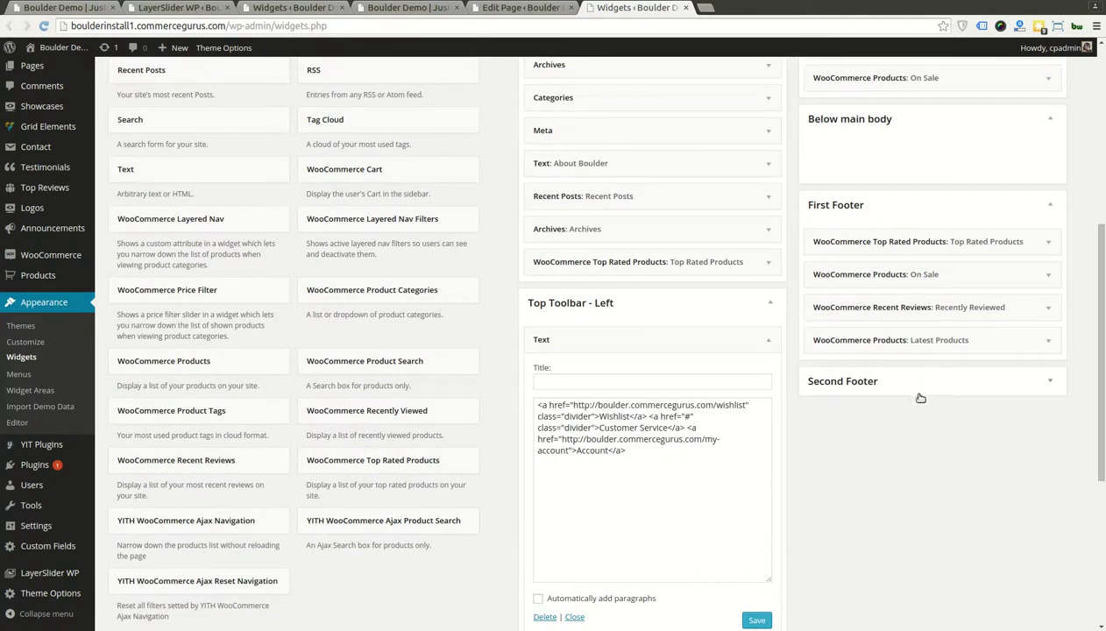
click(920, 396)
click(866, 426)
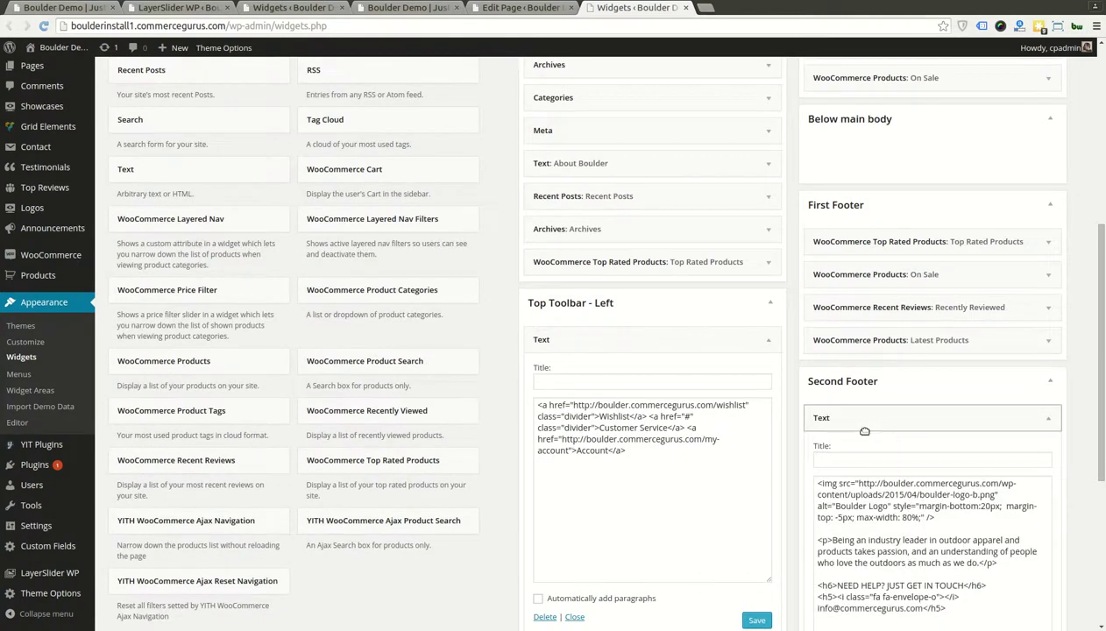
scroll(865, 431, down, 3)
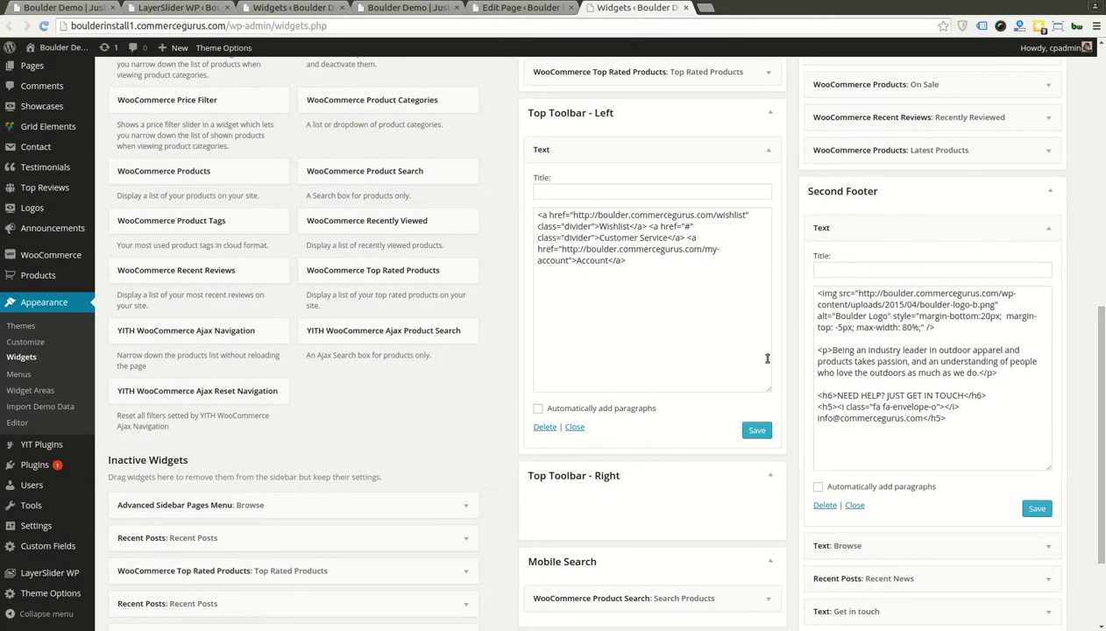
Step: Compare the homepage's top toolbar links with the Top Toolbar - Left Text widget and select the wishlist URL in its HTML
click(368, 9)
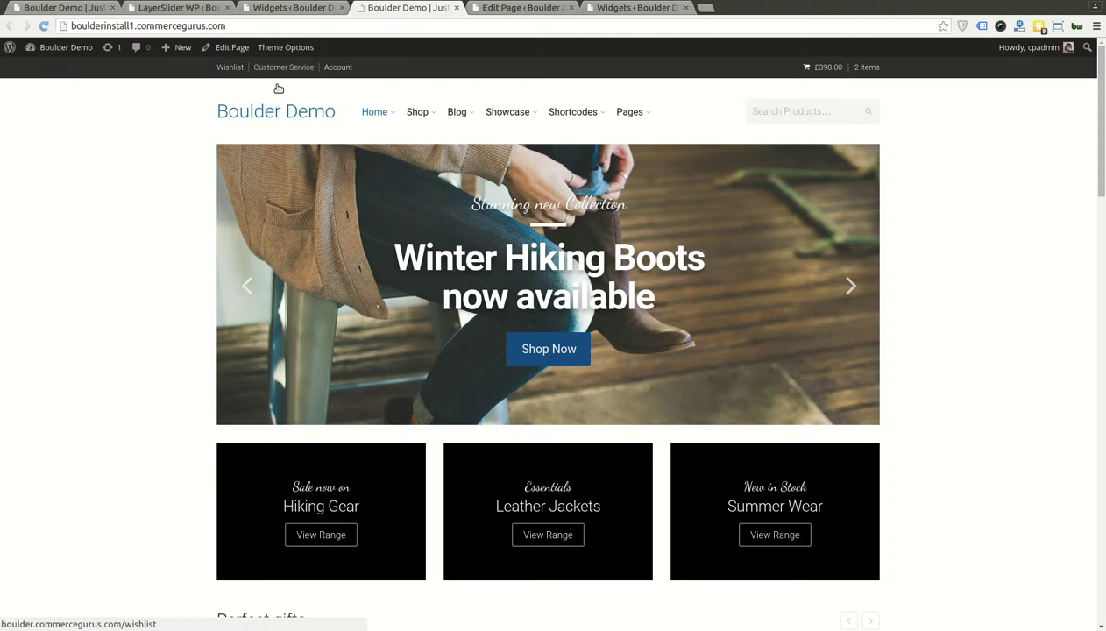
click(644, 9)
click(620, 231)
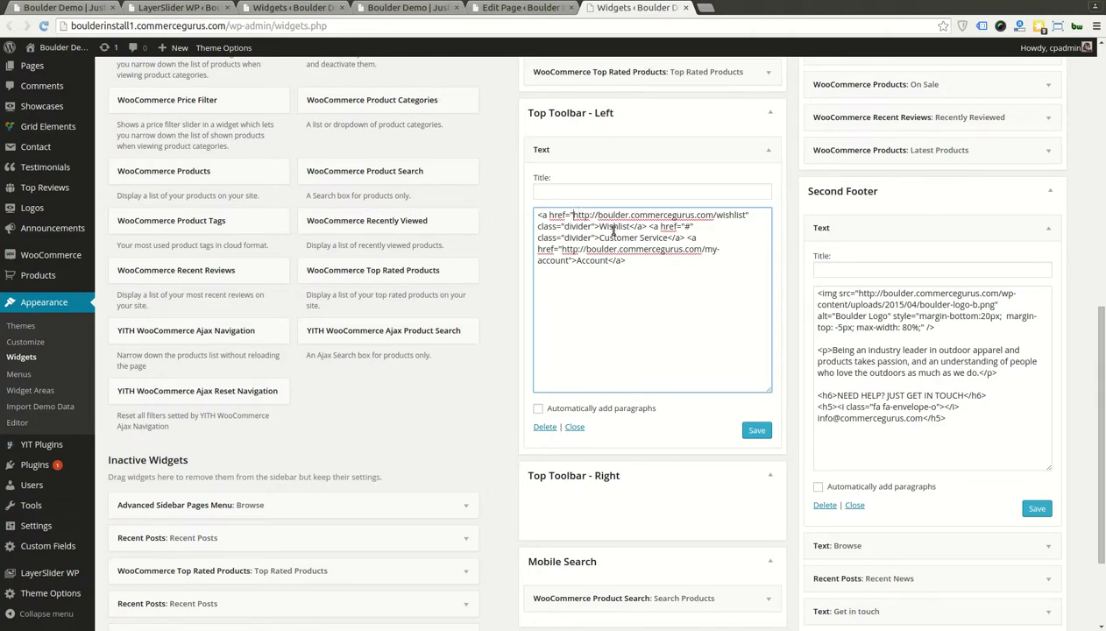
key(shift+Left)
key(shift+Down)
key(shift+Up)
key(shift+Left)
key(shift+Right)
key(shift+Right)
key(shift+Right)
key(shift+Right)
key(shift+Right)
key(shift+Right)
key(shift+Right)
key(shift+Right)
key(shift+Right)
key(shift+Right)
key(shift+Right)
key(shift+Right)
key(shift+Right)
key(shift+Right)
key(shift+Right)
key(shift+Right)
key(shift+Right)
key(shift+Right)
key(shift+Right)
key(shift+Right)
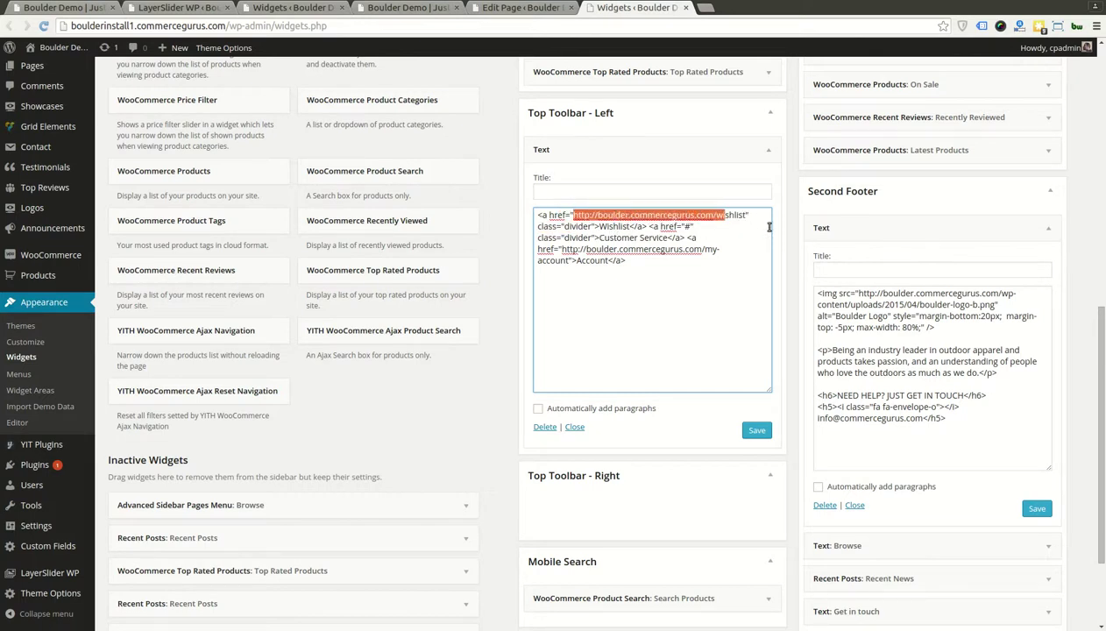
key(shift+Right)
key(shift+Right)
key(shift+Right)
key(shift+Right)
key(shift+Right)
key(shift+Right)
key(shift+Right)
key(shift+Left)
key(shift+Left)
Step: Look through the populated widget areas and open the Get in touch Text widget in the Second Footer to view its contents
scroll(539, 339, down, 3)
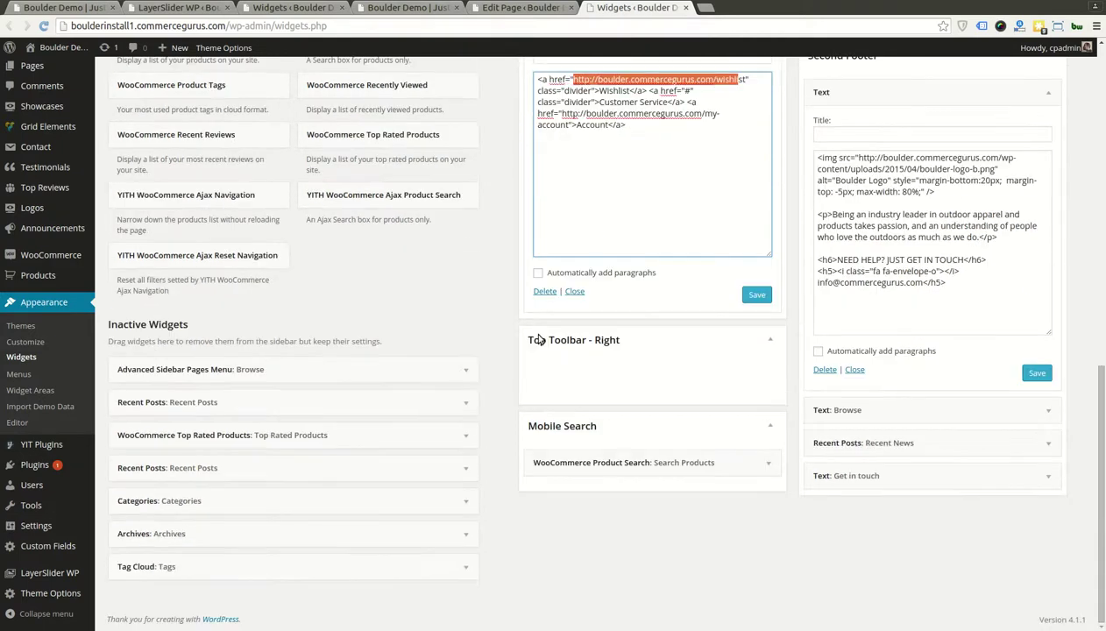
scroll(595, 384, up, 6)
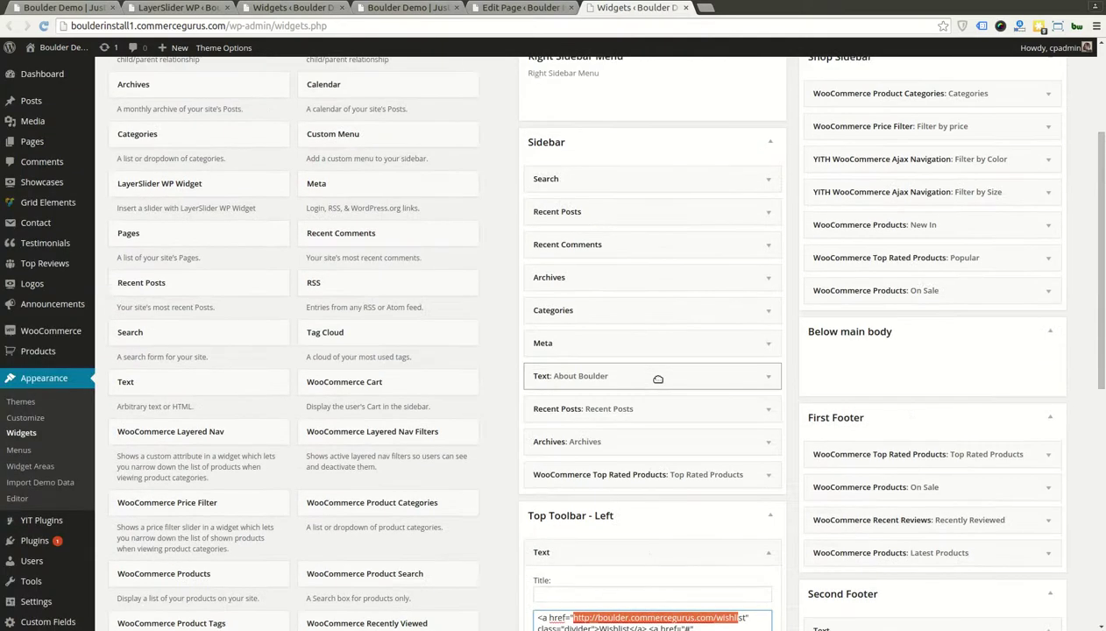
scroll(754, 333, up, 3)
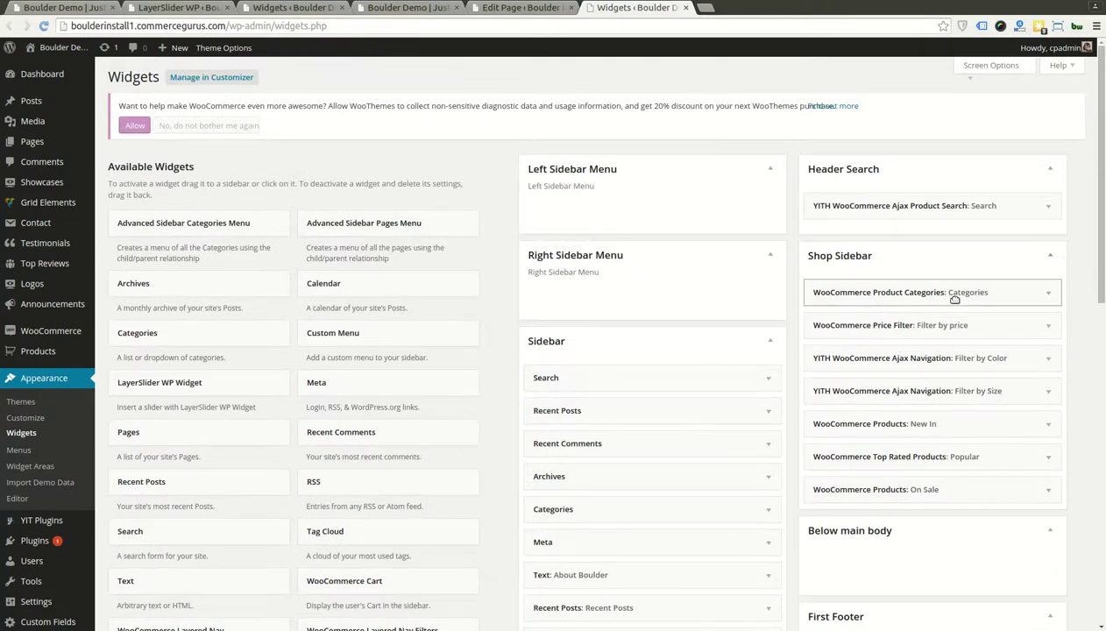
scroll(951, 298, down, 1)
scroll(956, 303, down, 8)
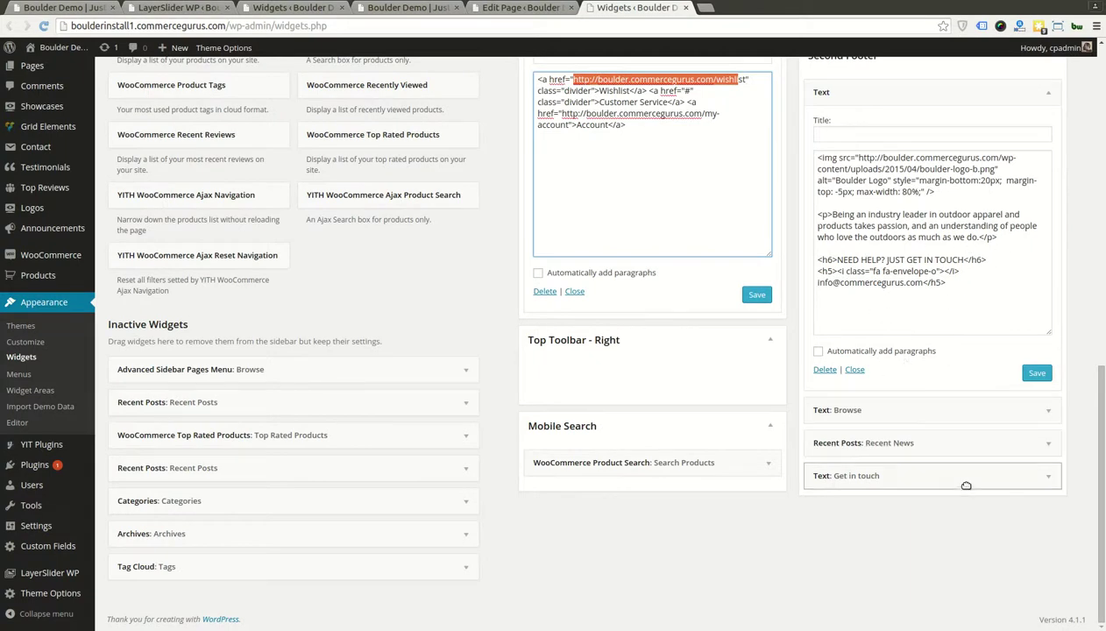
click(1048, 476)
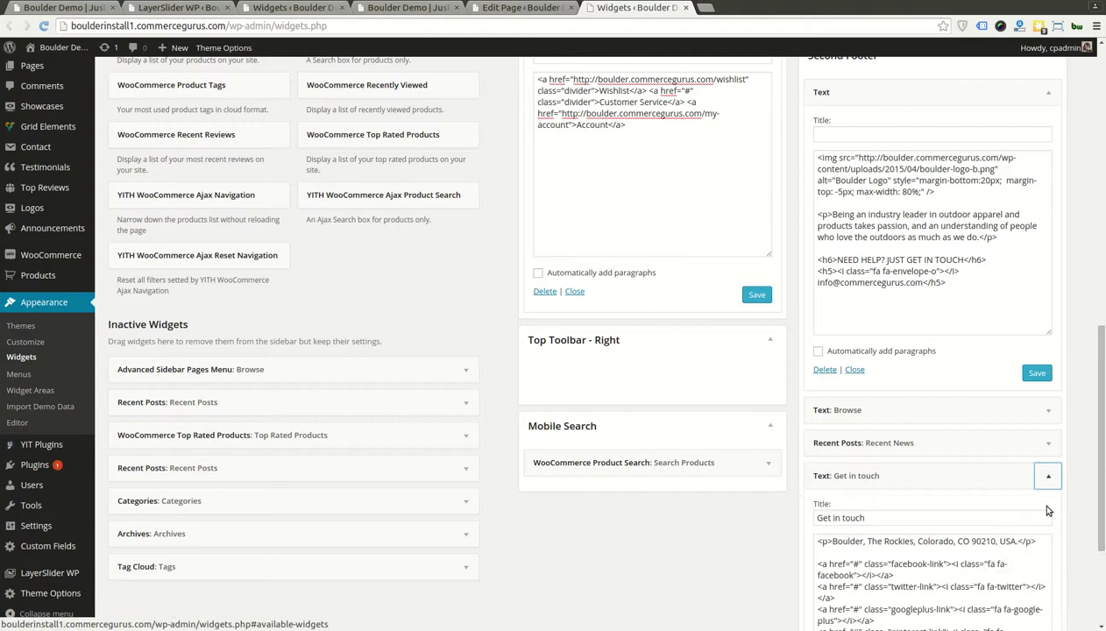
scroll(1019, 505, down, 2)
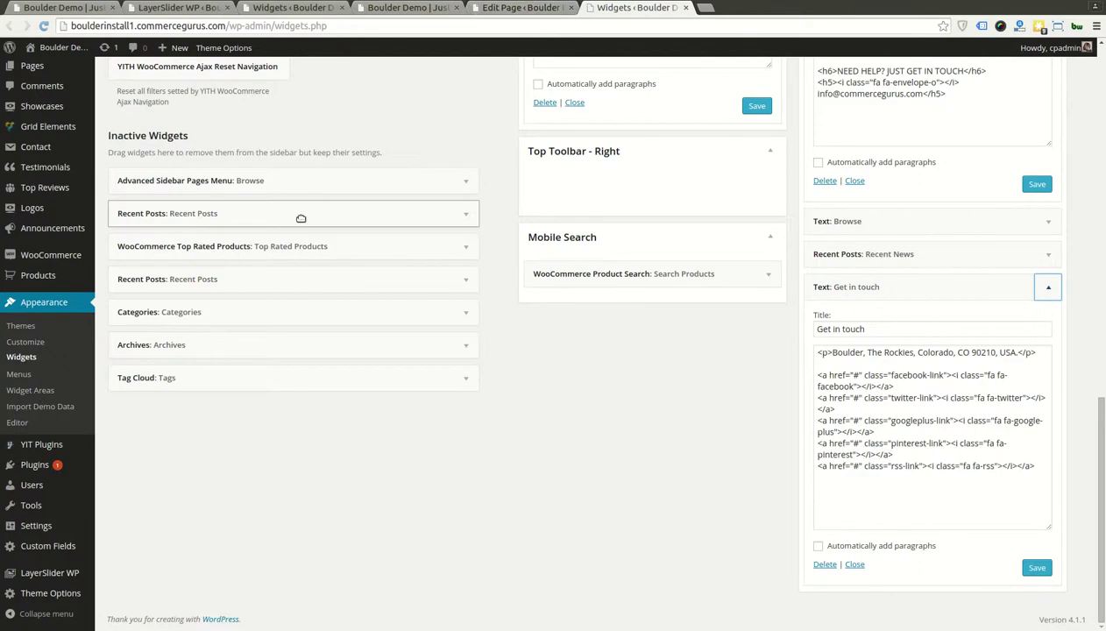
Step: Switch back to the Boulder Demo homepage and look through its sections against the reviewed widgets
key(F5)
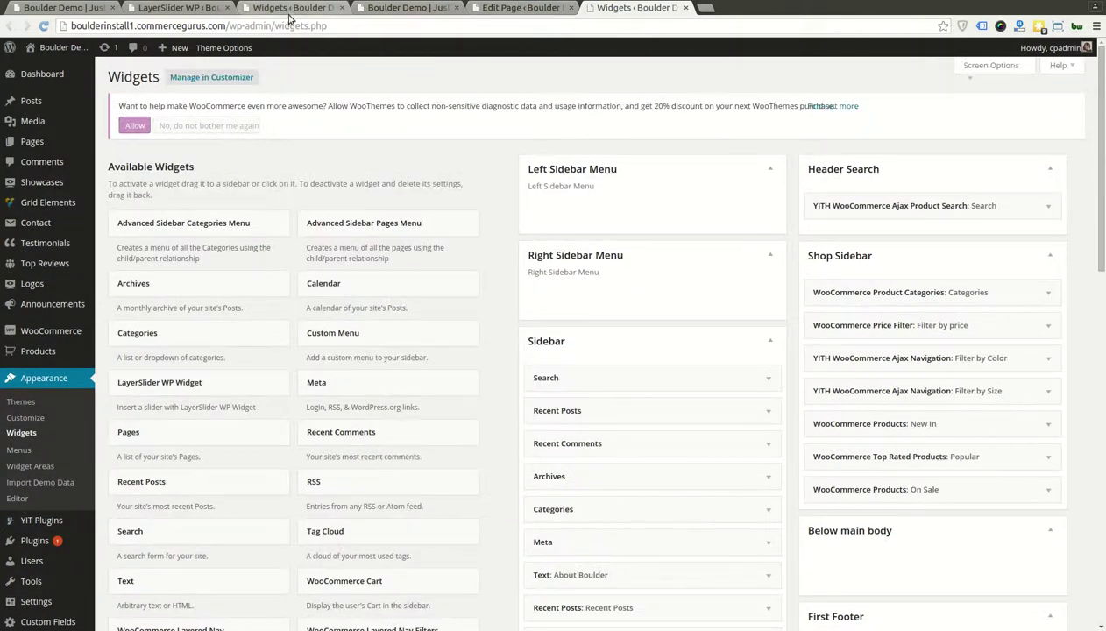
click(425, 11)
scroll(86, 316, down, 15)
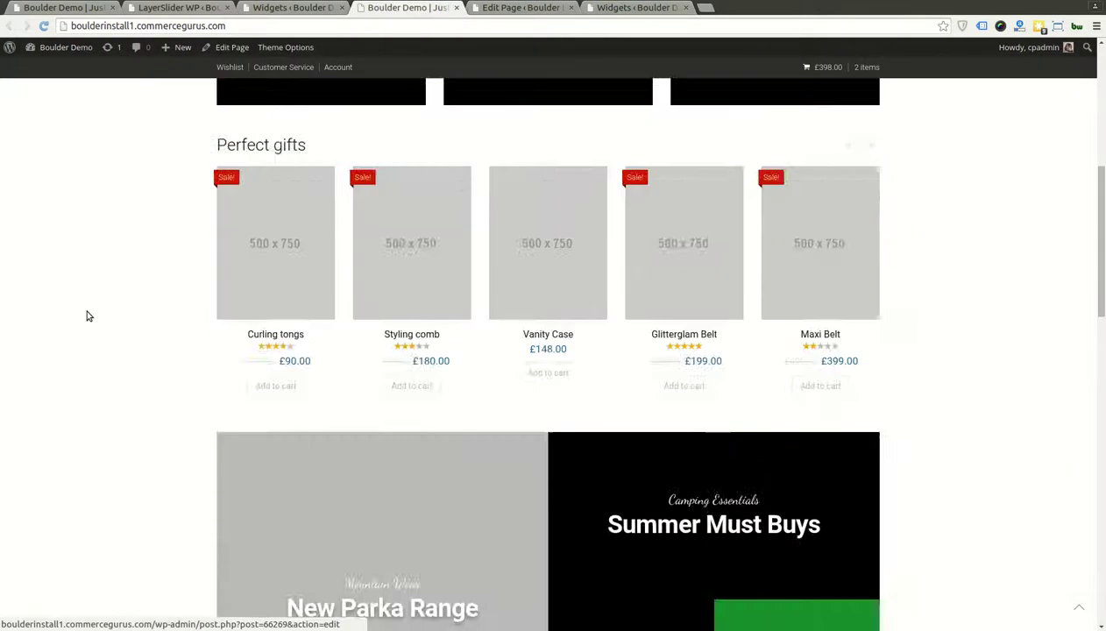
scroll(162, 421, up, 15)
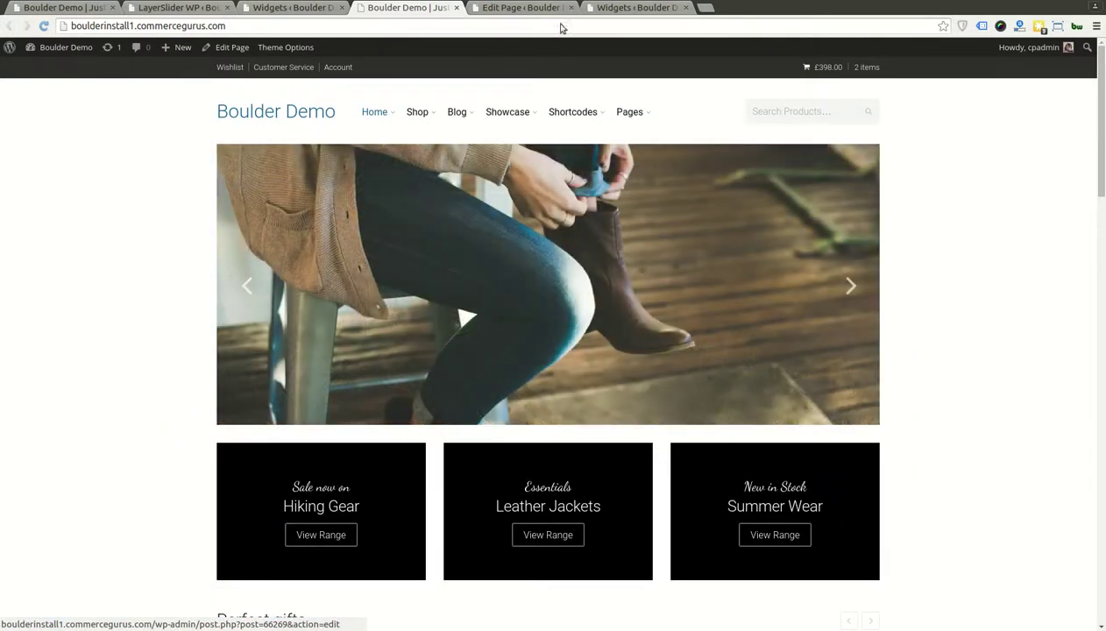
Step: Open the Shop page from the site's main navigation and load the WordPress menu editor in place of the Widgets page
mouse_move(460, 131)
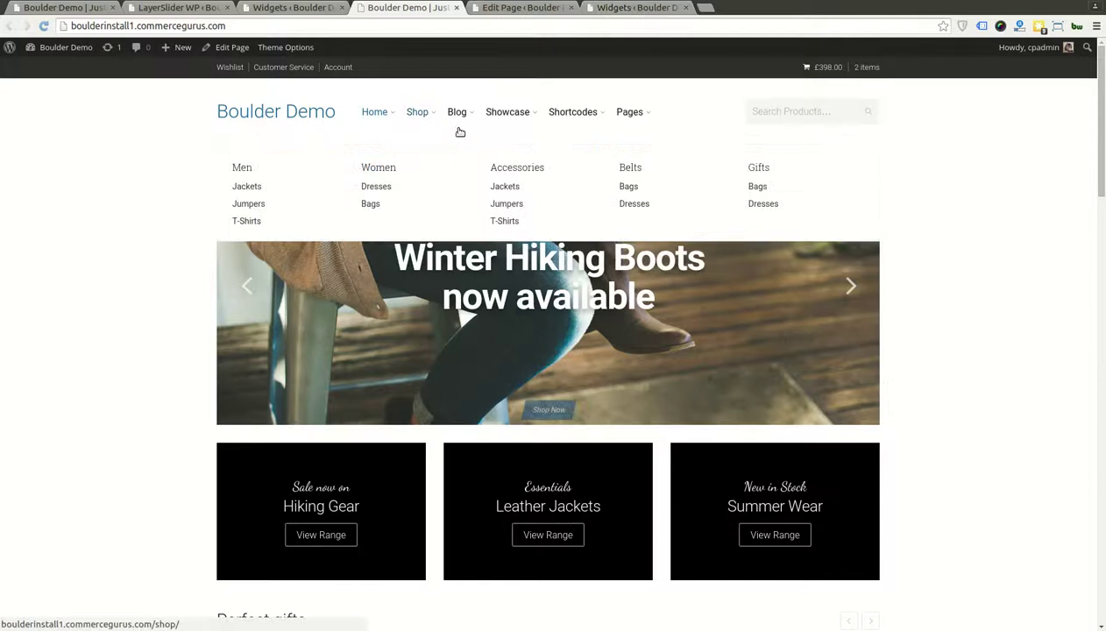
click(642, 192)
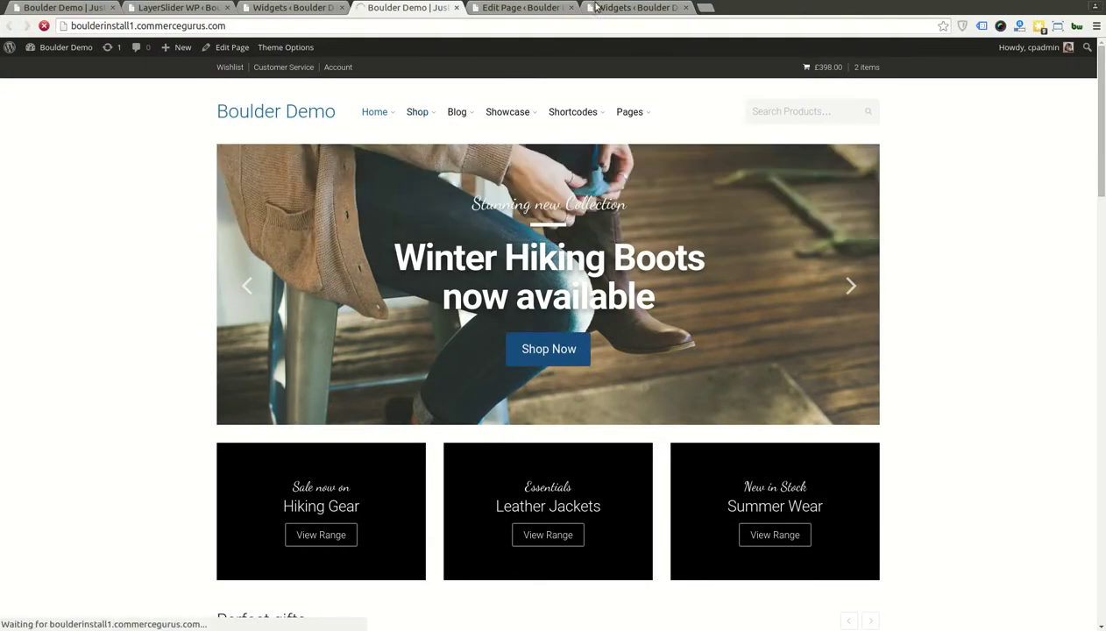
click(636, 7)
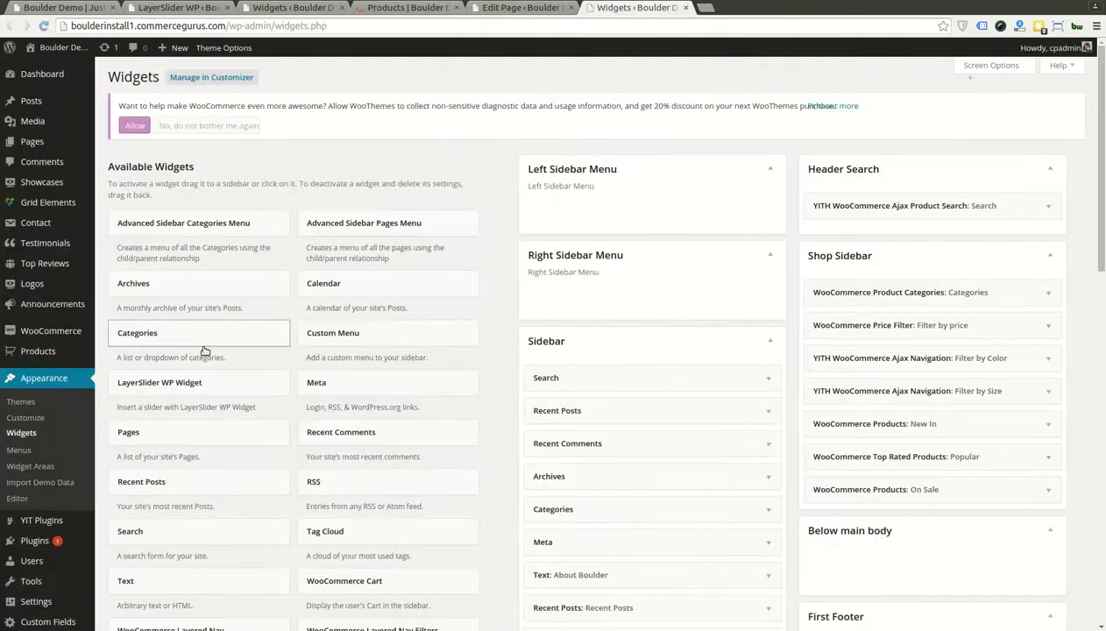
click(58, 455)
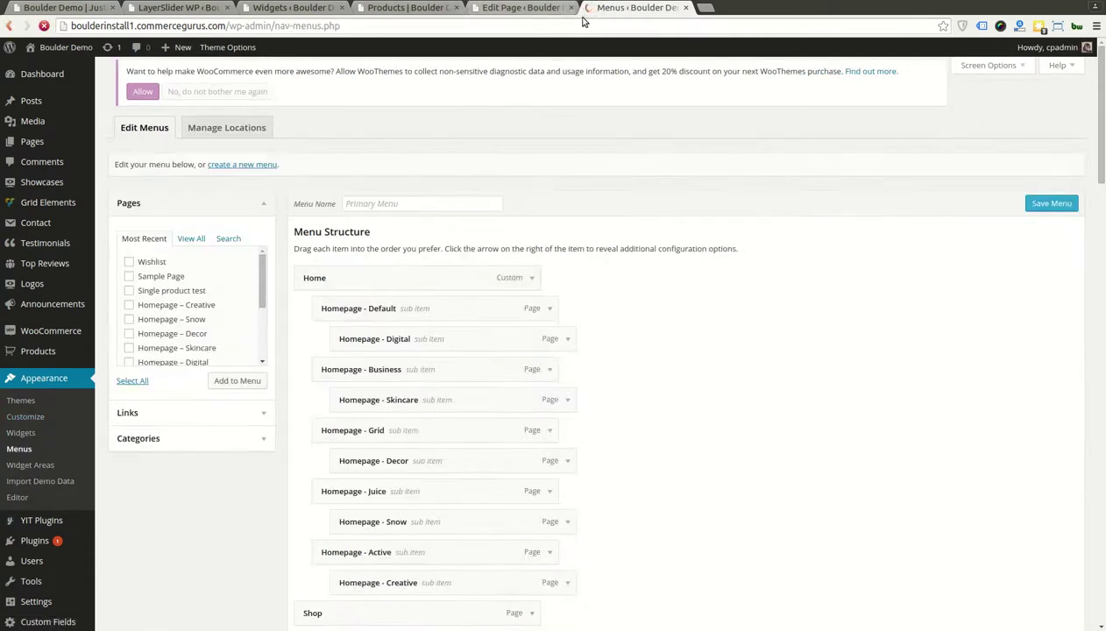
Step: Compare the storefront's Shop mega menu with the Shop items and their sub-items in the Primary Menu structure
click(442, 9)
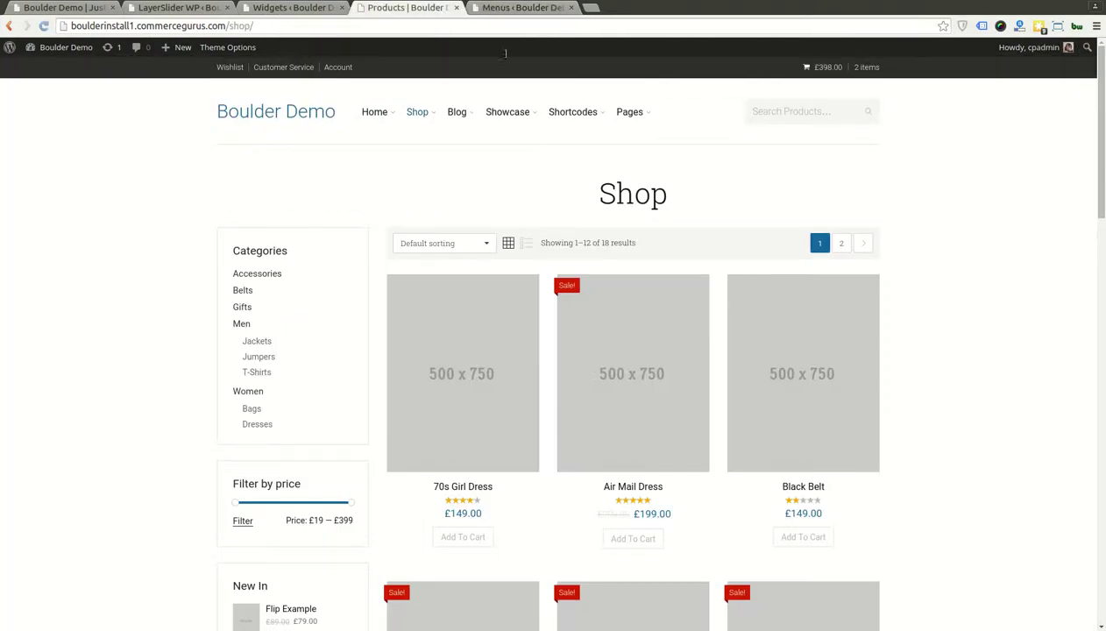
mouse_move(441, 205)
click(560, 10)
scroll(696, 315, down, 7)
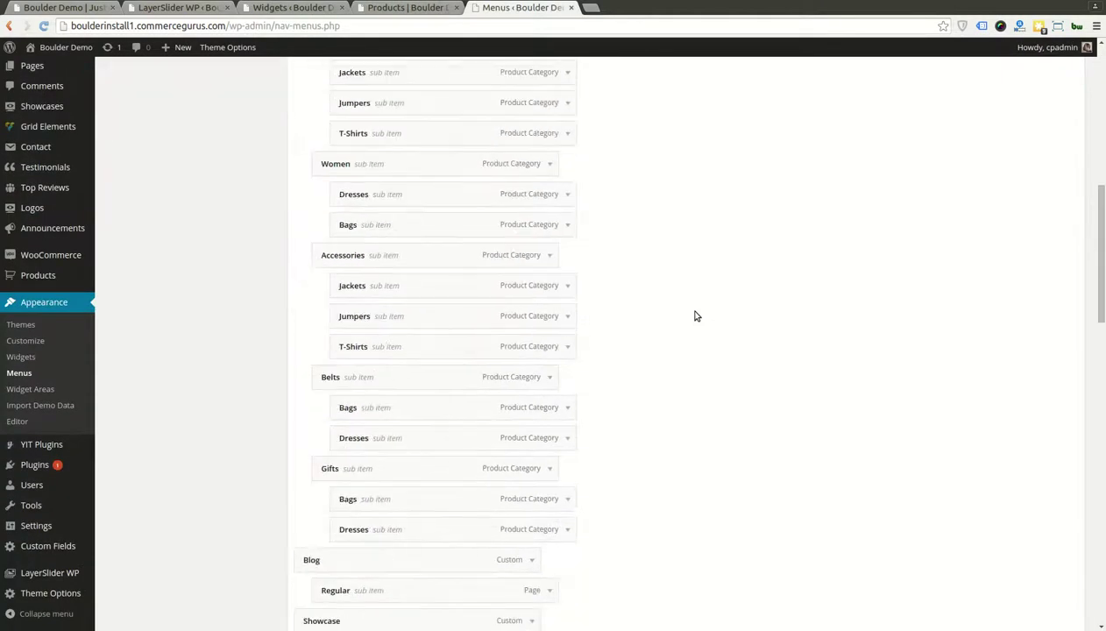
scroll(696, 315, up, 2)
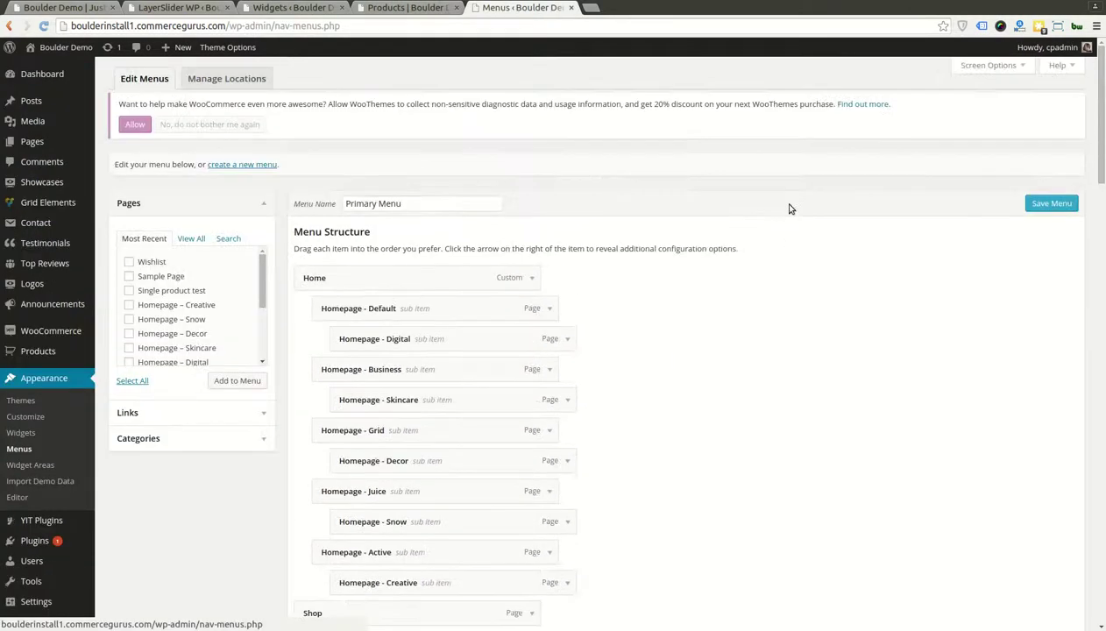
scroll(746, 184, up, 5)
Step: Check the menu editor's screen options for advanced menu properties and expand the Shop item in the Primary Menu
click(989, 67)
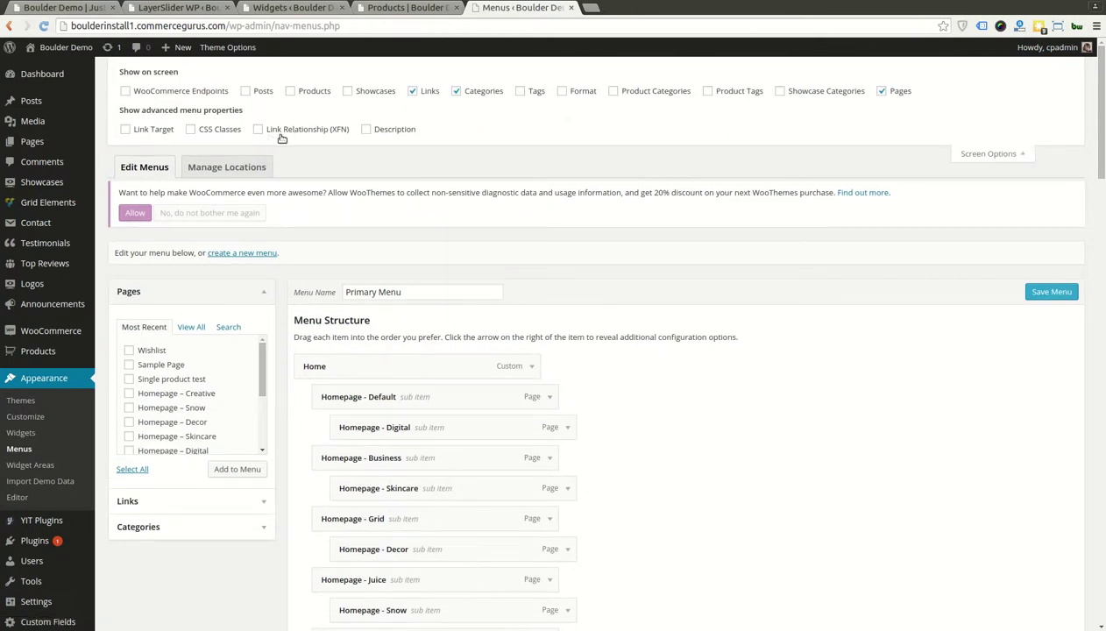
click(989, 153)
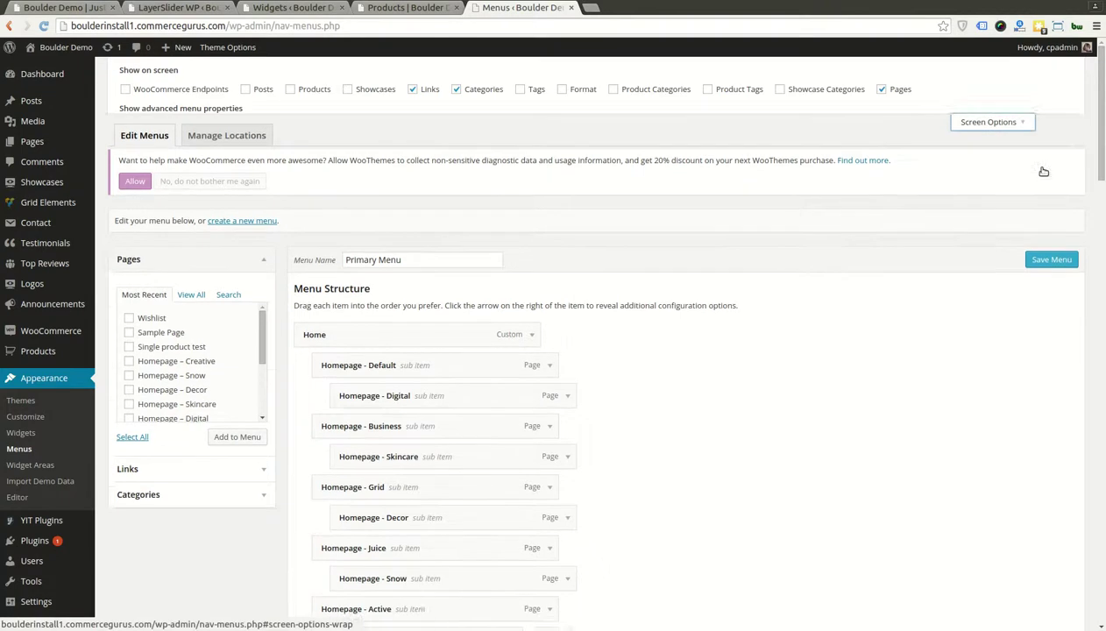
scroll(831, 401, down, 6)
scroll(785, 363, up, 1)
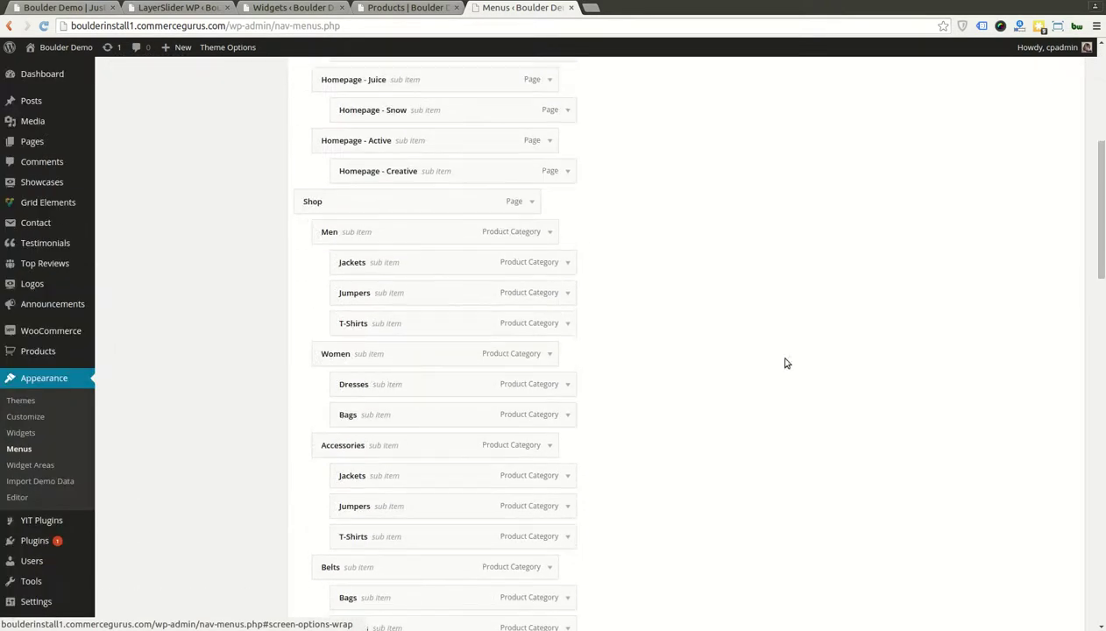
click(531, 201)
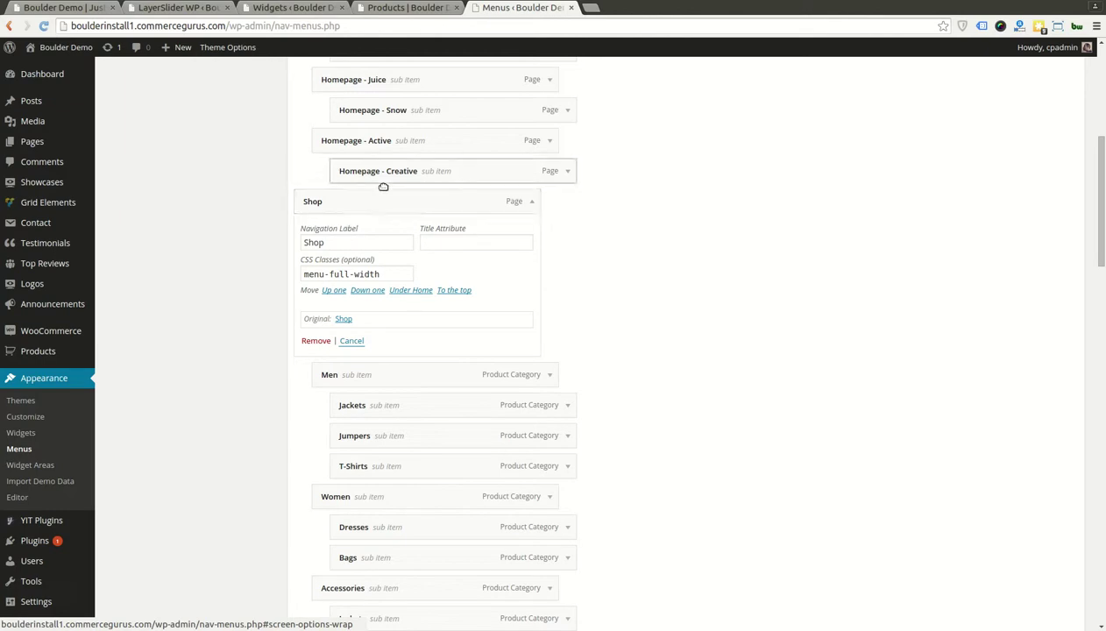
Step: Compare the storefront's full-width Shop dropdown with the Shop menu item and select its CSS class menu-full-width
click(439, 10)
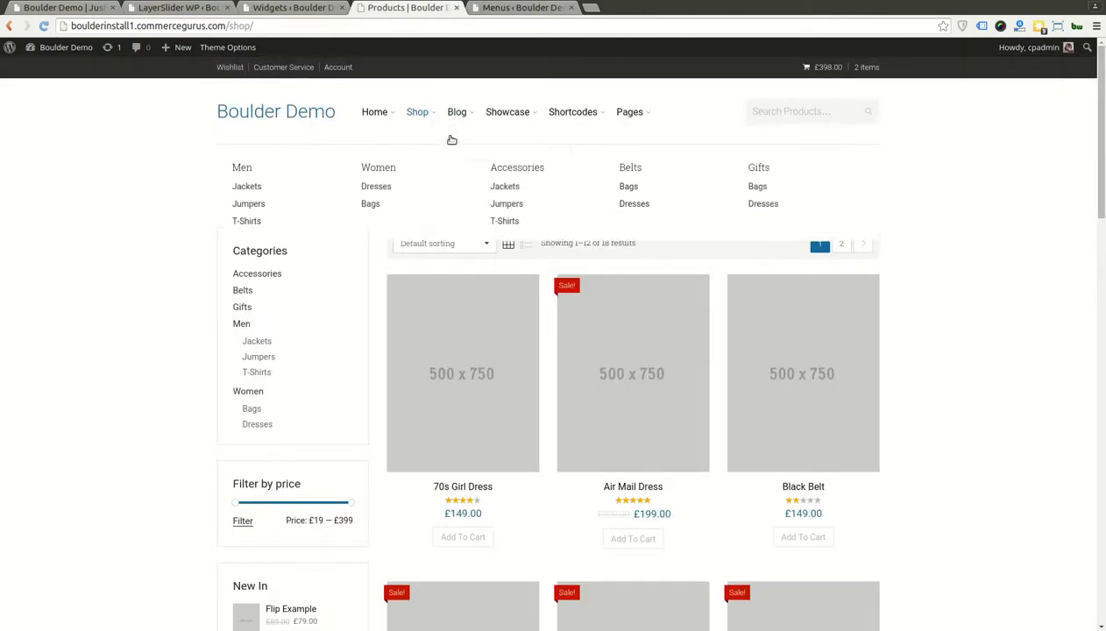
click(522, 8)
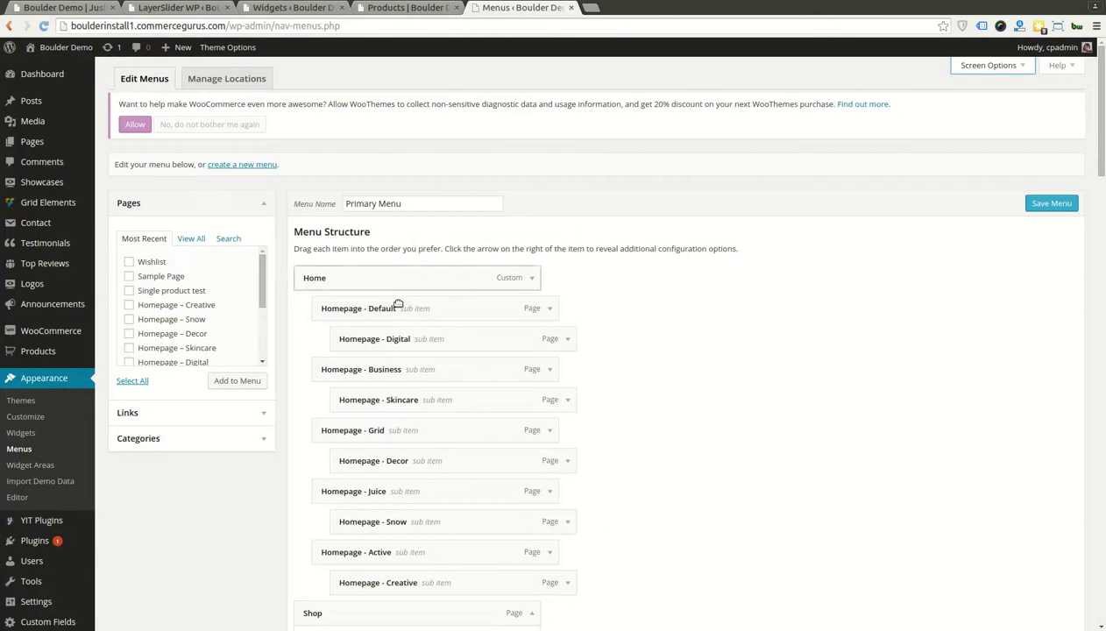
scroll(465, 239, down, 8)
scroll(401, 332, up, 3)
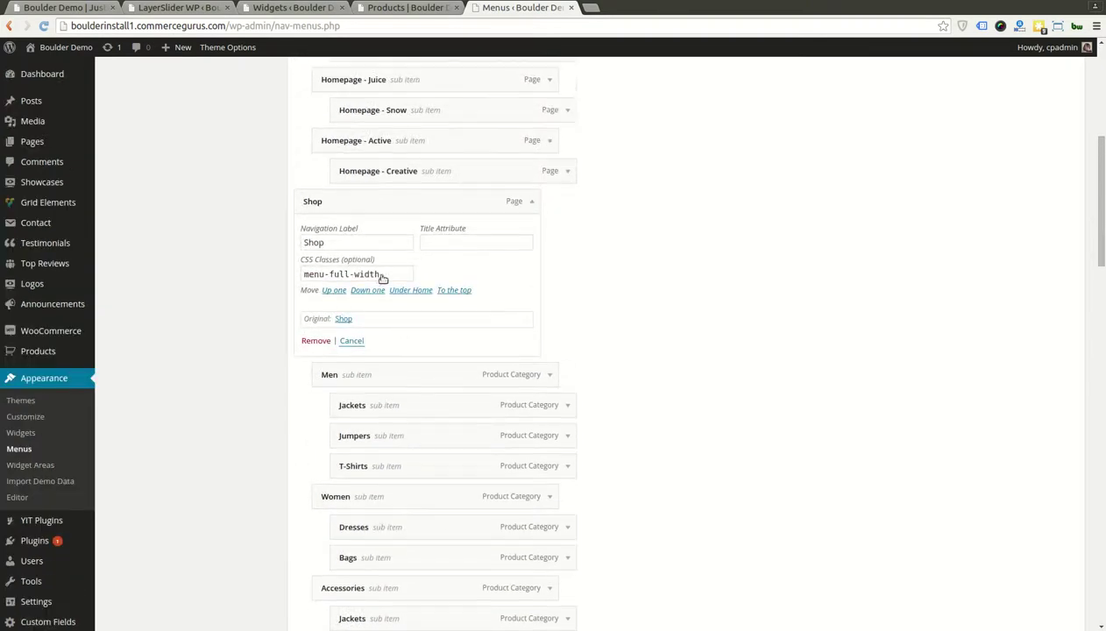
triple_click(405, 275)
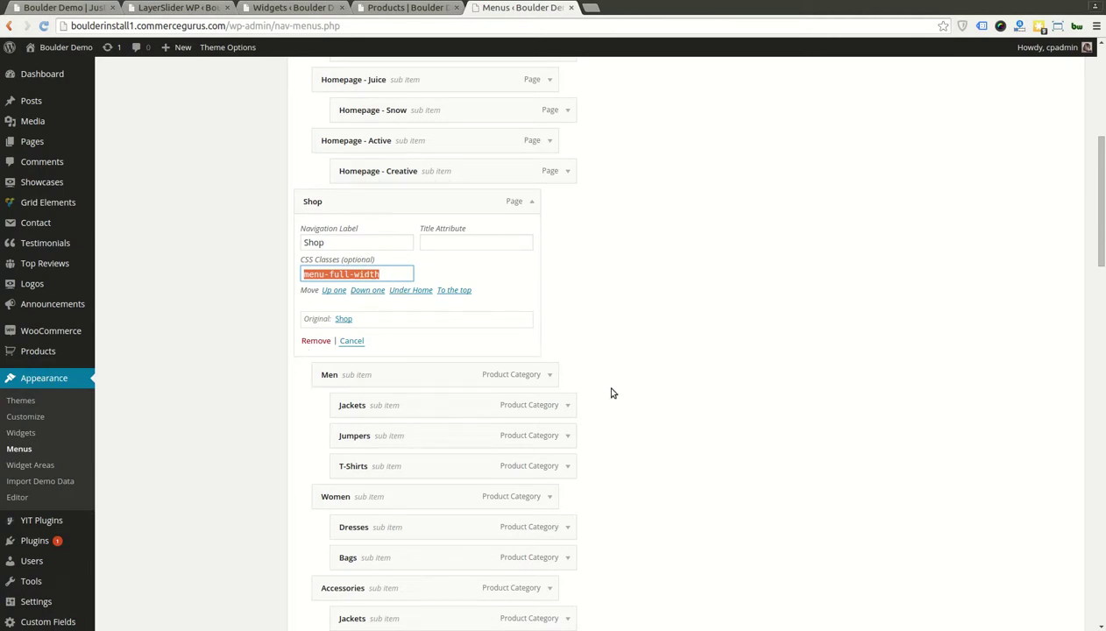
Step: Inspect the settings of the Men and Jackets sub-items under Shop, collapsing each one again
click(579, 386)
scroll(314, 377, down, 2)
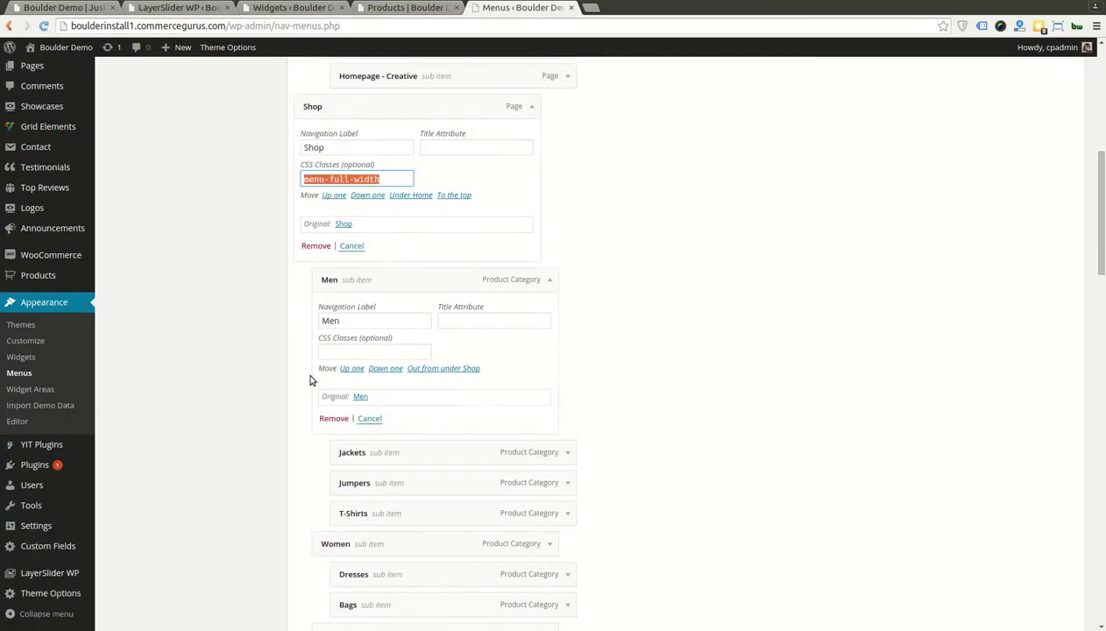
click(592, 300)
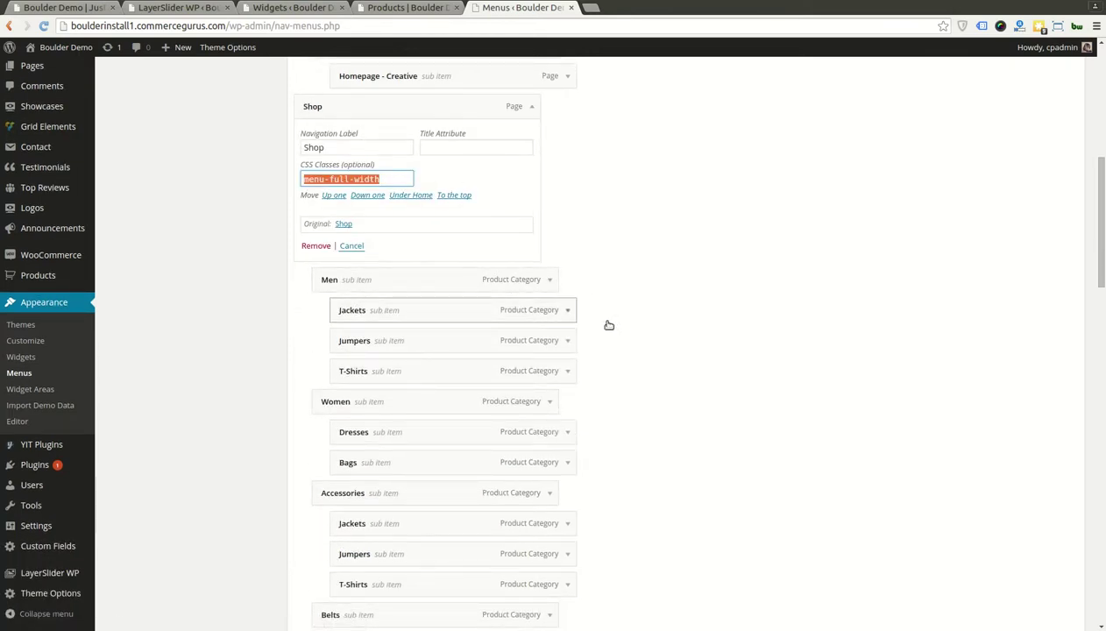
click(607, 324)
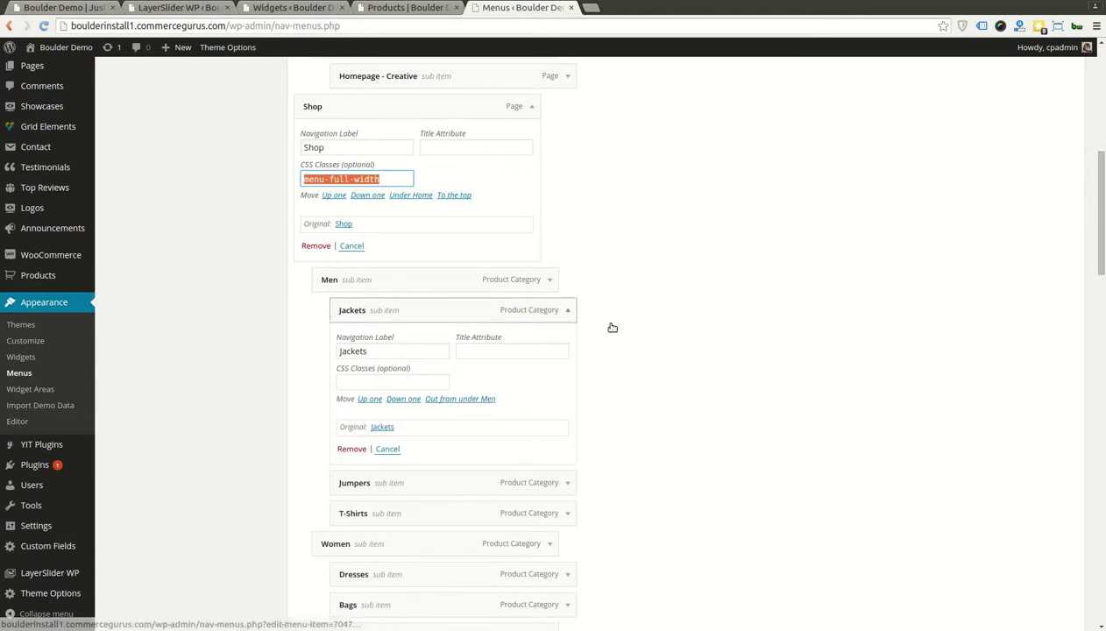
click(609, 325)
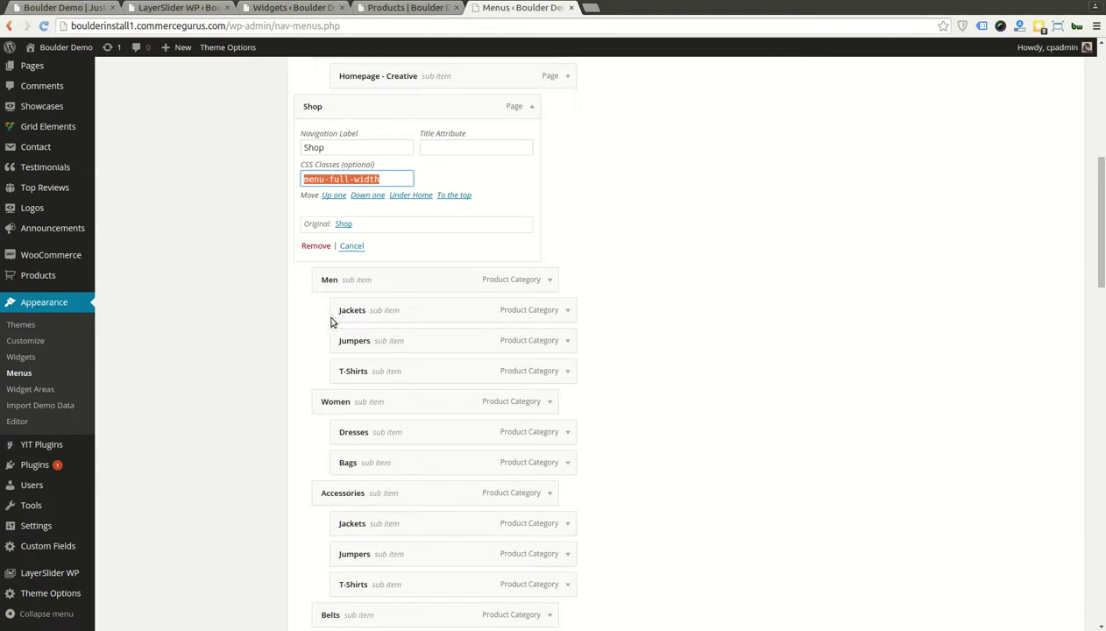
Step: Expand the Shortcodes menu item and compare its CSS class and sub-items with the storefront navigation
scroll(331, 323, down, 10)
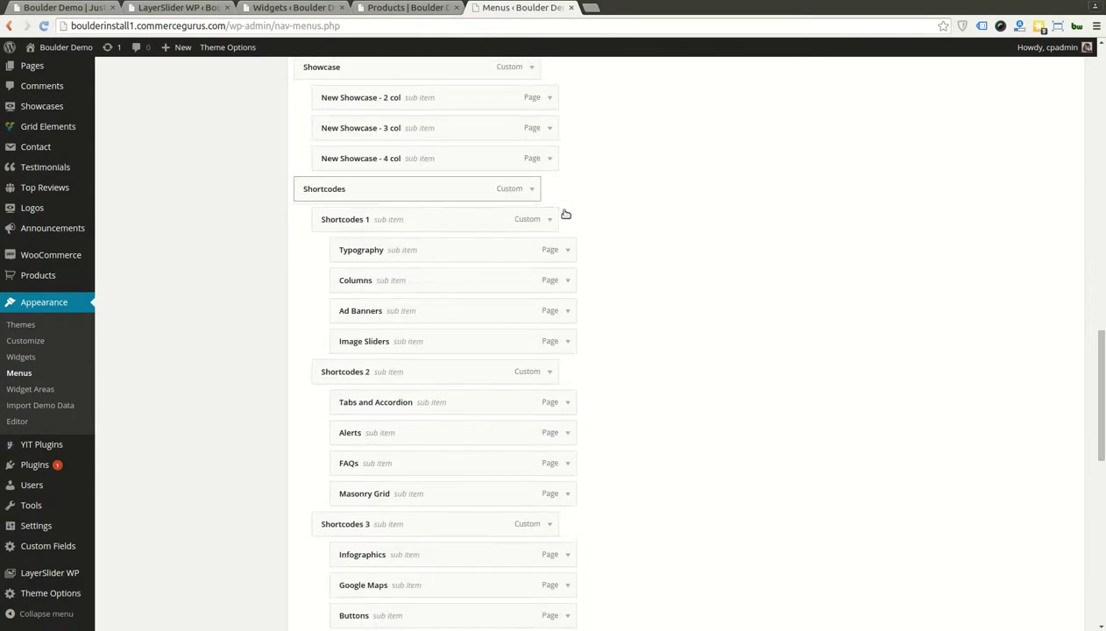
click(565, 211)
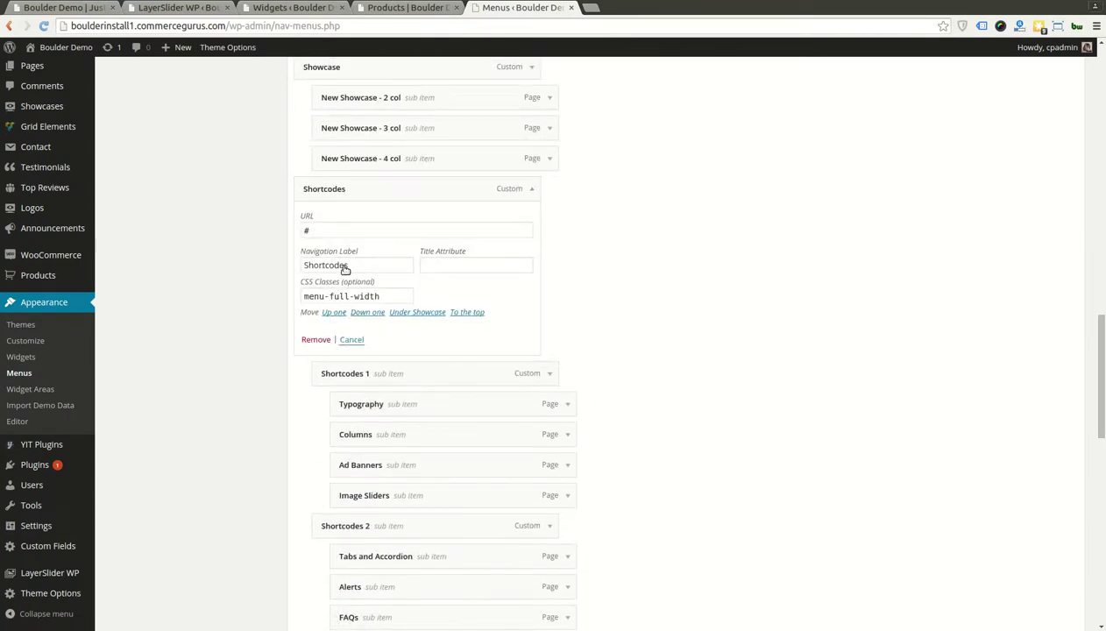
click(408, 8)
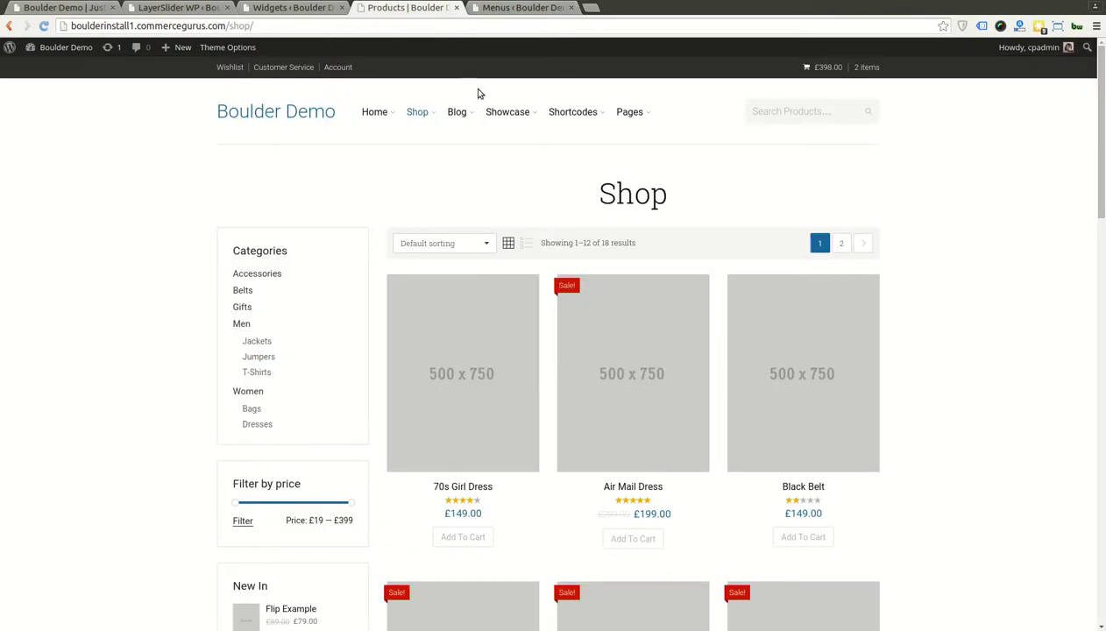
click(526, 8)
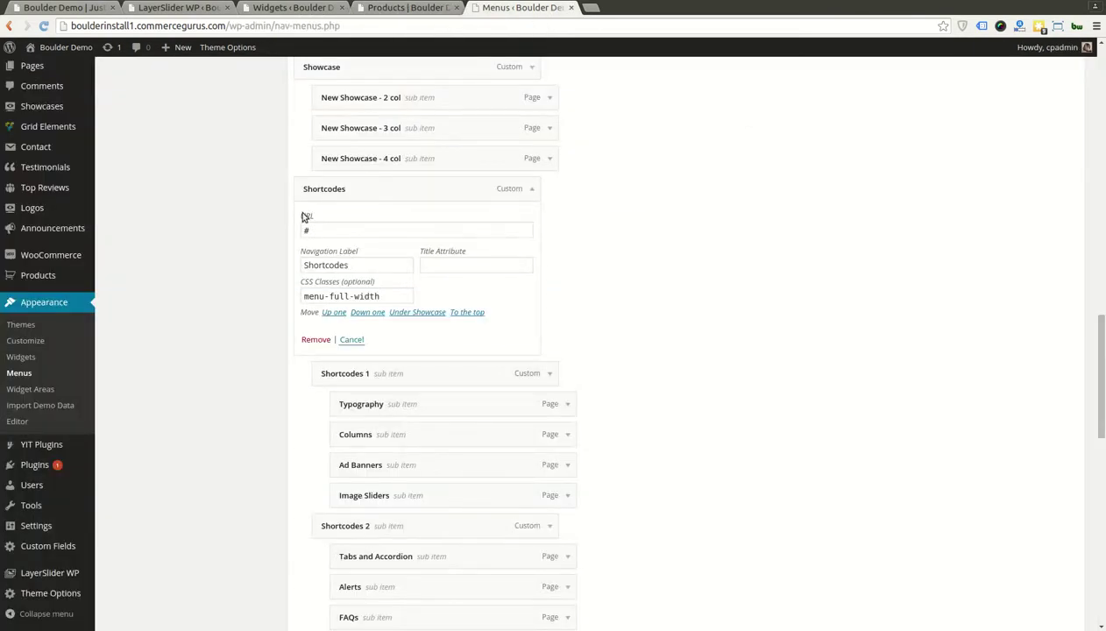
scroll(304, 217, down, 2)
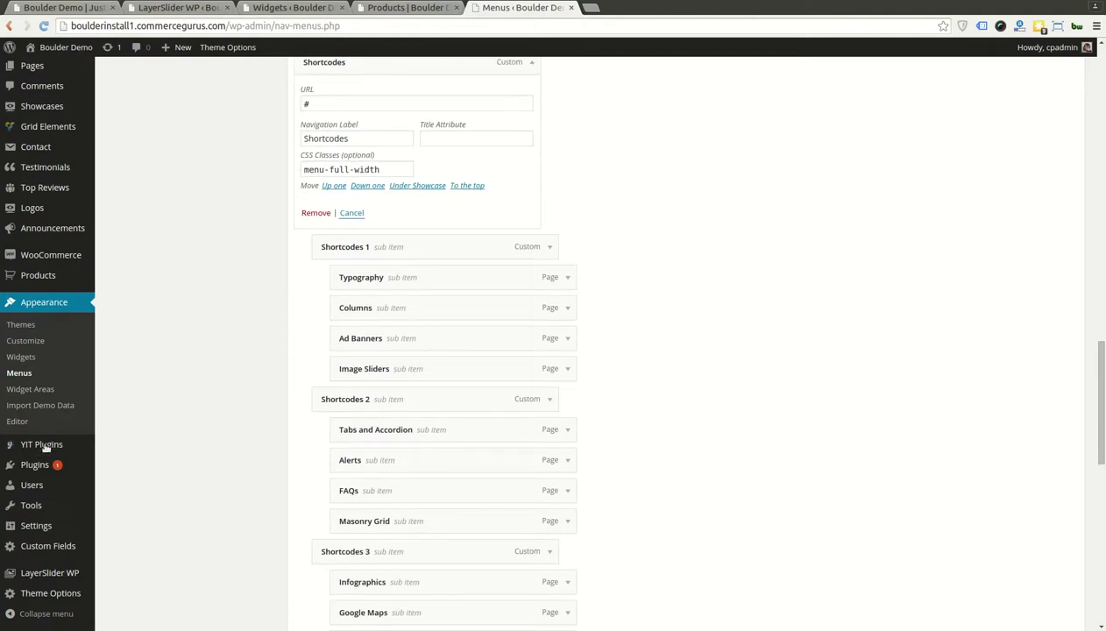
Step: Open the Footer settings in the Boulder Theme Options and look through its options
mouse_move(50, 592)
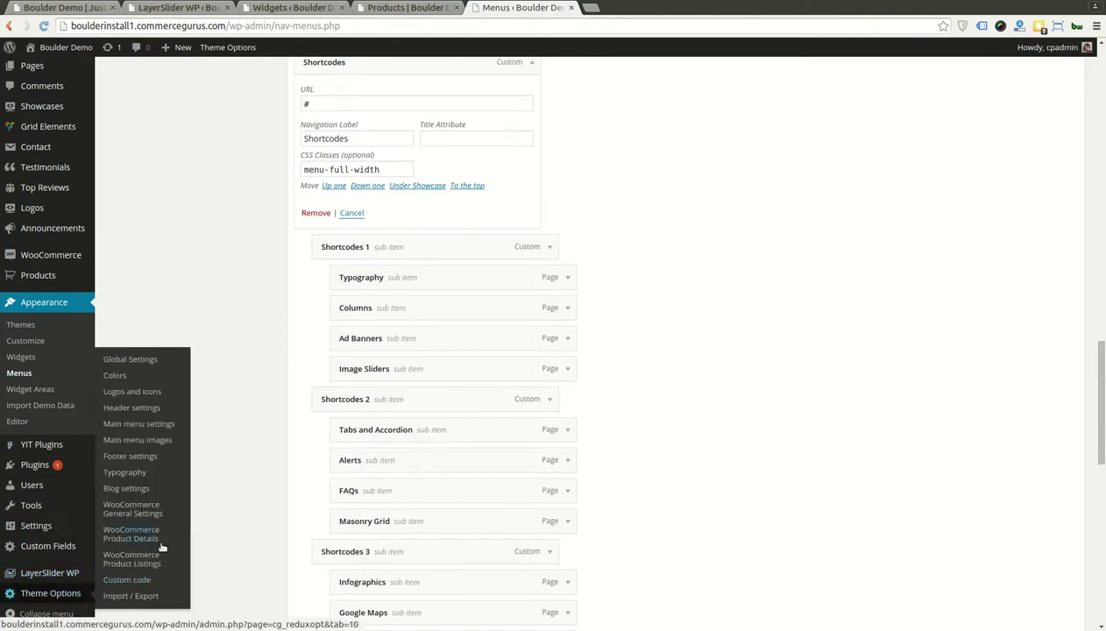
click(161, 471)
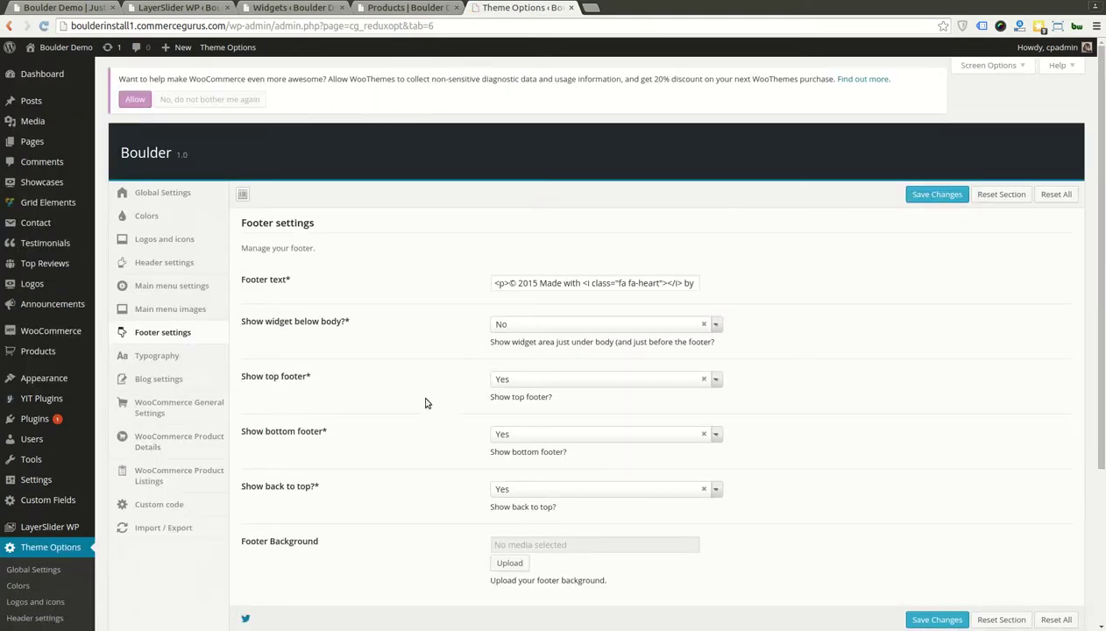
scroll(449, 413, down, 2)
scroll(526, 369, down, 3)
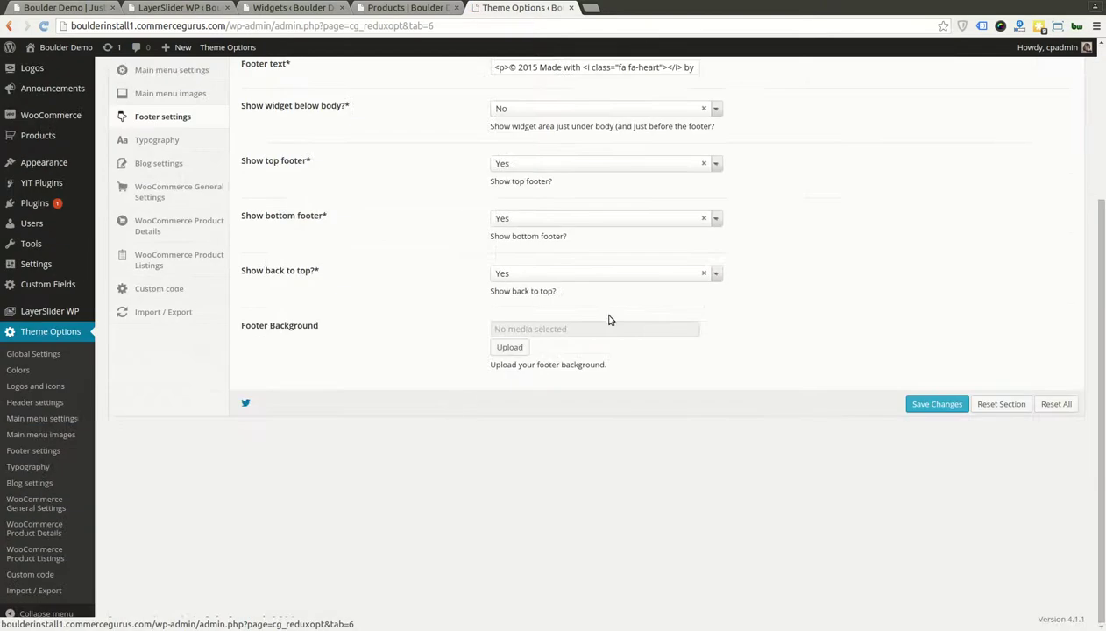
scroll(570, 250, up, 3)
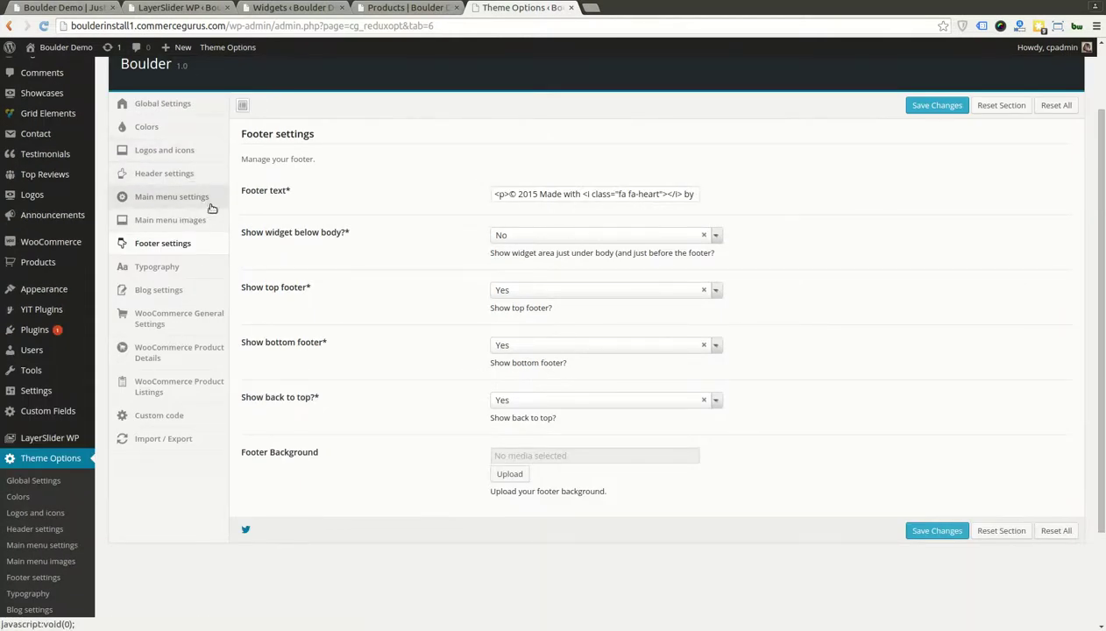
Step: Review the Header settings of the theme, from the top bar colors to the cart icon style
click(170, 173)
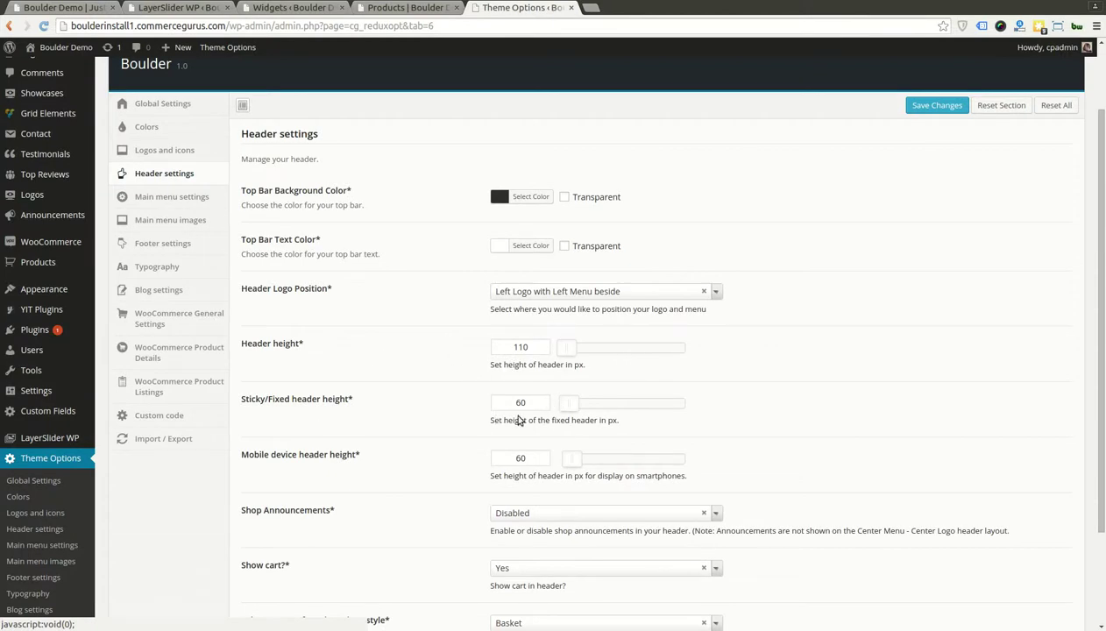
scroll(443, 456, down, 3)
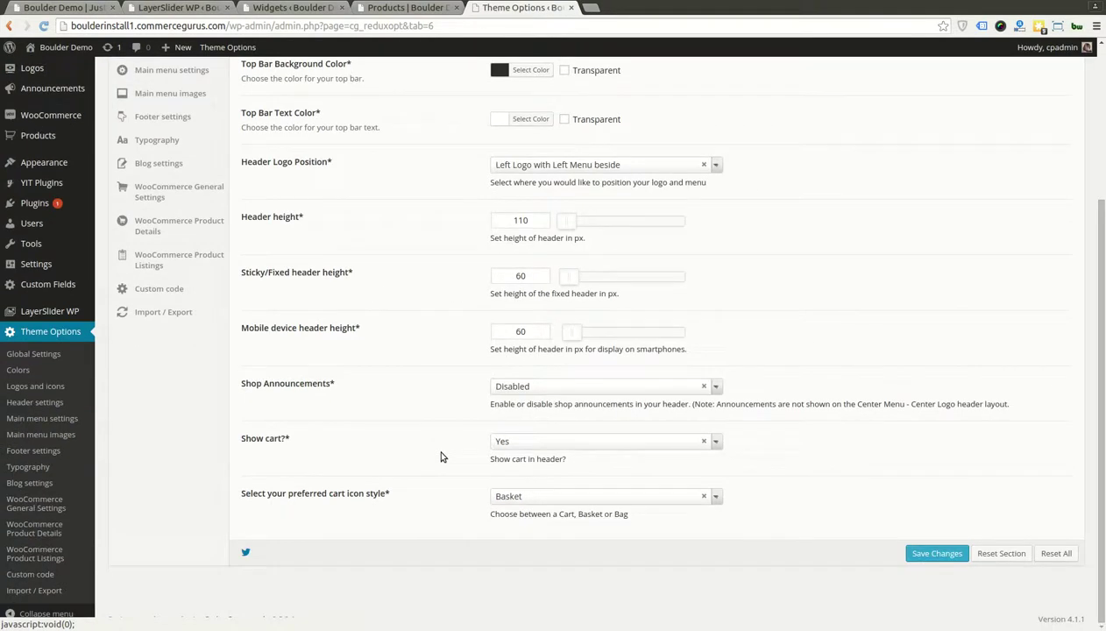
scroll(443, 457, up, 4)
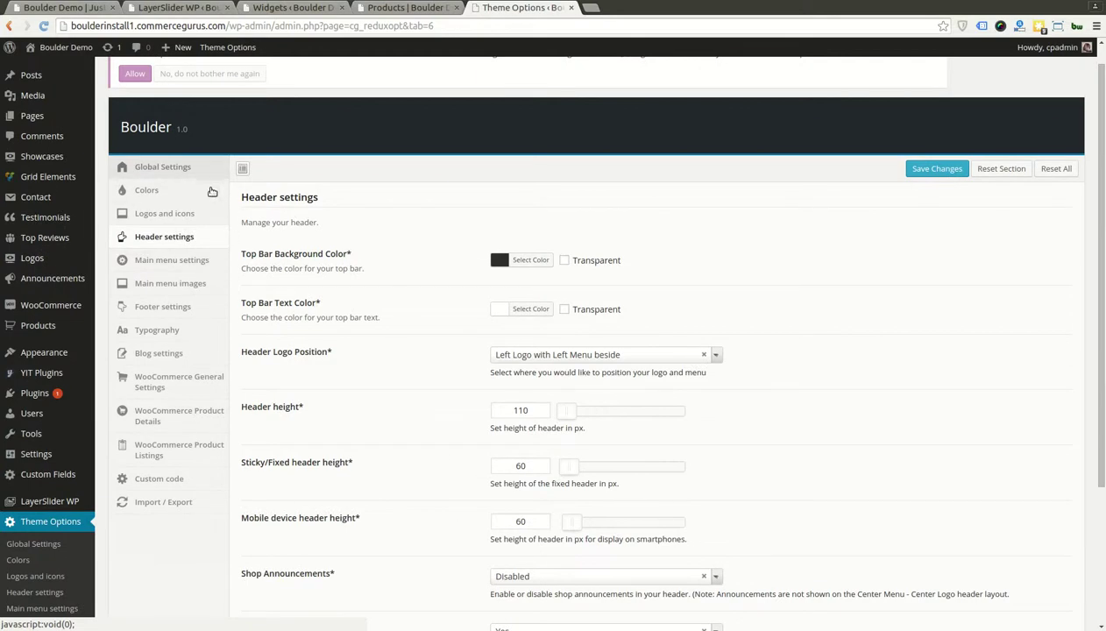
Step: Set the container layout style in the theme's Global Settings to Boxed Layout
click(210, 168)
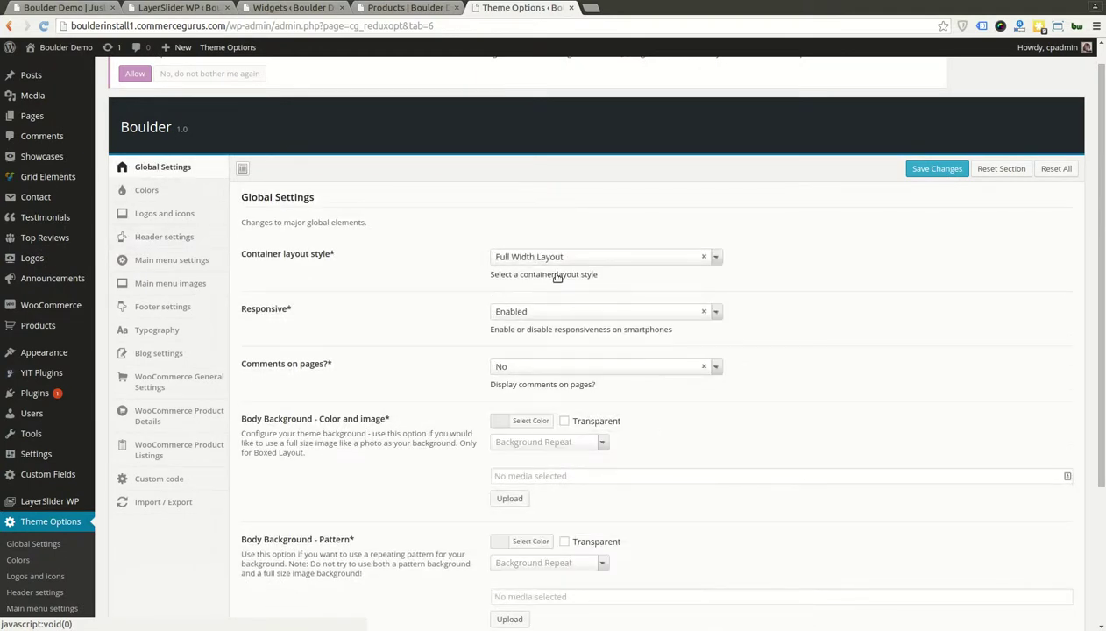
click(557, 257)
click(544, 312)
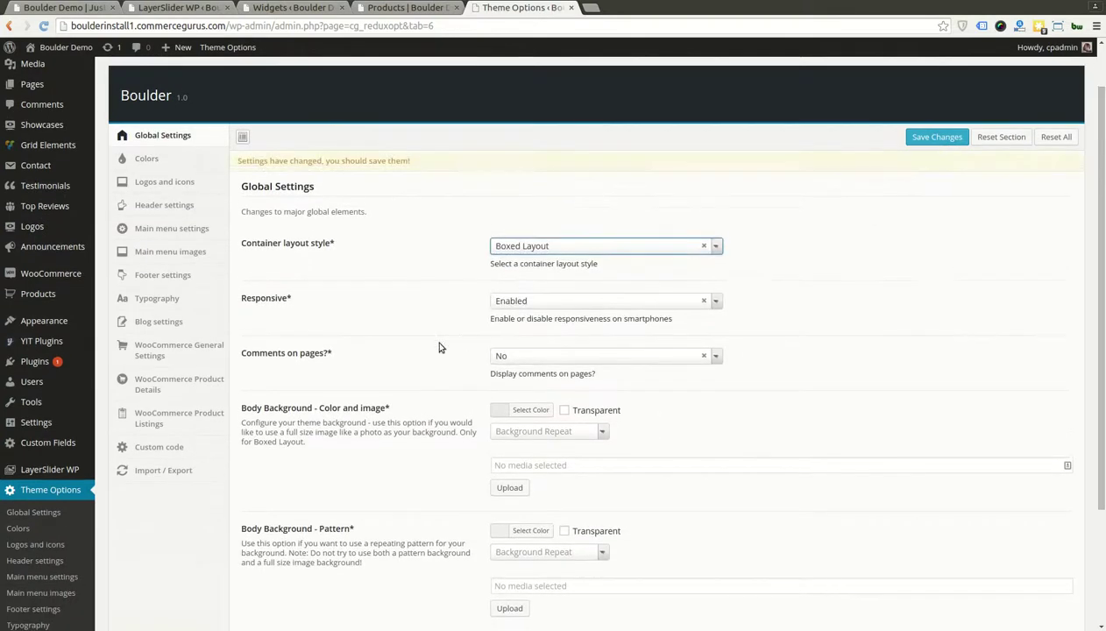
Step: Set the body background color to dark grey #2b2b2b
scroll(440, 344, down, 3)
click(531, 262)
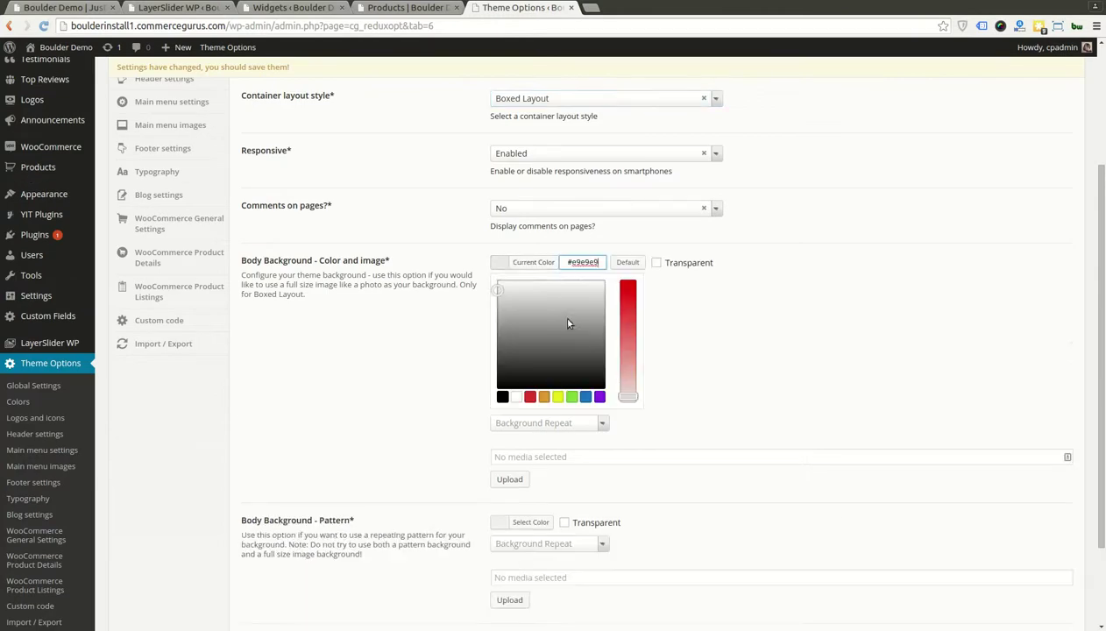
click(635, 388)
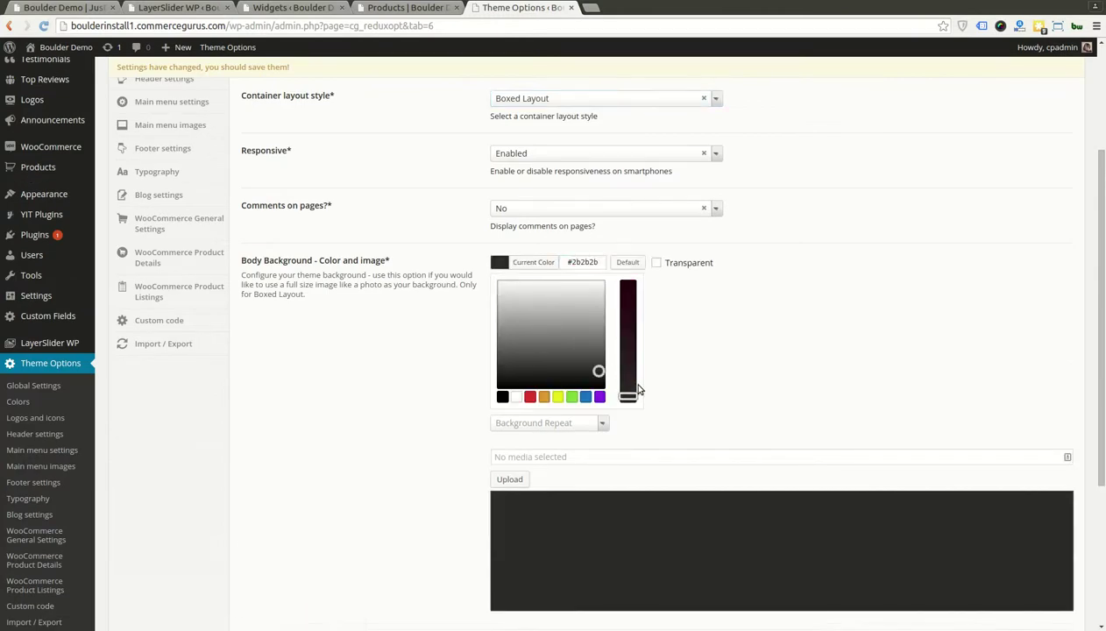
Step: Close the body background color picker and save the Global Settings changes
click(491, 403)
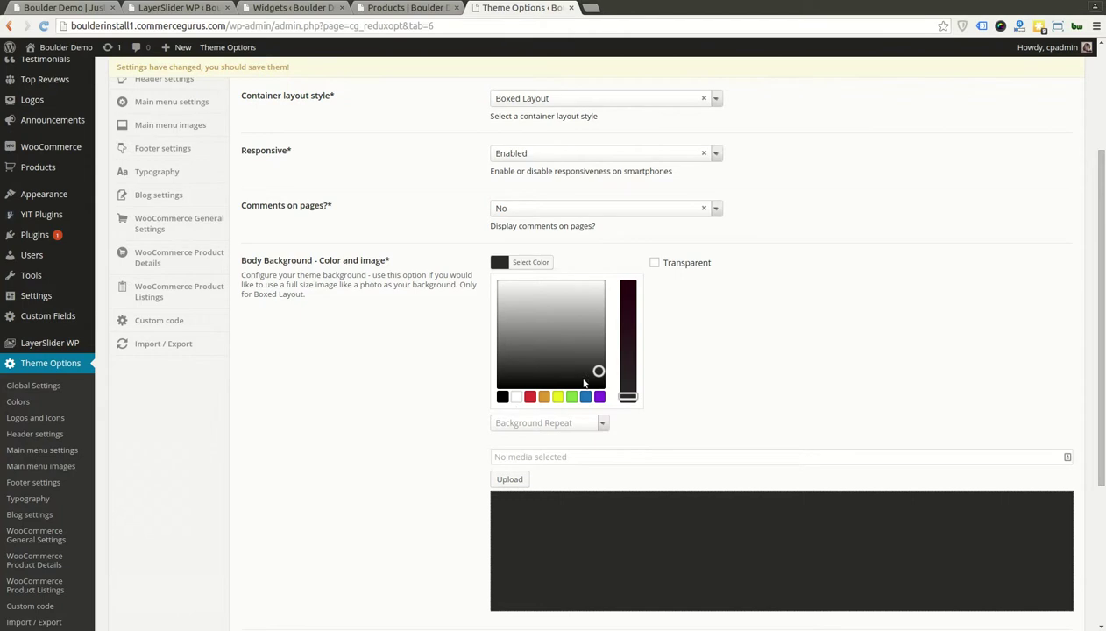
click(475, 396)
scroll(481, 398, down, 1)
scroll(481, 398, down, 2)
scroll(481, 396, up, 6)
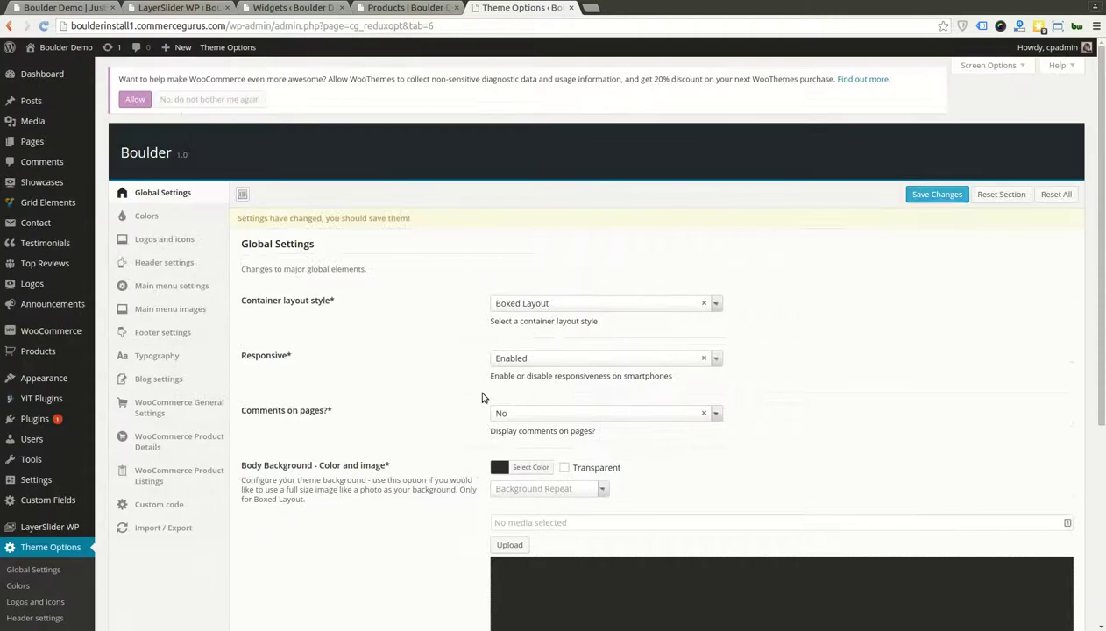
click(936, 193)
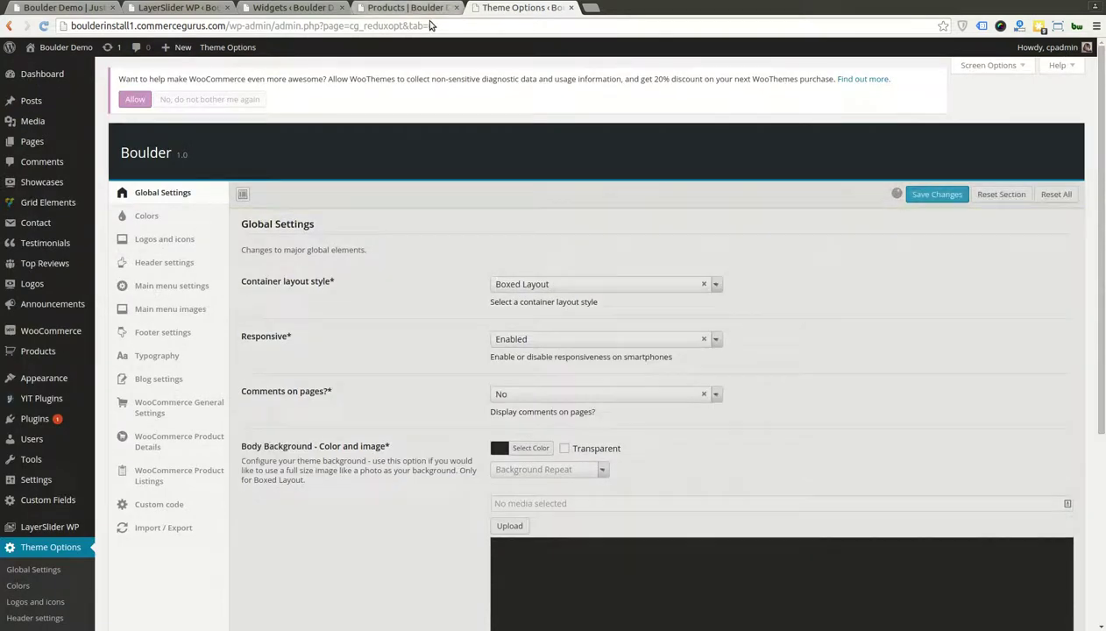
Step: Reload the Shop page and review the boxed layout and dark background from header to footer
click(412, 9)
key(ctrl+l)
key(Return)
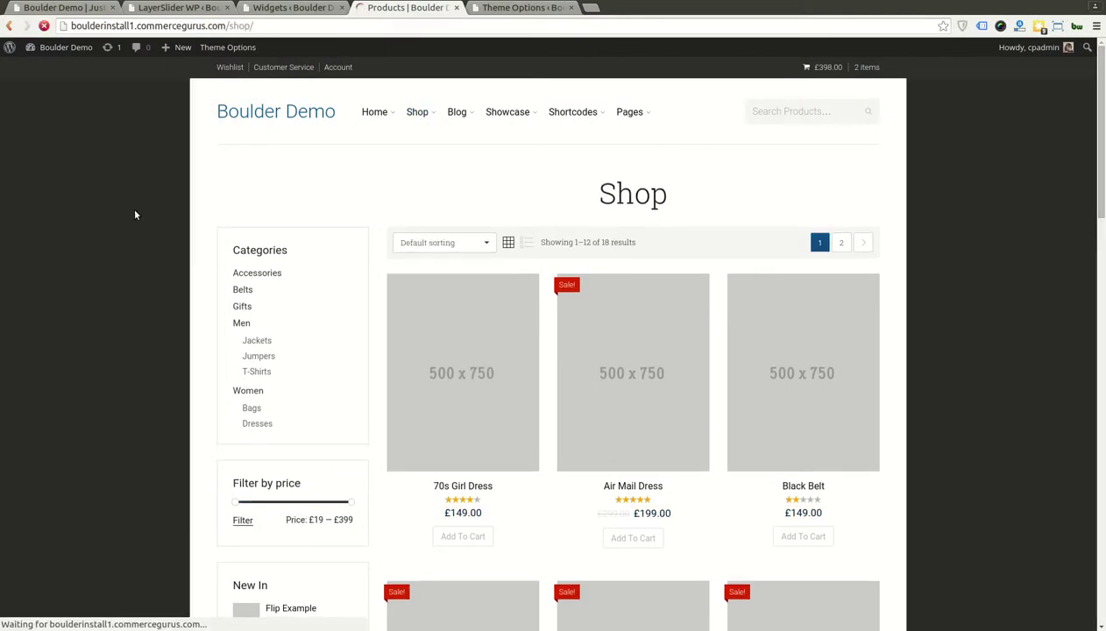
scroll(135, 215, down, 7)
scroll(135, 215, down, 10)
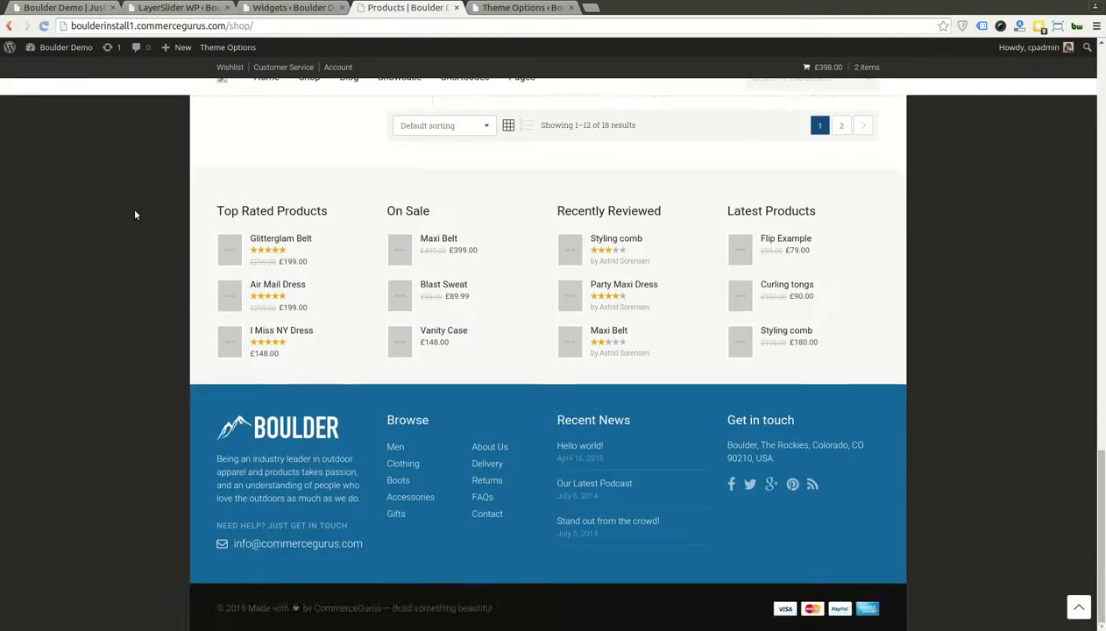
scroll(135, 215, up, 20)
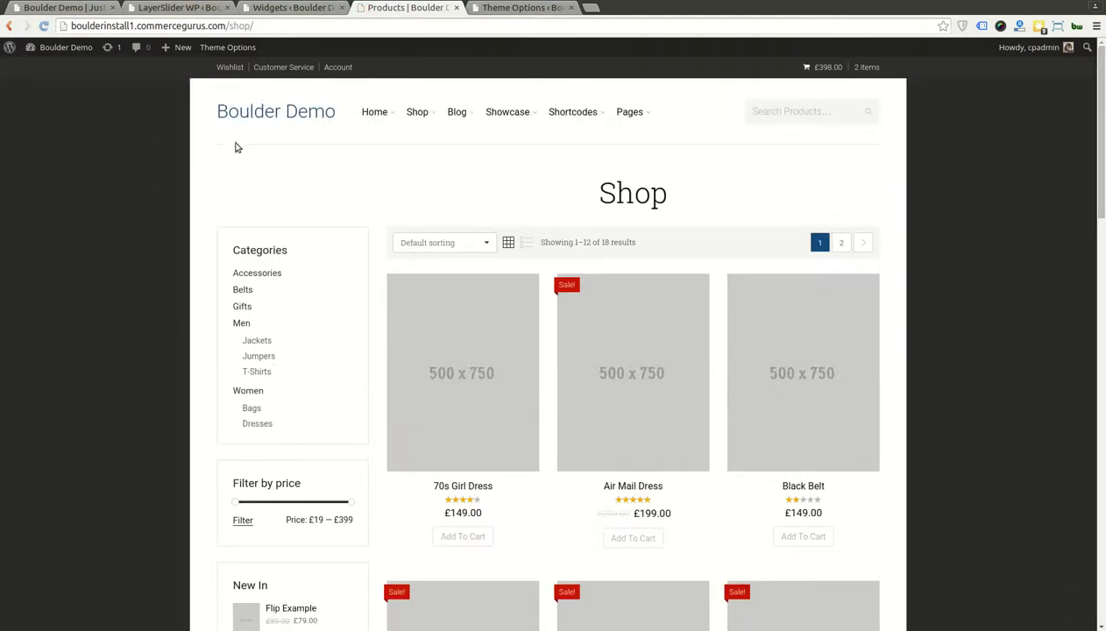
Step: Set the header height to 230 px in the theme's Header settings and save the changes
click(526, 8)
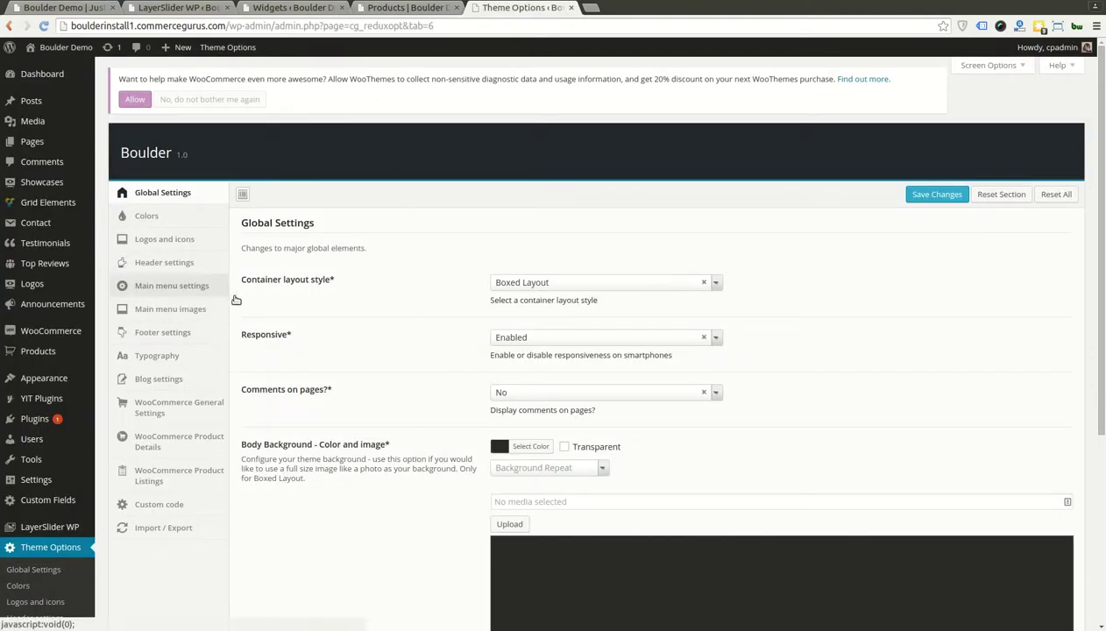
click(164, 262)
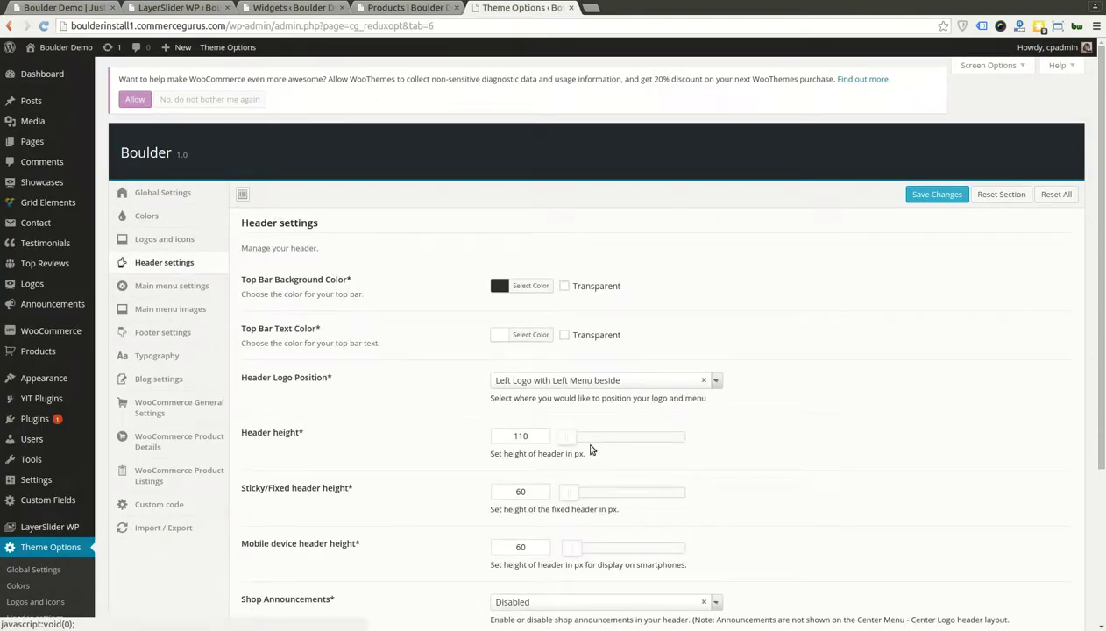
drag(615, 444, 642, 475)
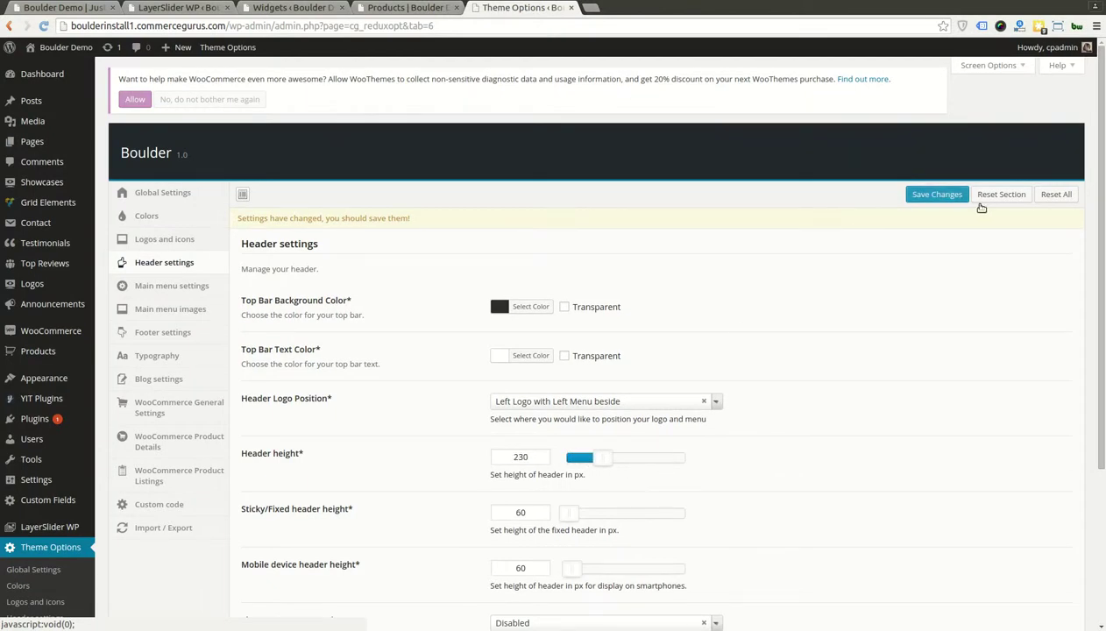
click(938, 193)
Step: Reload the Shop page to check the new header height
click(405, 7)
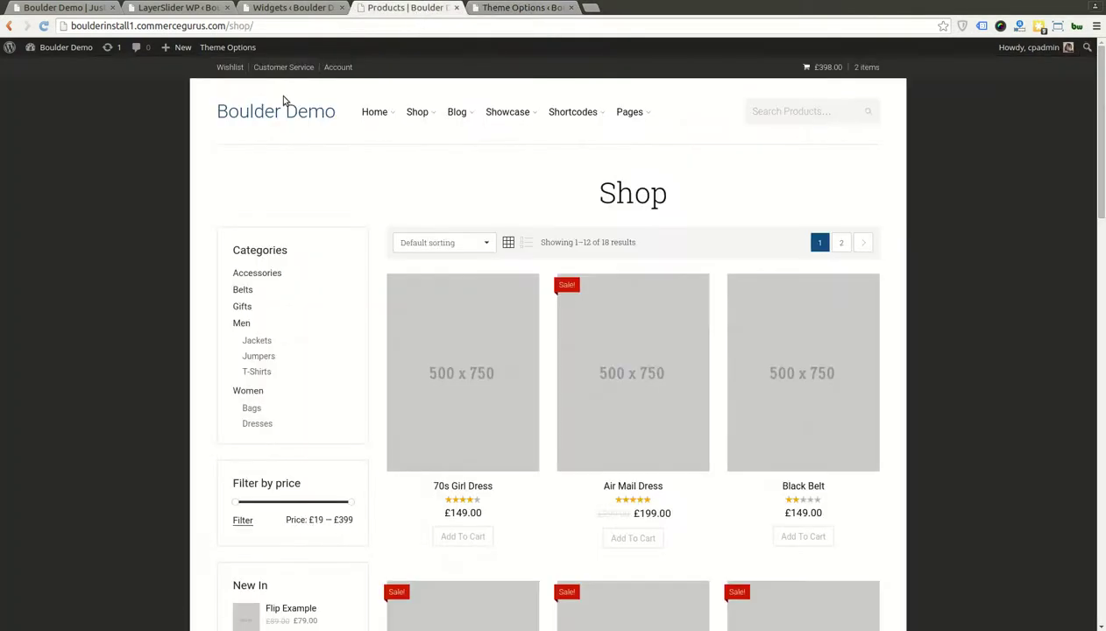
key(ctrl+l)
key(Return)
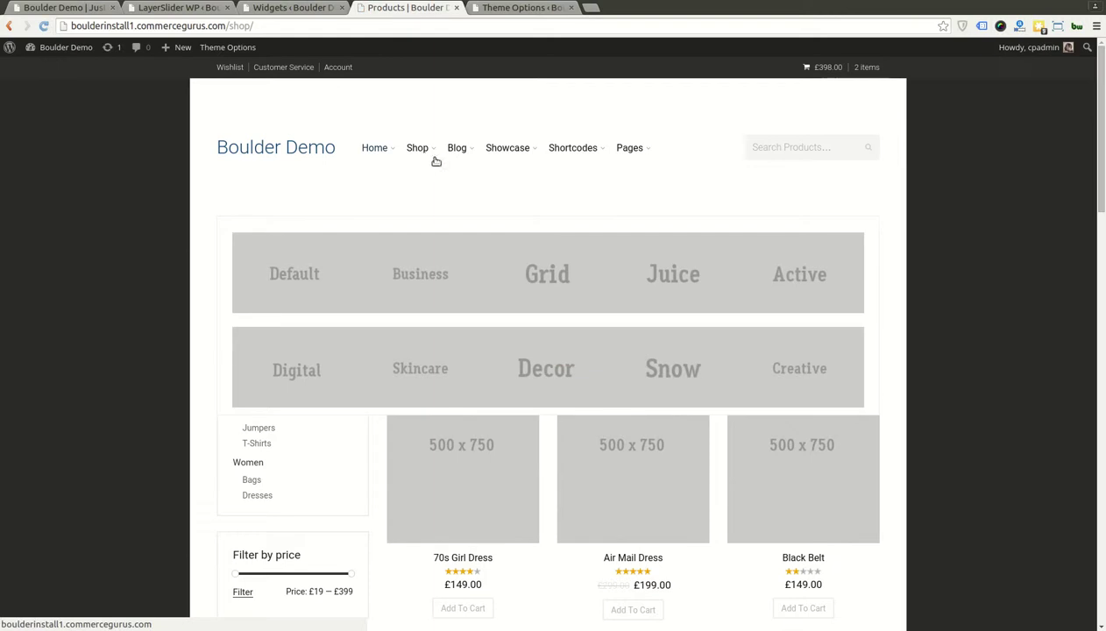
Step: Open the theme's Main menu settings and try Ribeye as the Level 1 Typeface font family
click(543, 9)
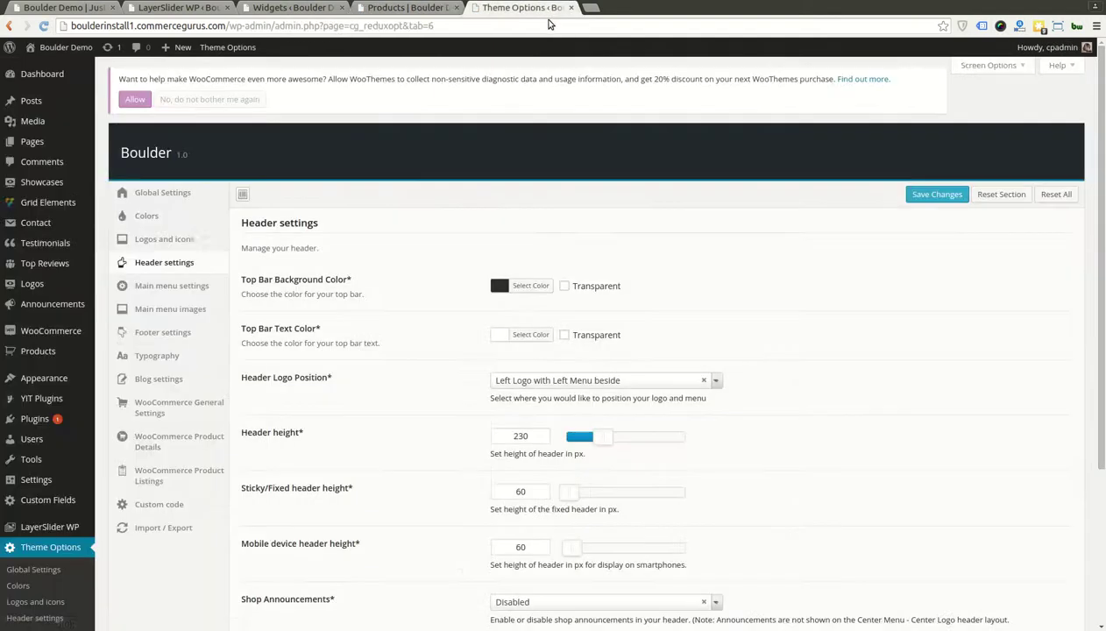
click(188, 292)
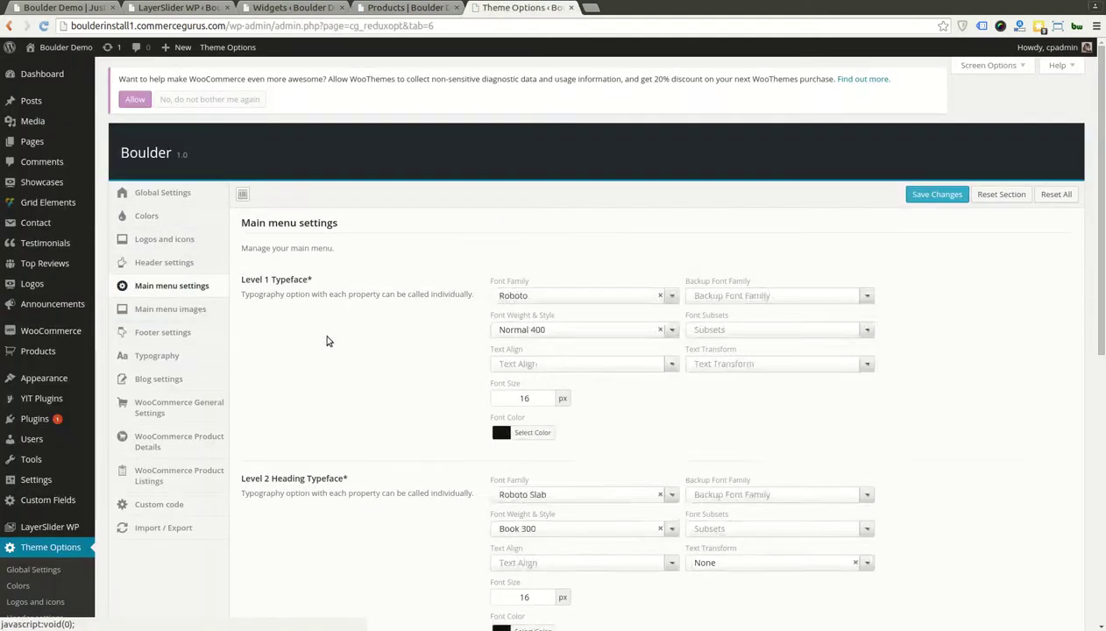
click(602, 305)
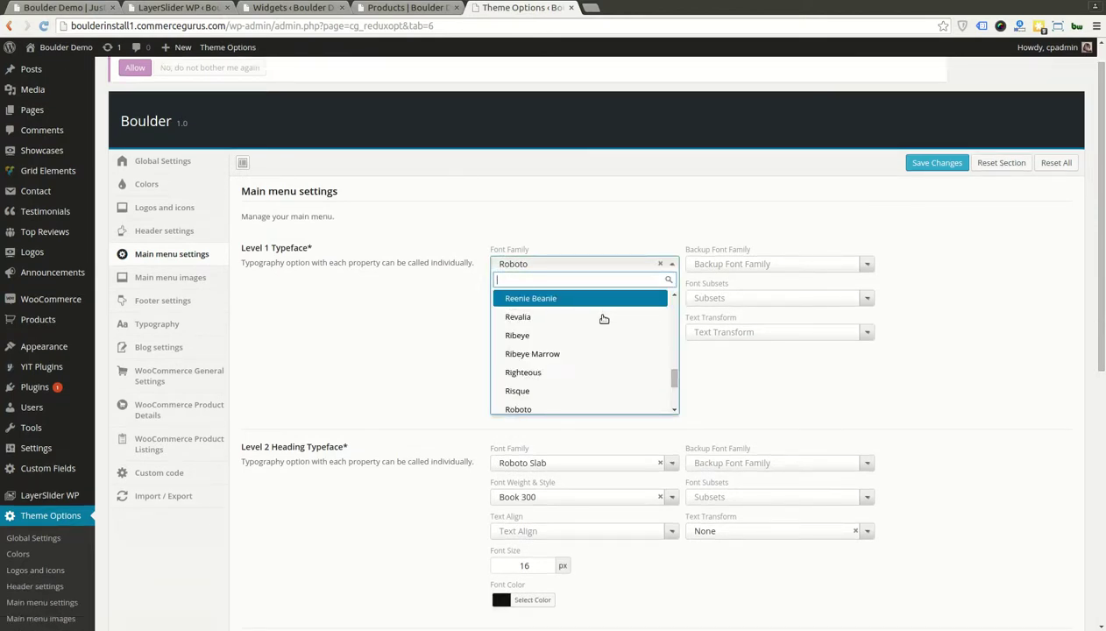
click(579, 341)
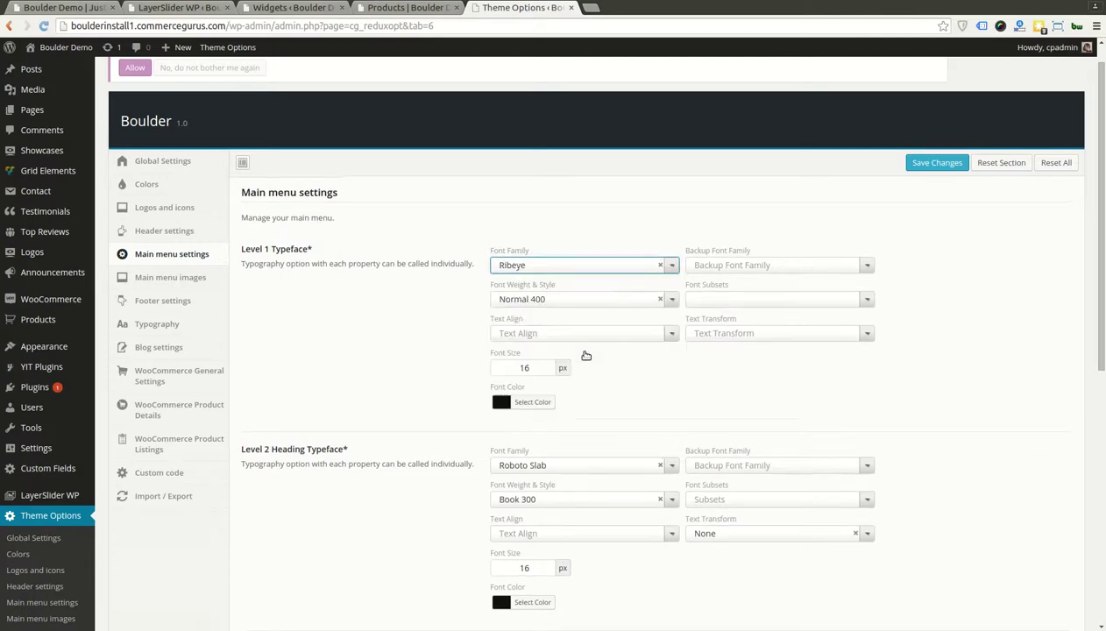
scroll(452, 337, down, 1)
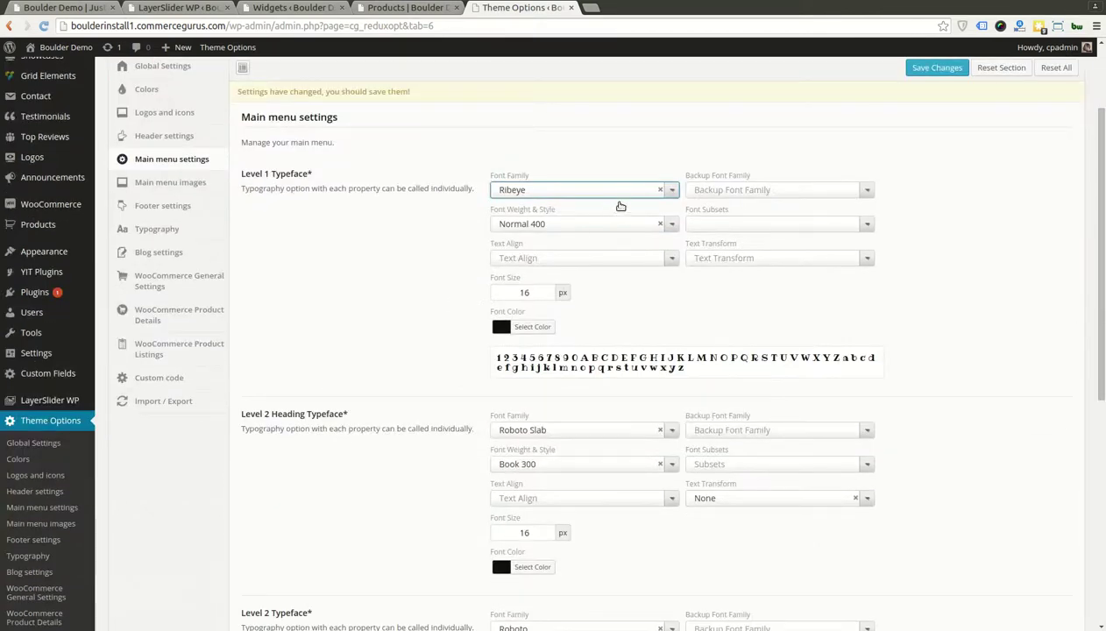
Step: Set the Level 1 Typeface font family to Lato and save the changes
click(614, 191)
text(lato)
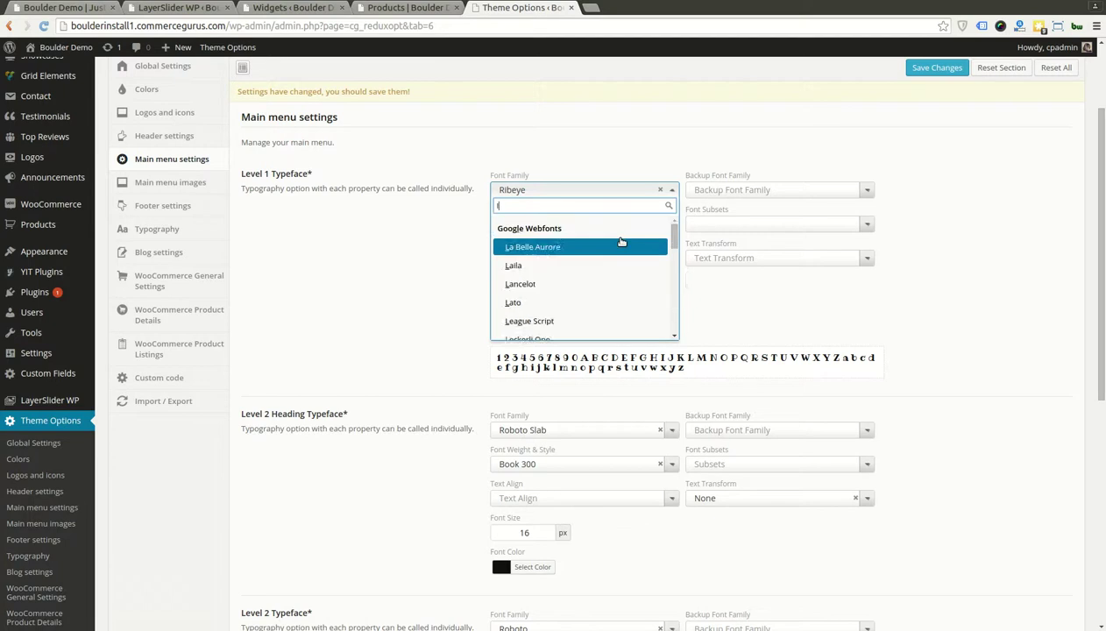
click(589, 249)
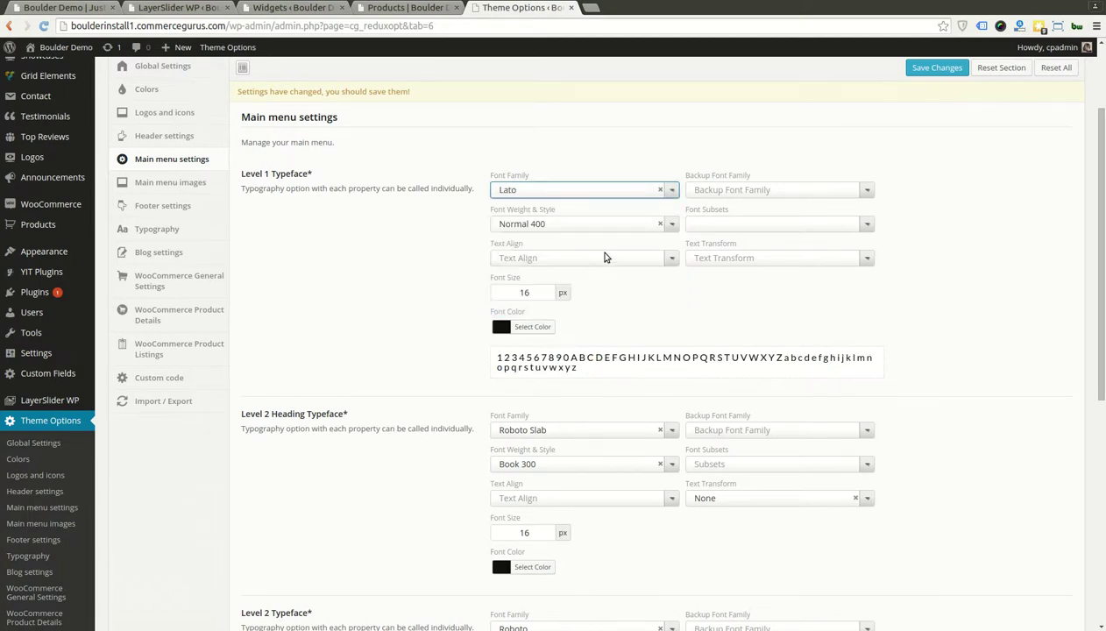
click(938, 67)
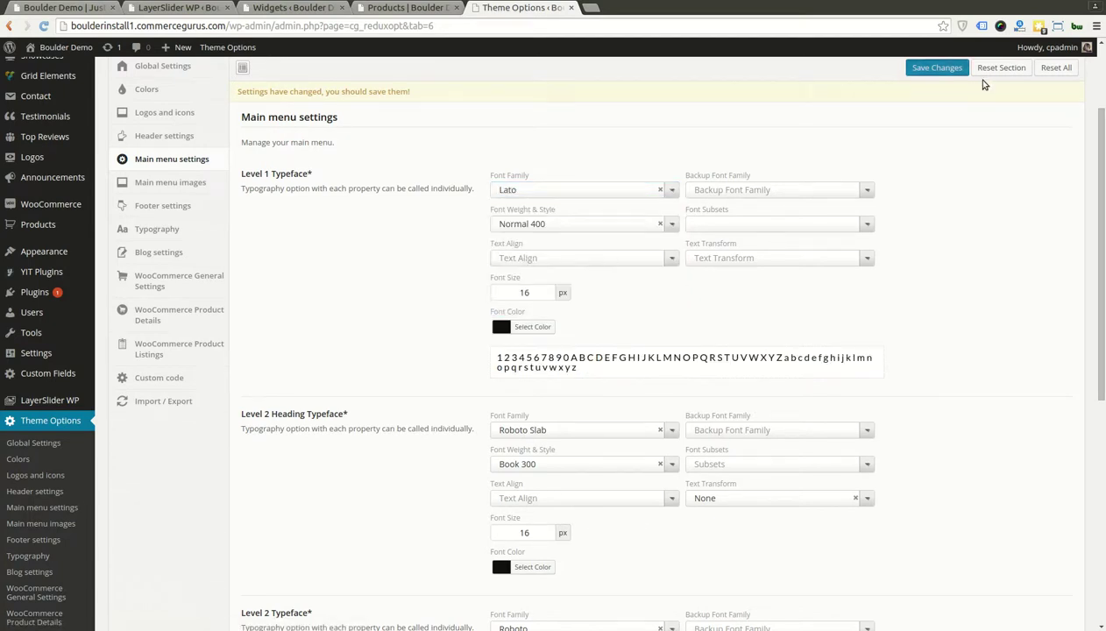
Step: Reload the Shop page to check the new font of the main menu items
click(408, 8)
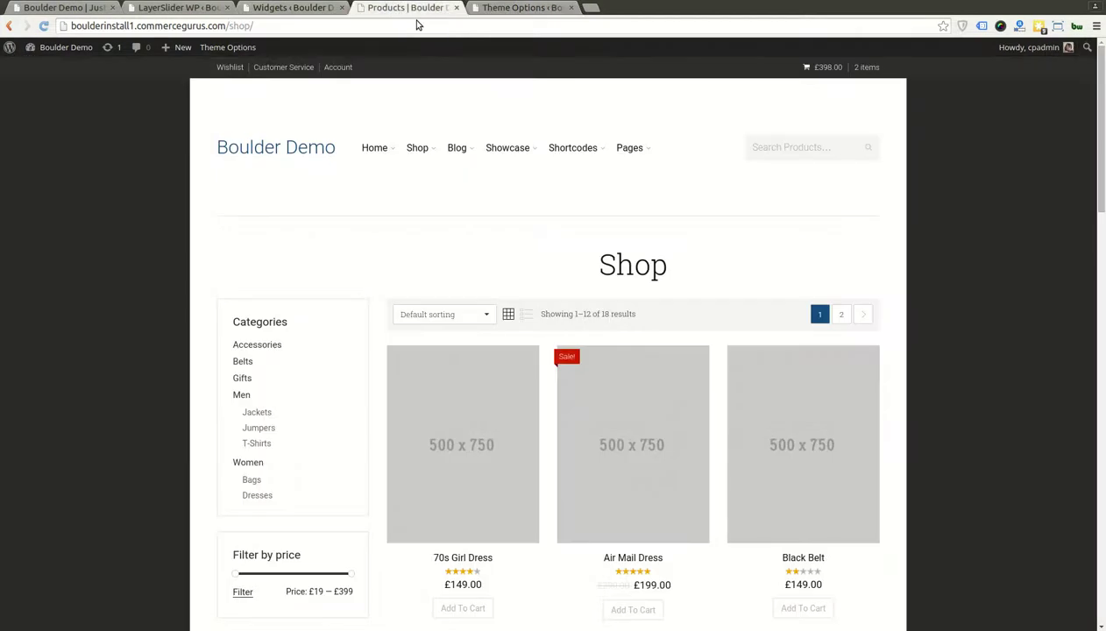
click(418, 25)
key(Return)
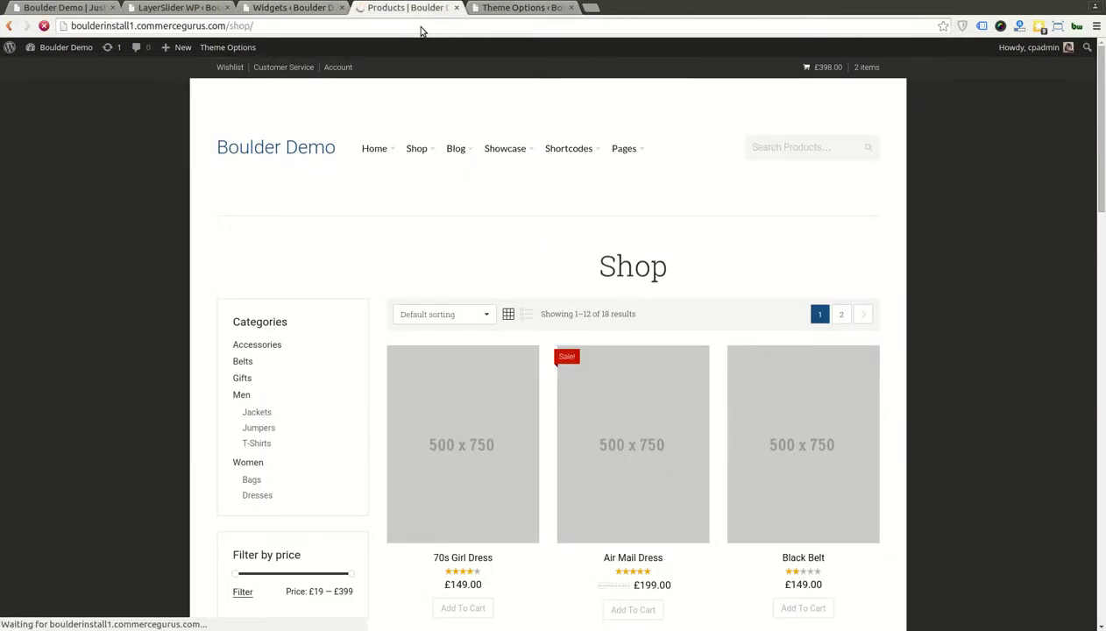
mouse_move(413, 153)
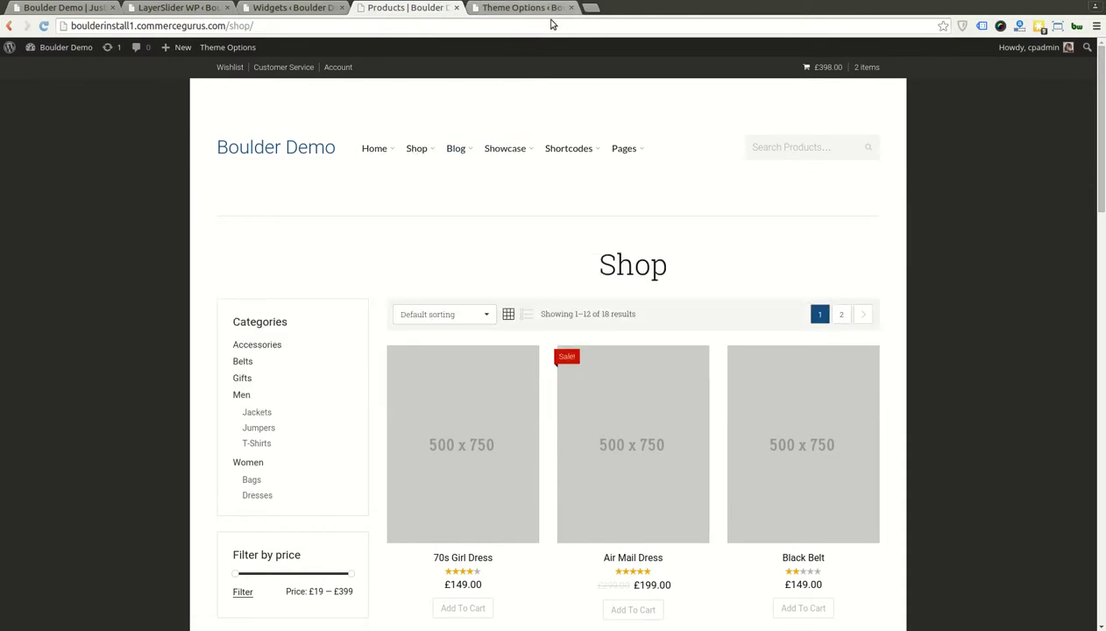
Step: Look through the theme's Main menu images, Blog, WooCommerce General and WooCommerce Product Details settings
click(544, 10)
click(170, 183)
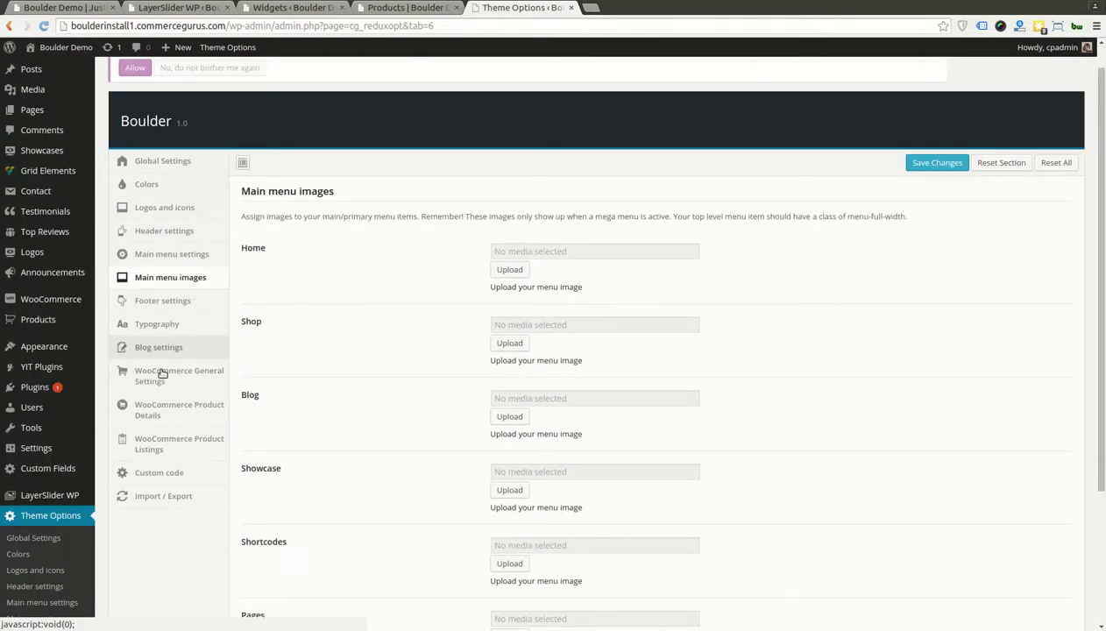
click(188, 384)
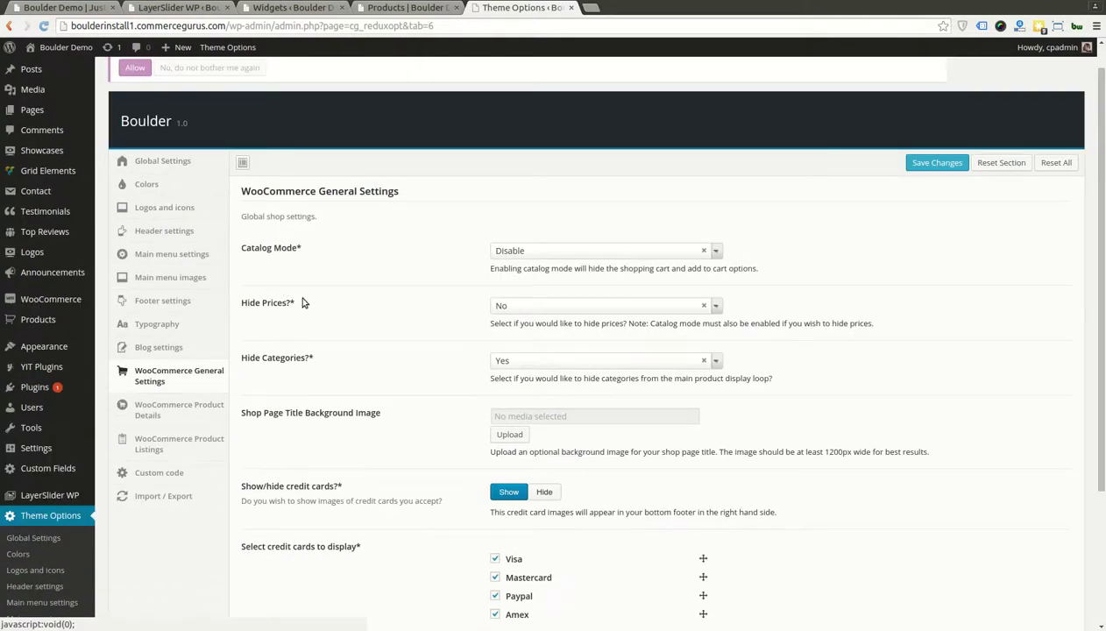
scroll(303, 303, down, 1)
click(215, 293)
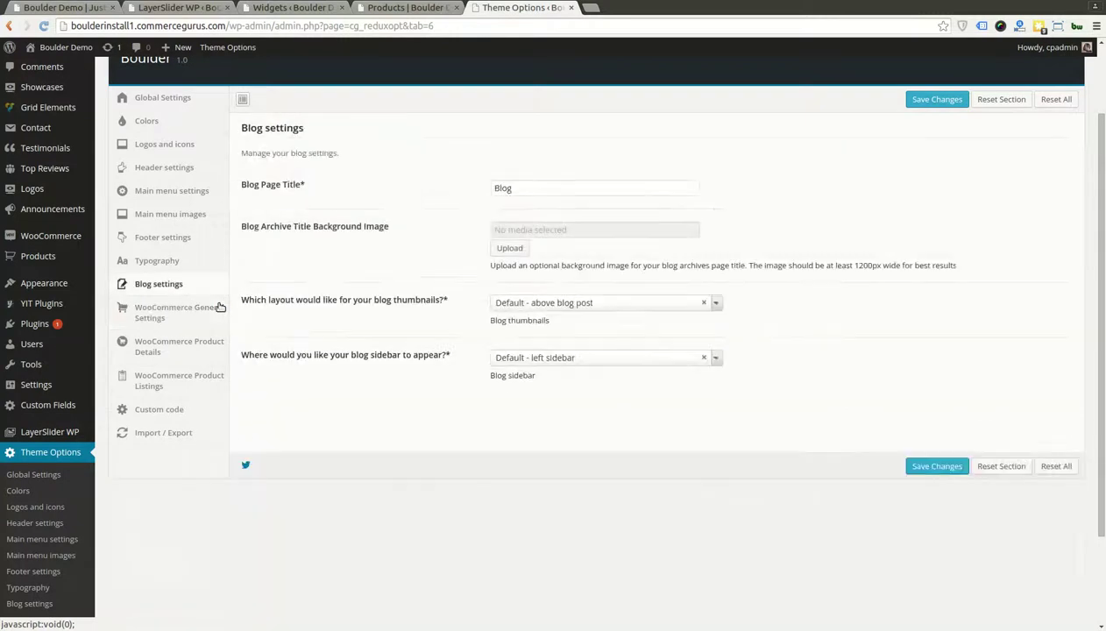
click(217, 333)
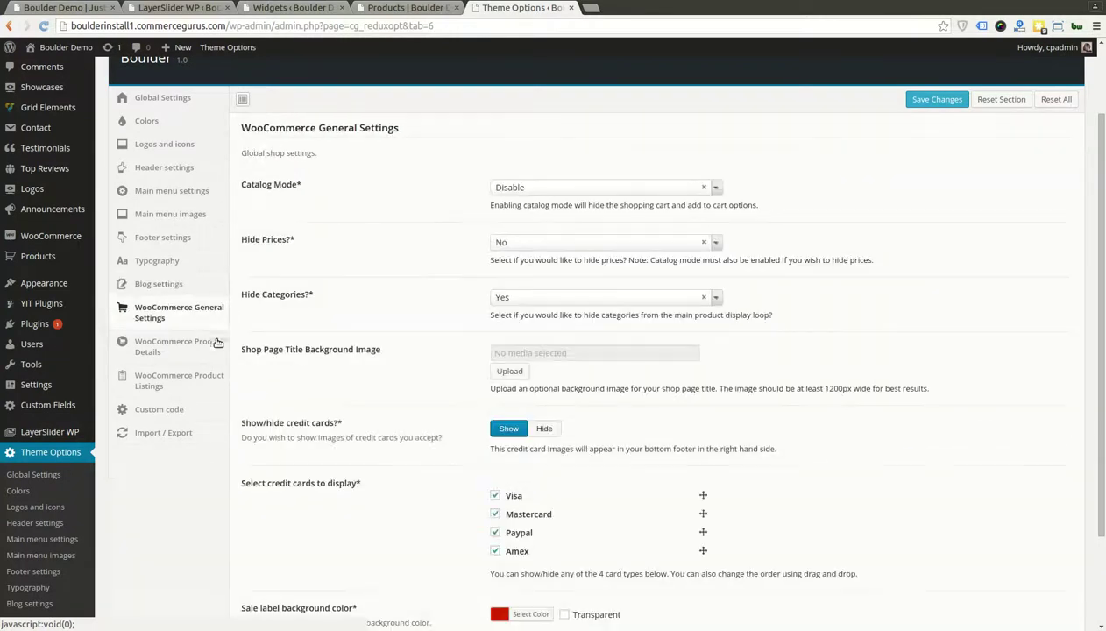
click(218, 346)
Step: Review the WooCommerce Product Listings settings, including the number of products per row and per page
click(212, 389)
scroll(210, 391, down, 1)
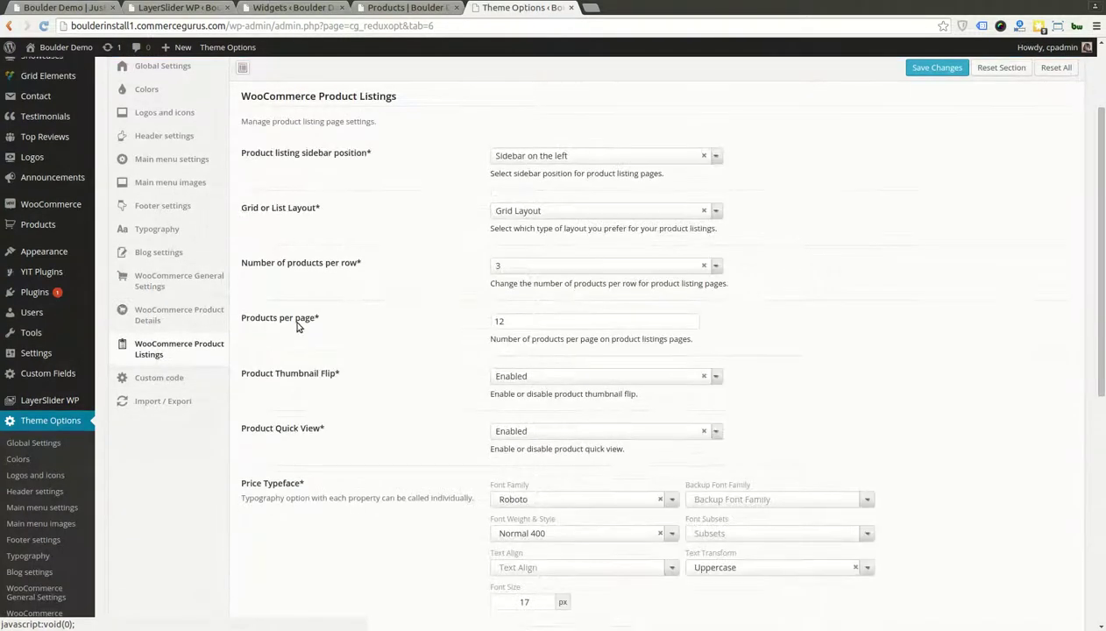
drag(406, 283, 309, 272)
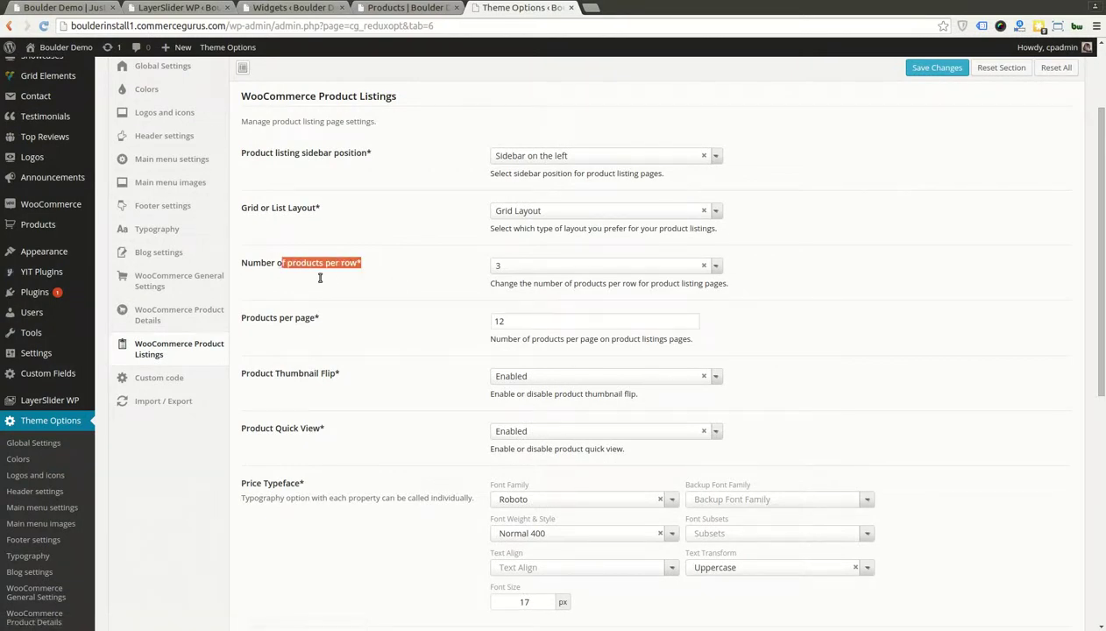
scroll(308, 273, down, 1)
click(308, 258)
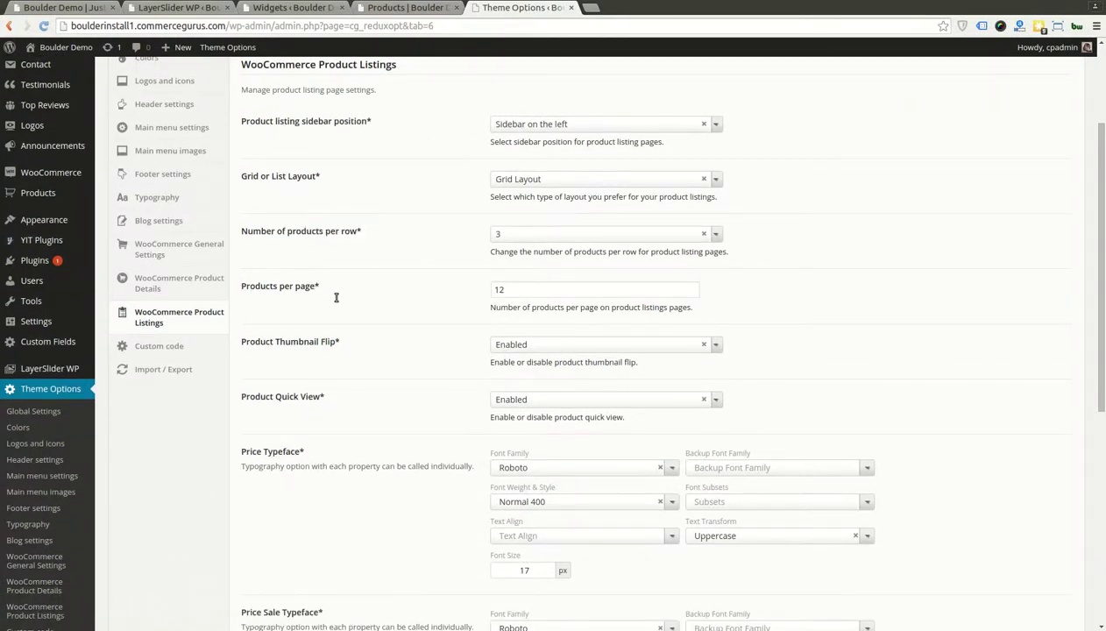